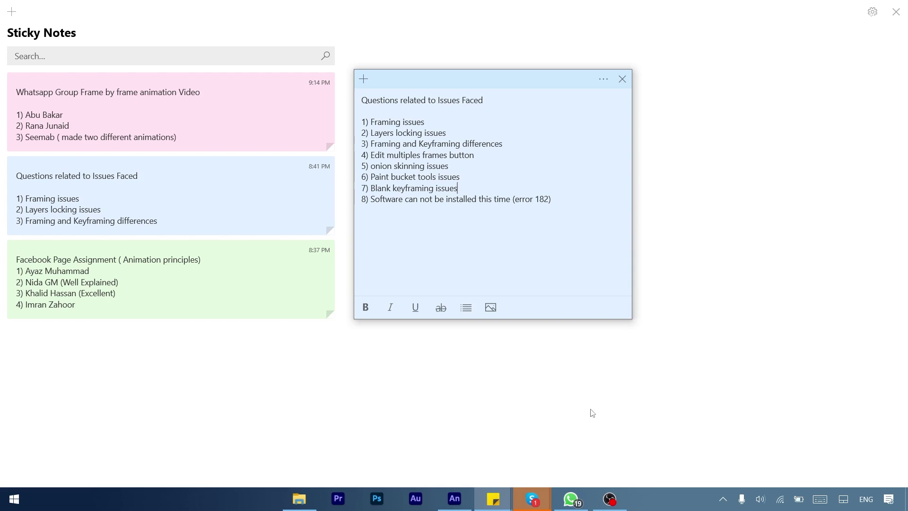
# Switch to the Untitled-1 document in Adobe Animate, enlarge the timeline area and select frame 1 of Layer_1
pyautogui.moveTo(459, 506)
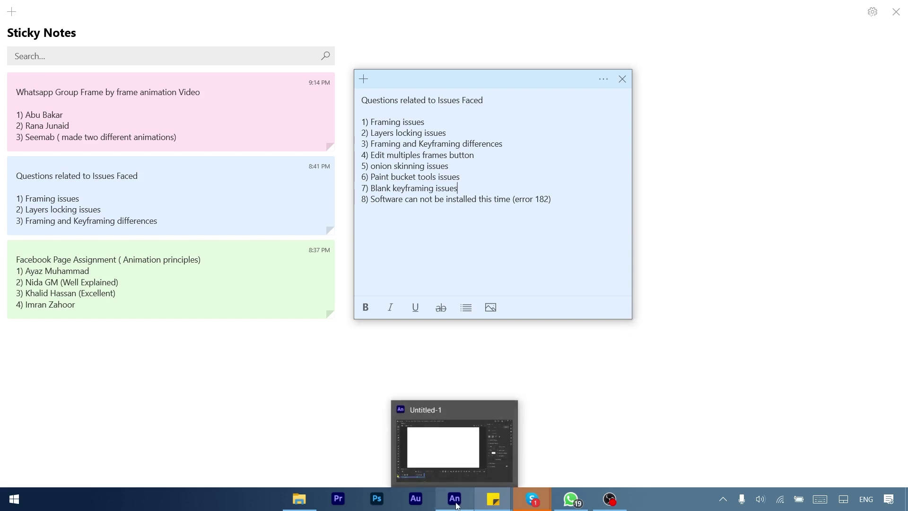
pyautogui.click(454, 461)
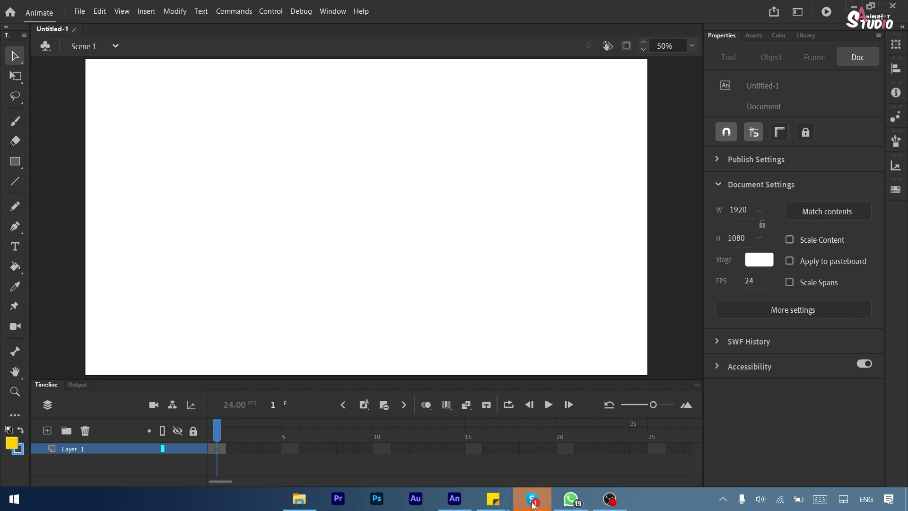
pyautogui.moveTo(533, 505)
pyautogui.moveTo(313, 380); pyautogui.dragTo(309, 306)
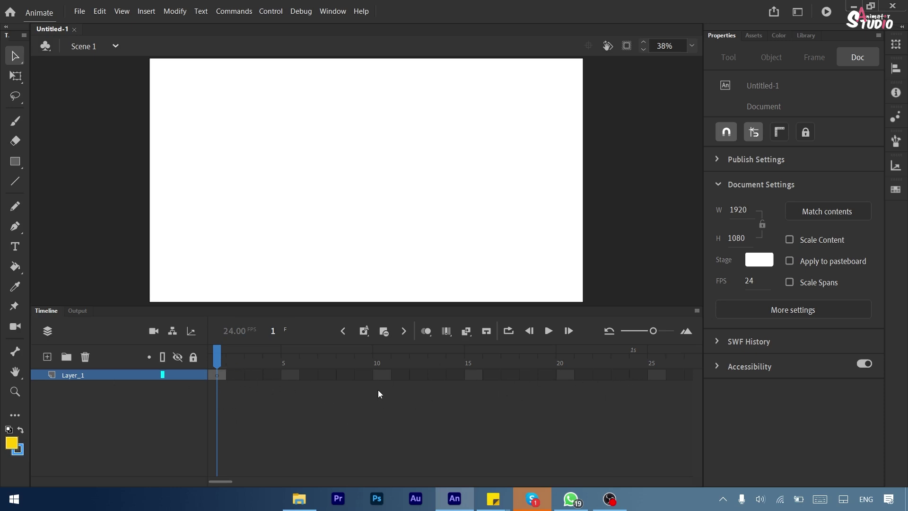
pyautogui.click(219, 375)
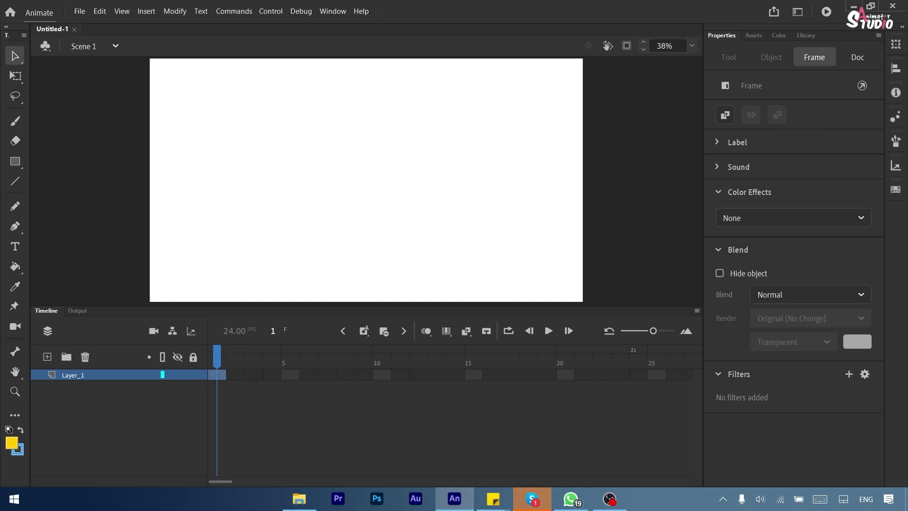
# Find and launch the Windows Magnifier to enlarge the screen to 200%
pyautogui.click(14, 499)
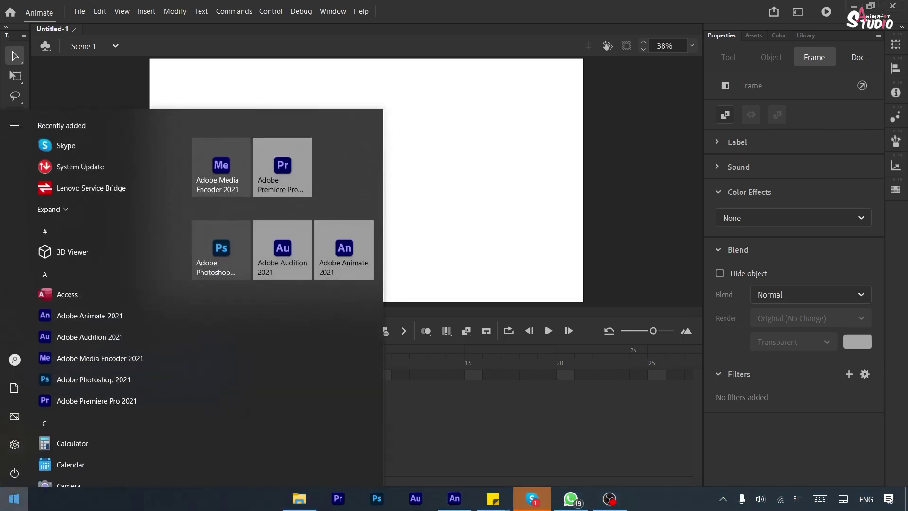
pyautogui.write('mag')
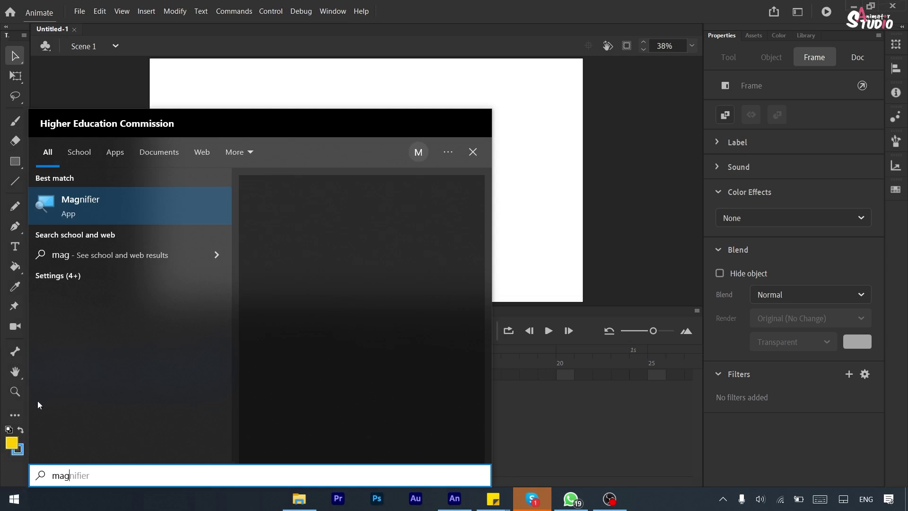
pyautogui.click(136, 190)
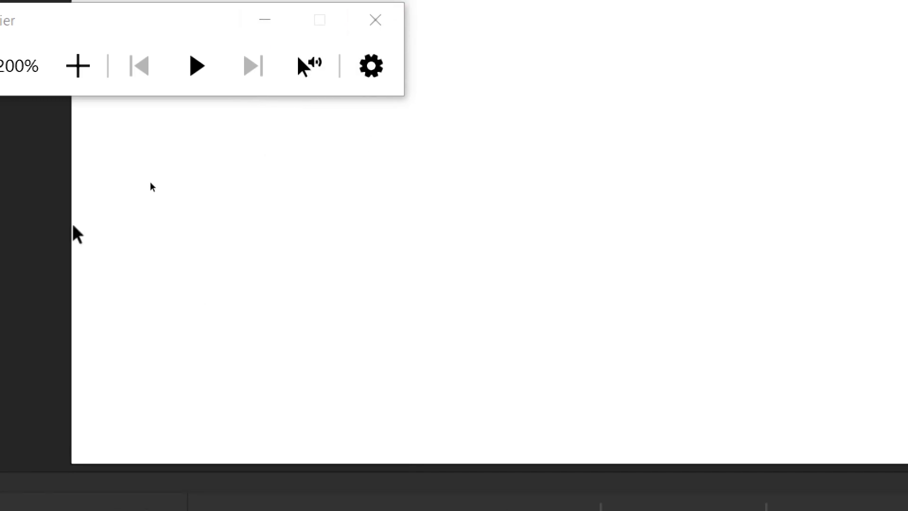
# Insert blank keyframes at frames 2 to 4 of Layer_1 and brush a yellow number 3 on frame 4, returning to frame 1
pyautogui.click(27, 103)
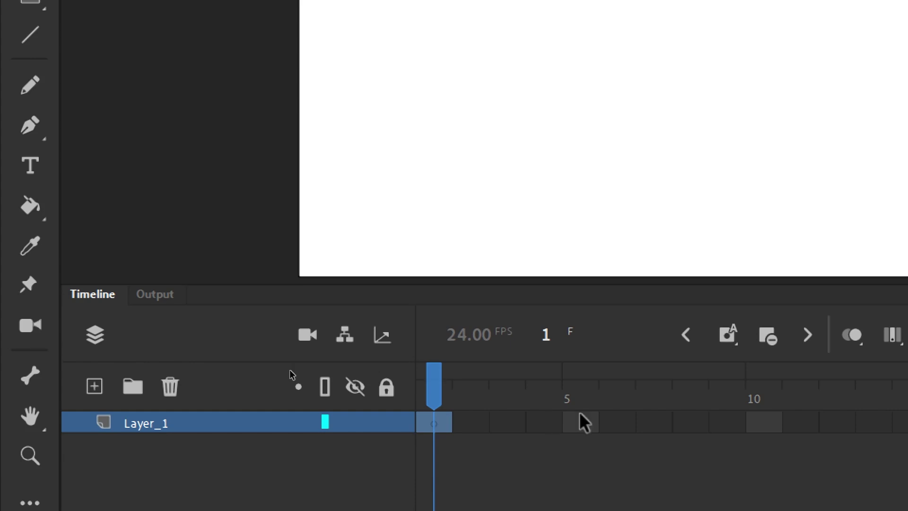
pyautogui.press('F7')
pyautogui.press('F7')
pyautogui.press('F7')
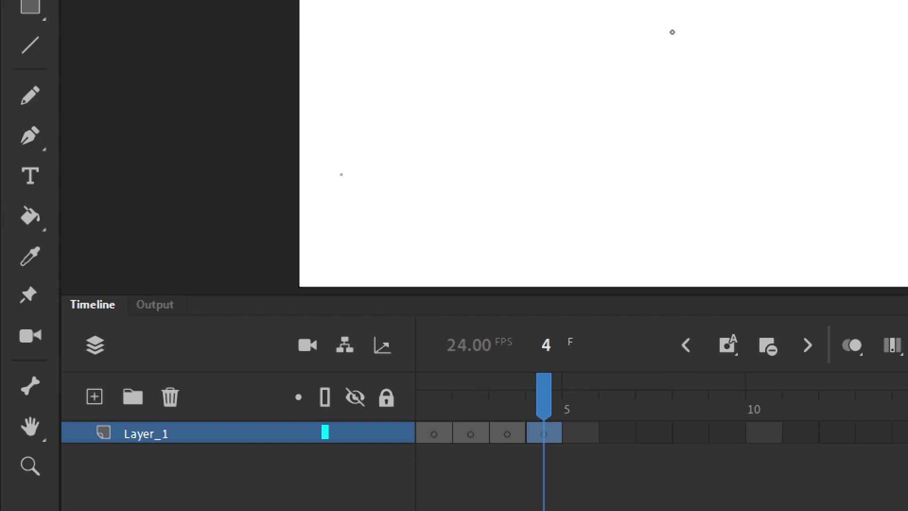
pyautogui.moveTo(444, 99)
pyautogui.mouseDown()
pyautogui.moveTo(481, 106)
pyautogui.moveTo(449, 137)
pyautogui.moveTo(529, 148)
pyautogui.moveTo(430, 170)
pyautogui.mouseUp()
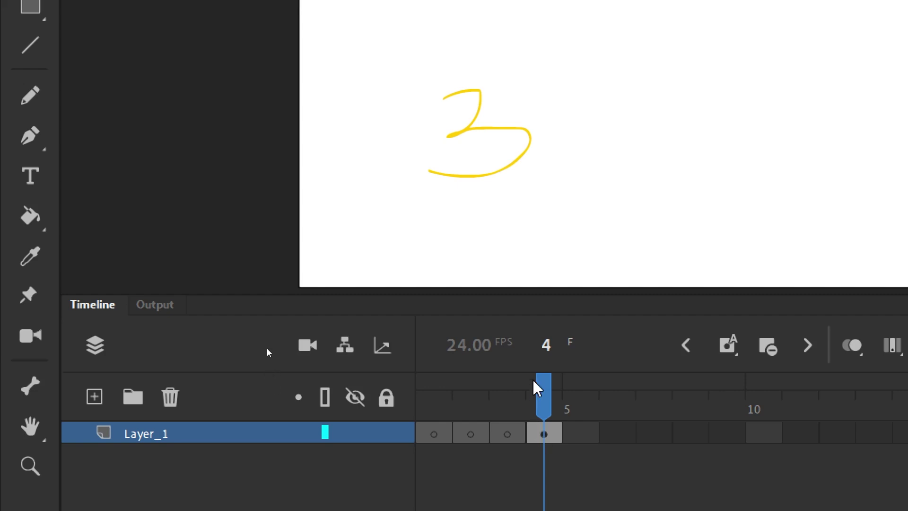
pyautogui.moveTo(543, 382); pyautogui.dragTo(411, 379)
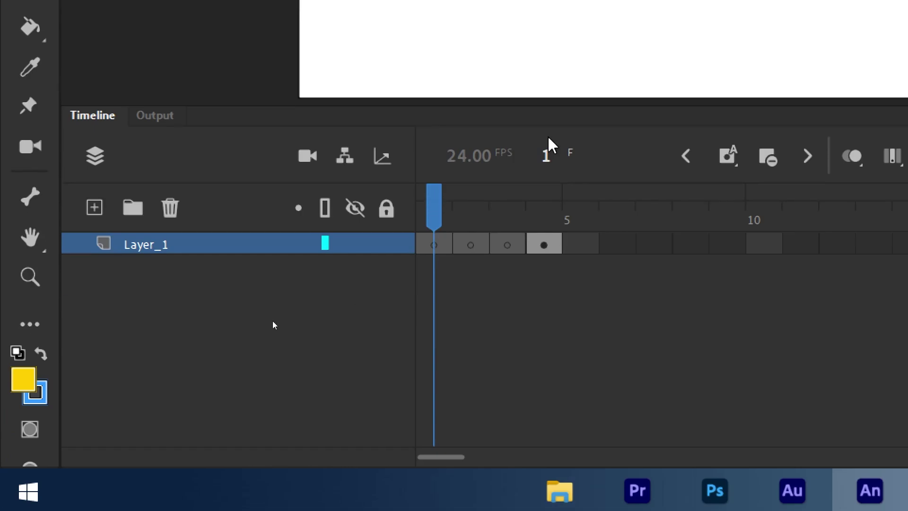
# Insert a blank keyframe at frame 5 of Layer_1, directly after the drawn keyframe
pyautogui.click(582, 244)
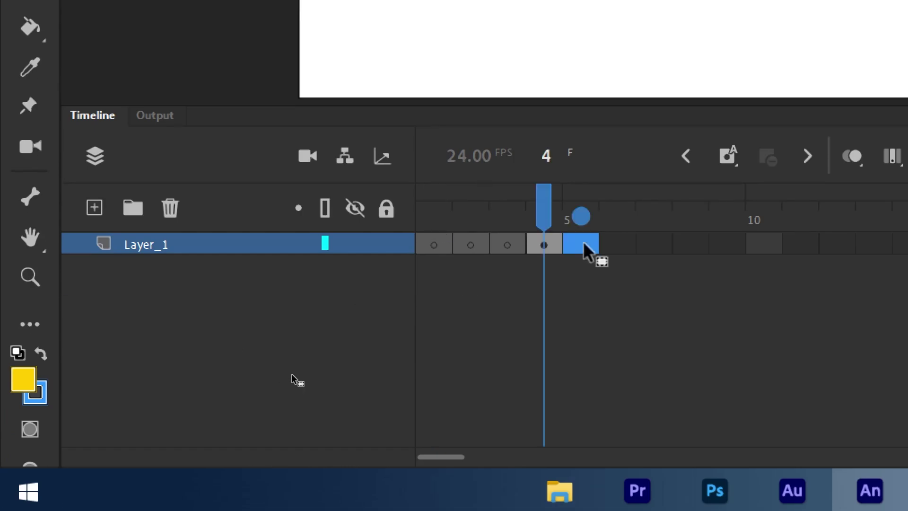
pyautogui.rightClick(583, 243)
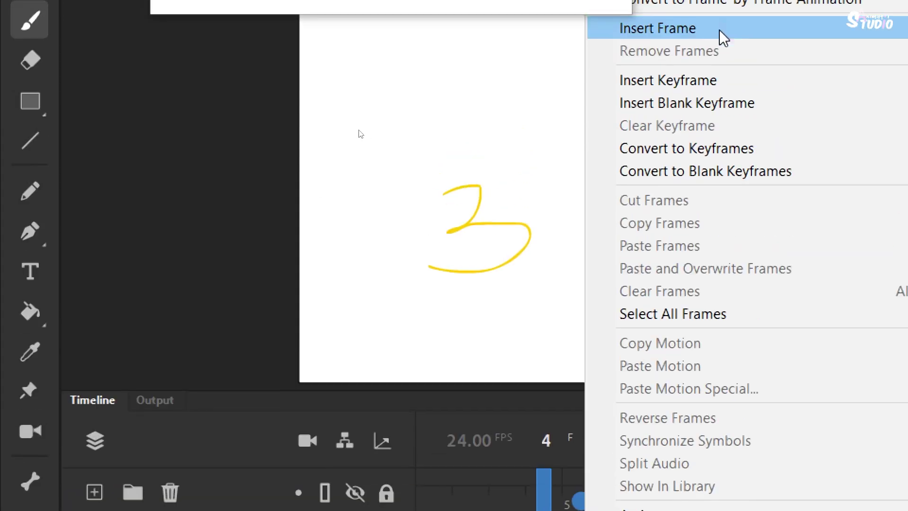
pyautogui.click(719, 102)
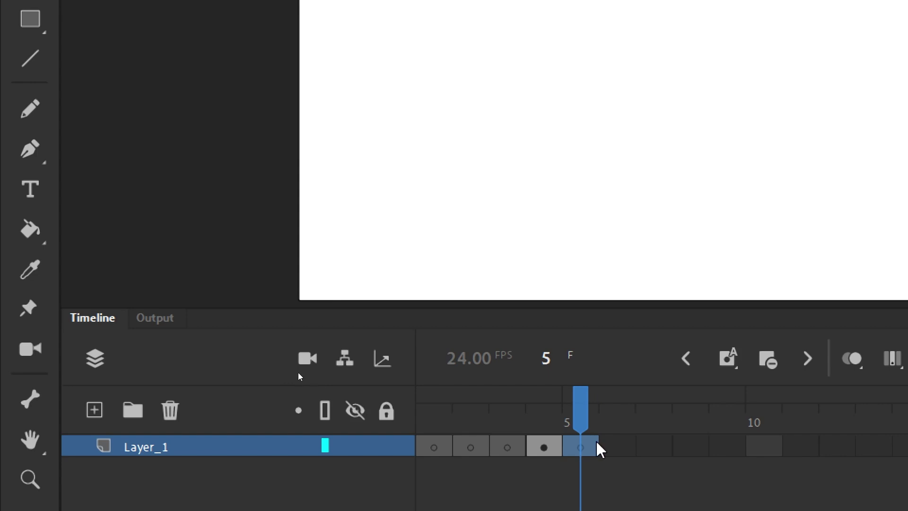
# Compare empty frame 2 with drawn frame 4 and close the Magnifier
pyautogui.moveTo(583, 420); pyautogui.dragTo(456, 422)
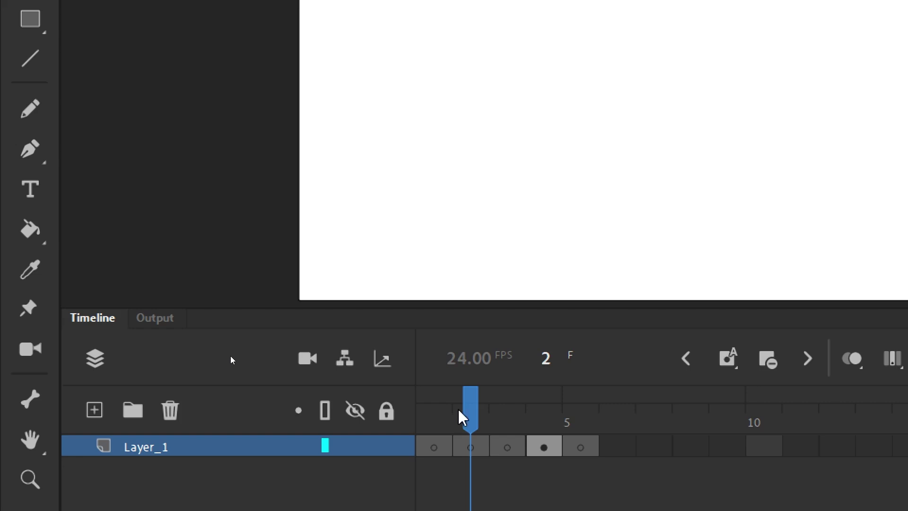
pyautogui.click(544, 419)
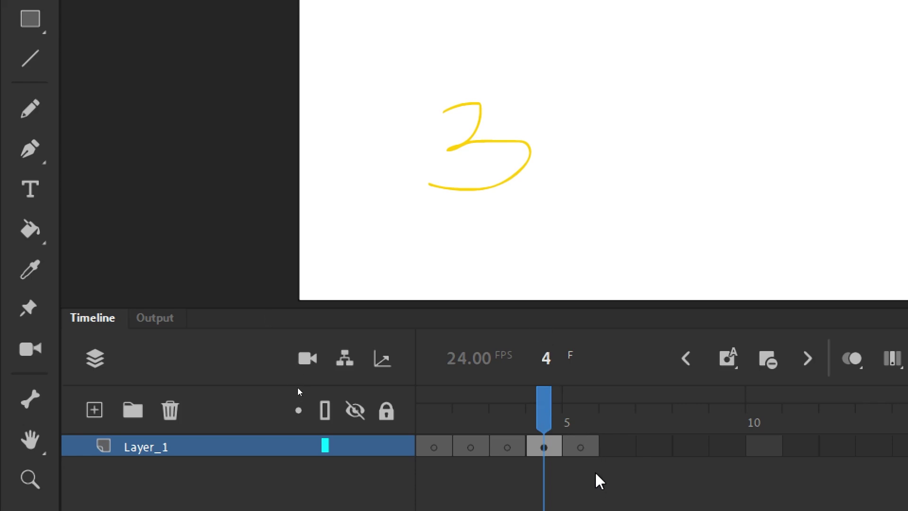
pyautogui.rightClick(588, 448)
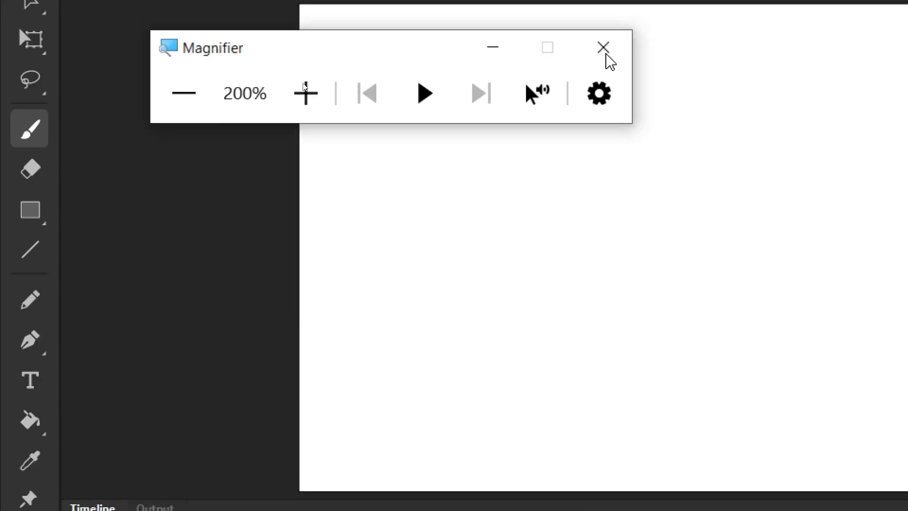
pyautogui.click(604, 1)
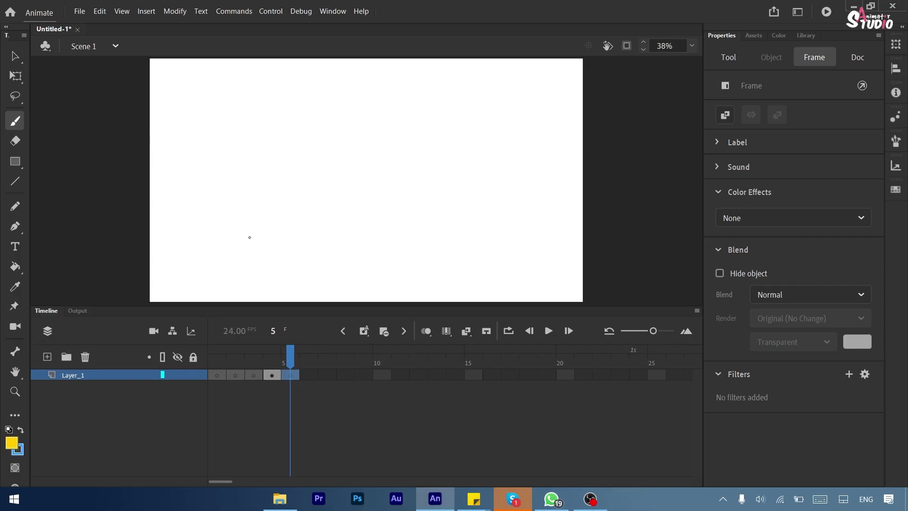
# Insert a regular frame at frame 6 of Layer_1, widen the timeline's frame display and select frame 5
pyautogui.click(305, 376)
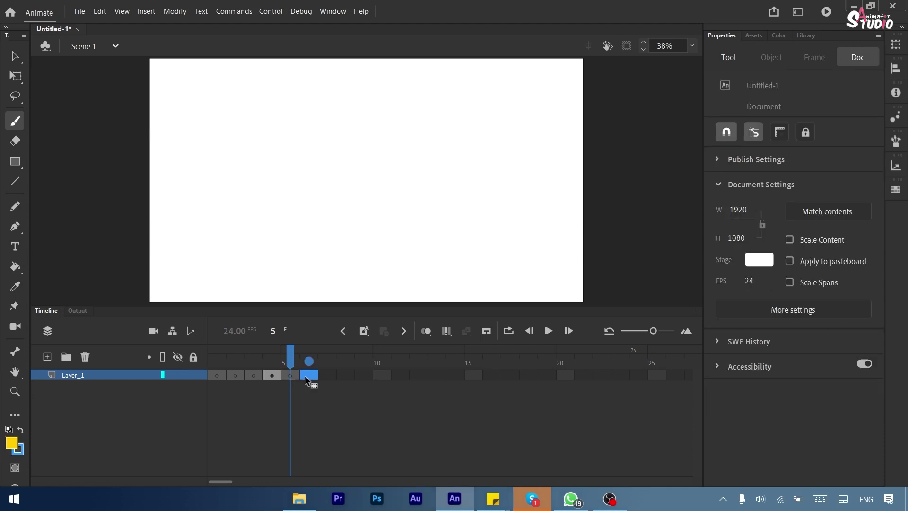
pyautogui.rightClick(304, 375)
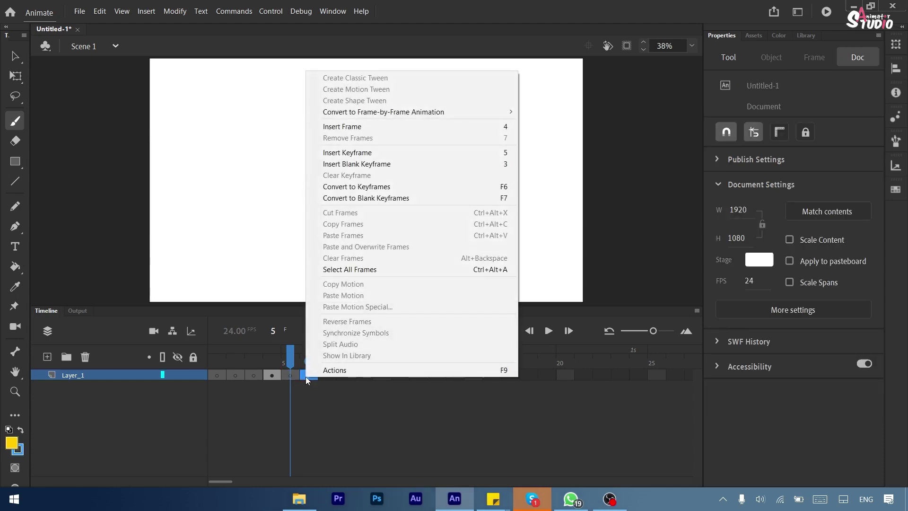
pyautogui.click(357, 129)
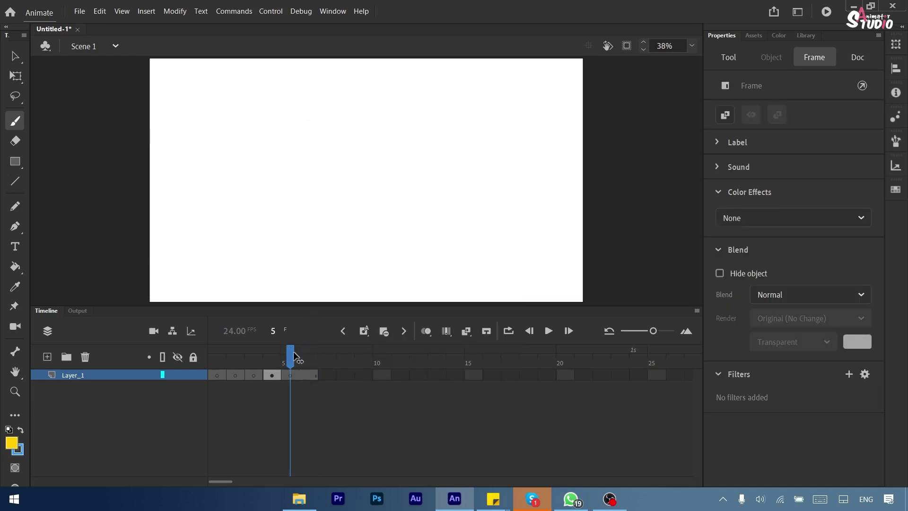
pyautogui.click(292, 356)
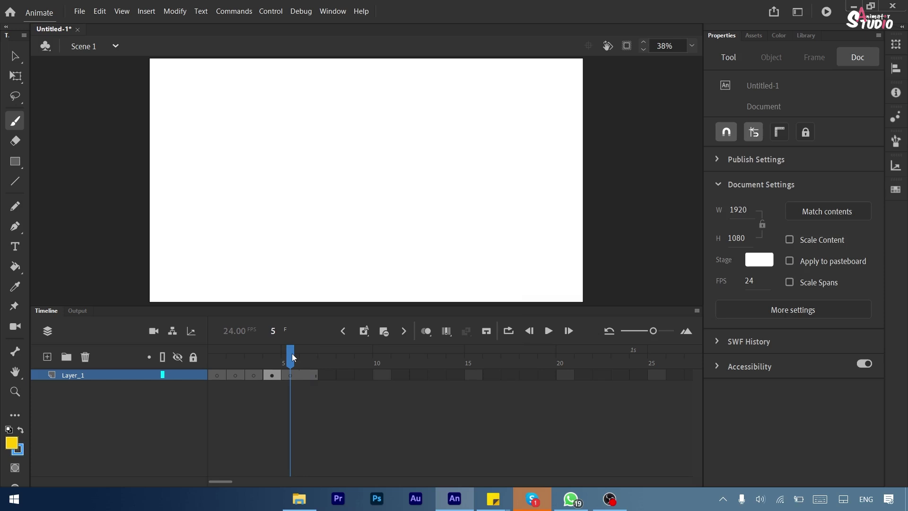
pyautogui.moveTo(657, 331); pyautogui.dragTo(665, 332)
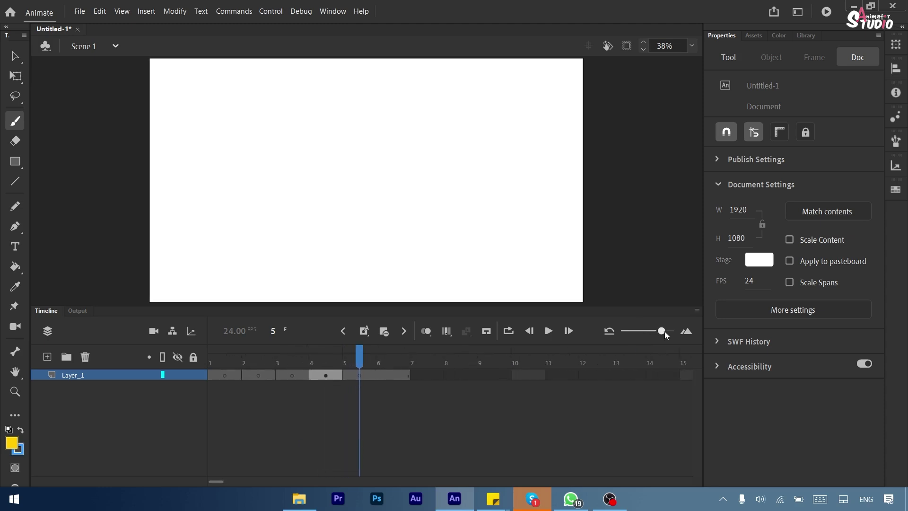
pyautogui.click(364, 375)
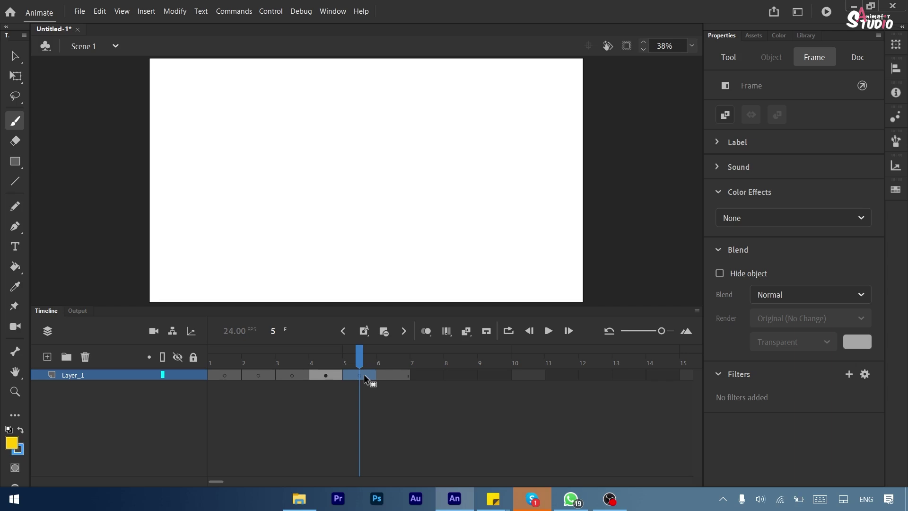
# Look at the Skype meeting window and return to Adobe Animate
pyautogui.hotkey('alt', 'Tab')
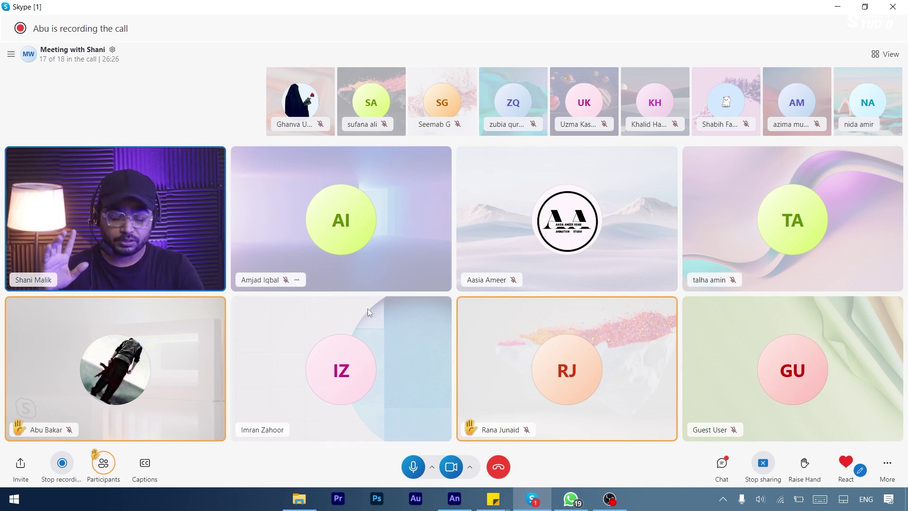
pyautogui.click(847, 7)
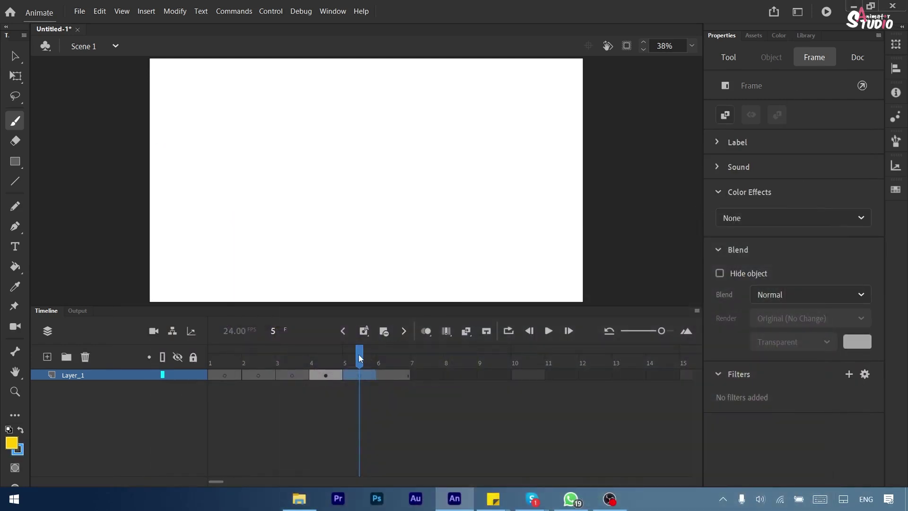
# Insert one more regular frame at frame 6 to extend the blank span through frame 7
pyautogui.moveTo(368, 360); pyautogui.dragTo(382, 358)
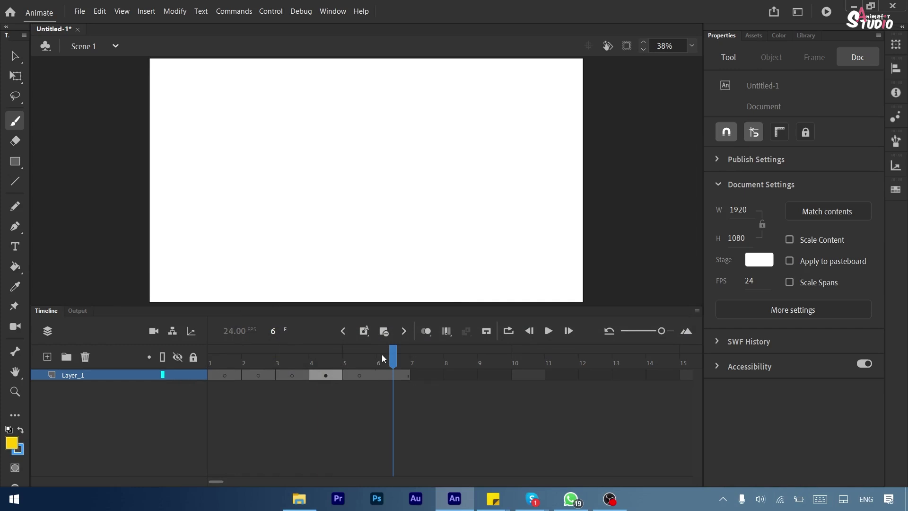
pyautogui.rightClick(390, 374)
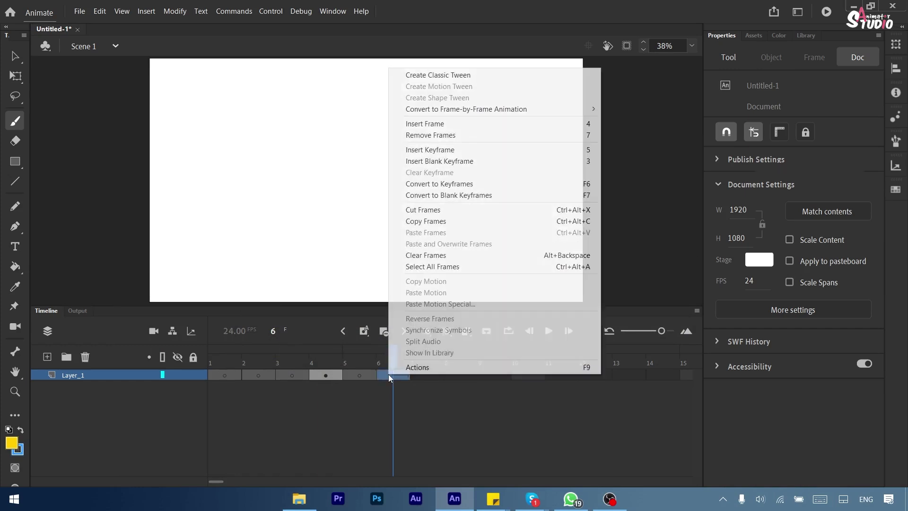
pyautogui.click(462, 127)
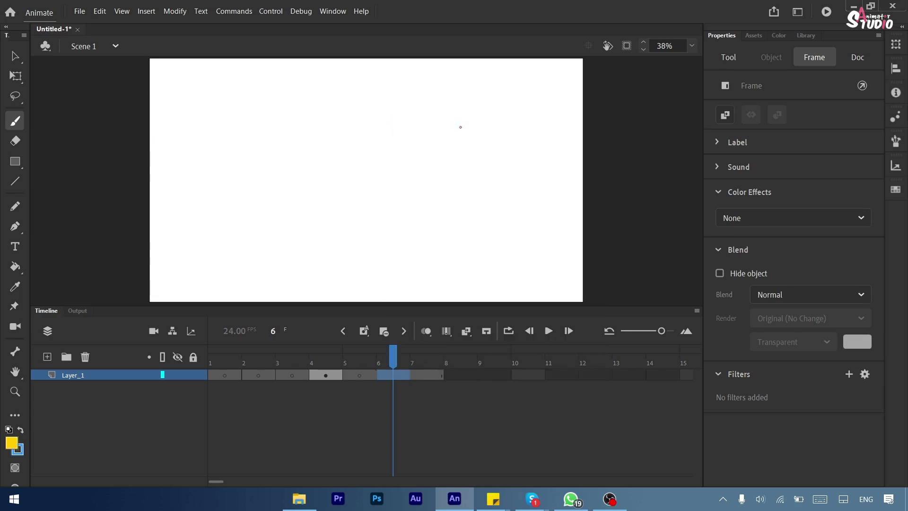
# Insert a keyframe at frame 6 of Layer_1 and move the playhead back to frame 5
pyautogui.moveTo(399, 365); pyautogui.dragTo(364, 364)
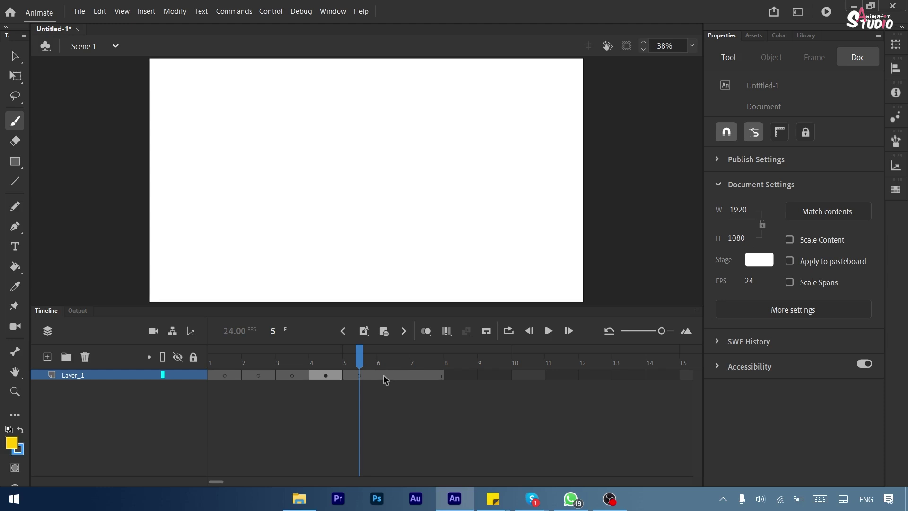
pyautogui.rightClick(383, 375)
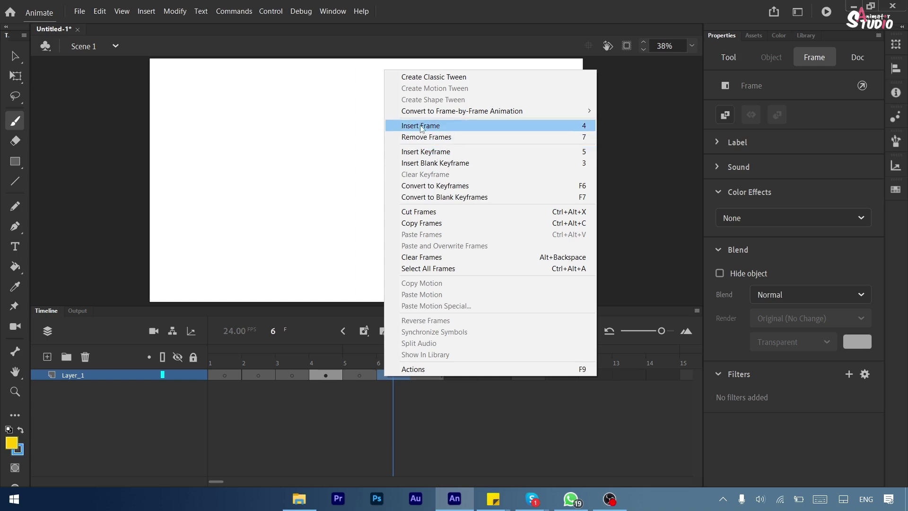
pyautogui.click(424, 151)
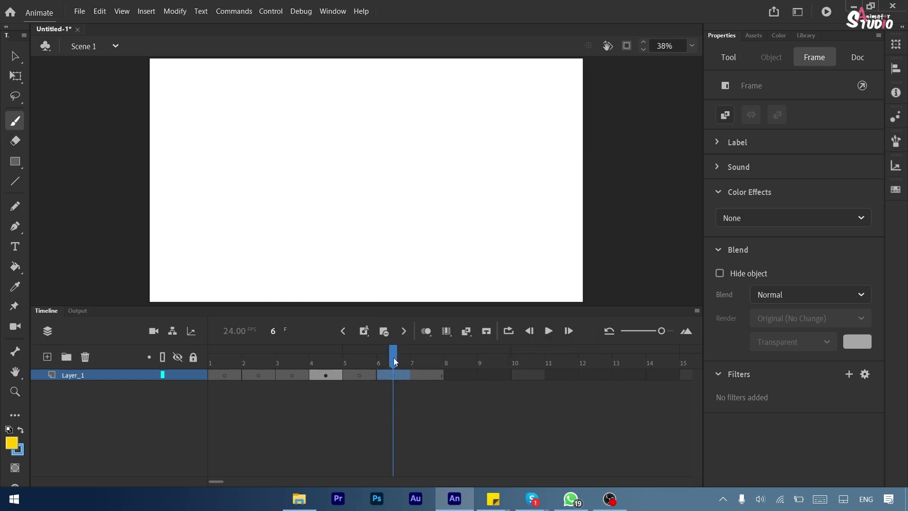
pyautogui.moveTo(393, 358); pyautogui.dragTo(375, 367)
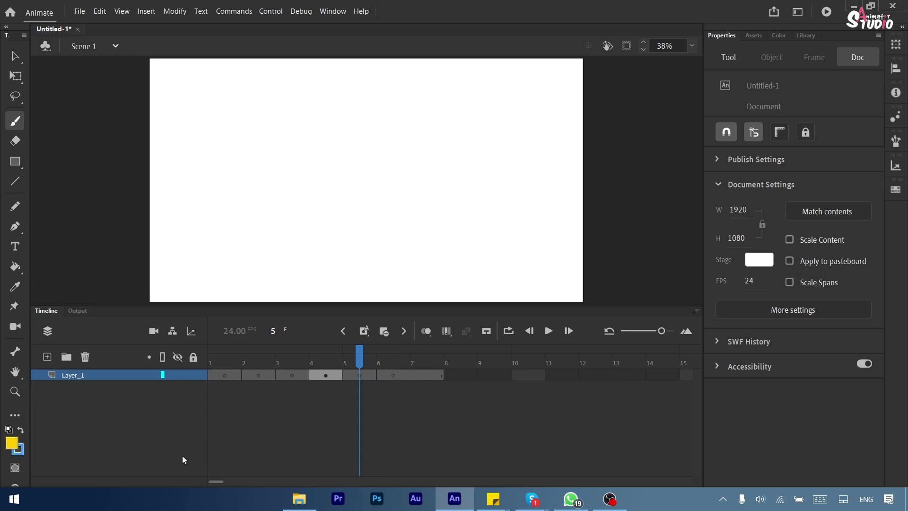
# Search Windows for "mag" and launch the Magnifier to enlarge the timeline
pyautogui.click(15, 505)
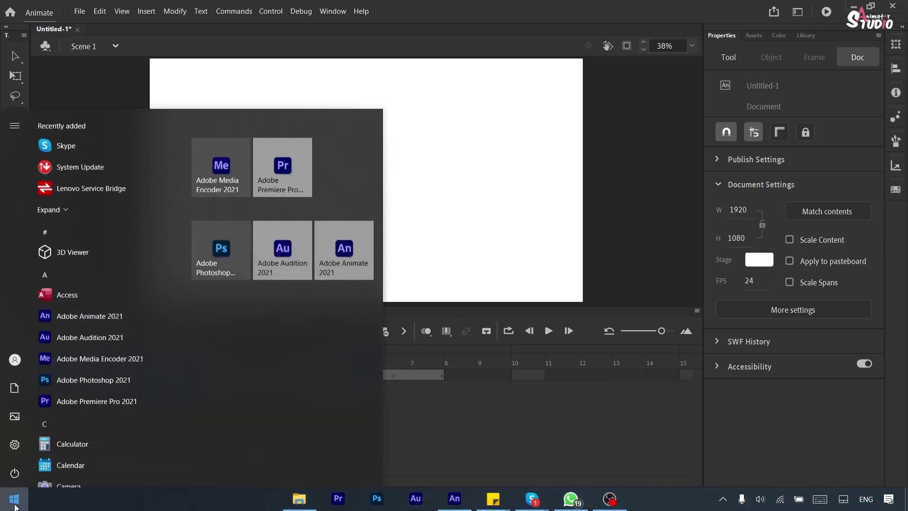
pyautogui.write('mag')
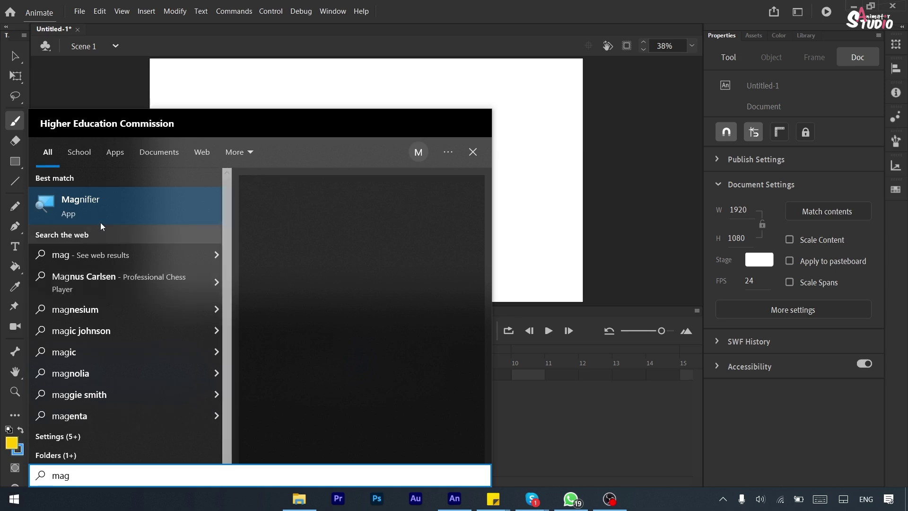
pyautogui.click(102, 211)
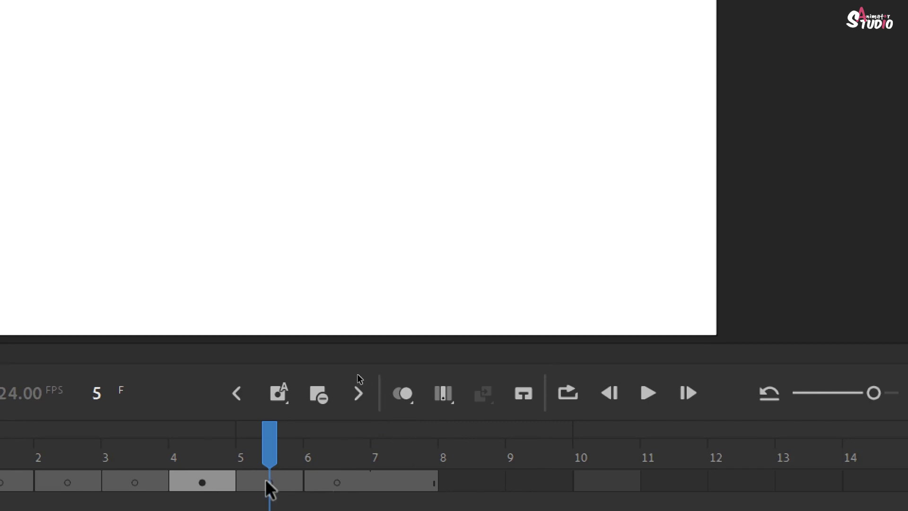
# Insert a regular frame at frame 6 of Layer_1 to extend its blank span through frame 8
pyautogui.click(334, 483)
pyautogui.click(333, 484)
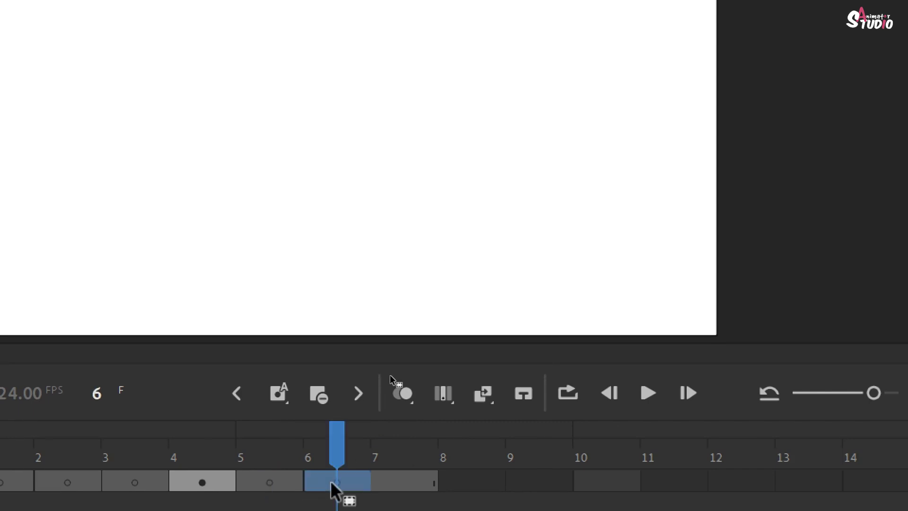
pyautogui.rightClick(331, 482)
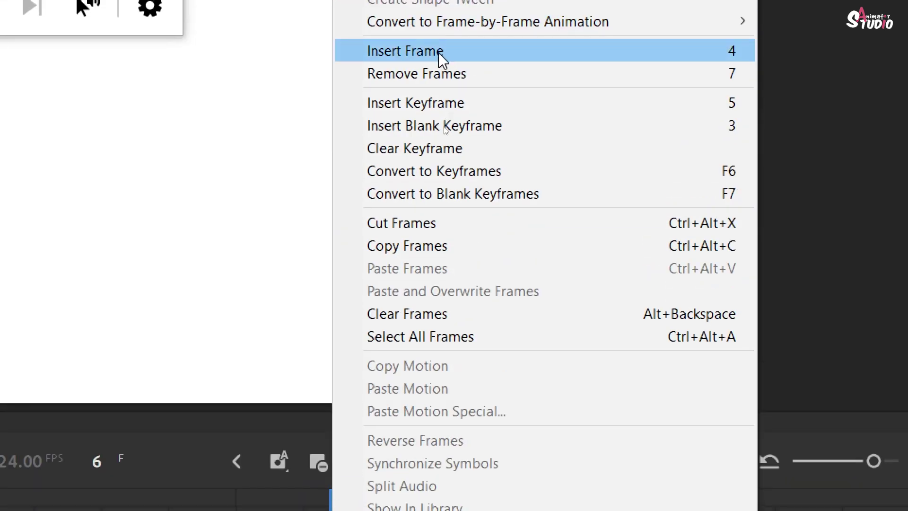
pyautogui.click(439, 53)
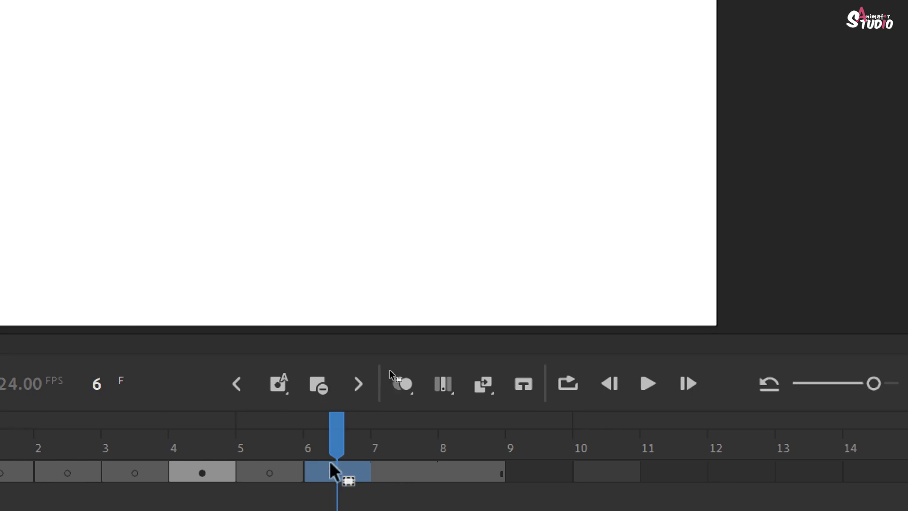
# Insert a blank keyframe right after frame 6 on Layer_1, at frame 7, and reselect frame 6
pyautogui.rightClick(334, 484)
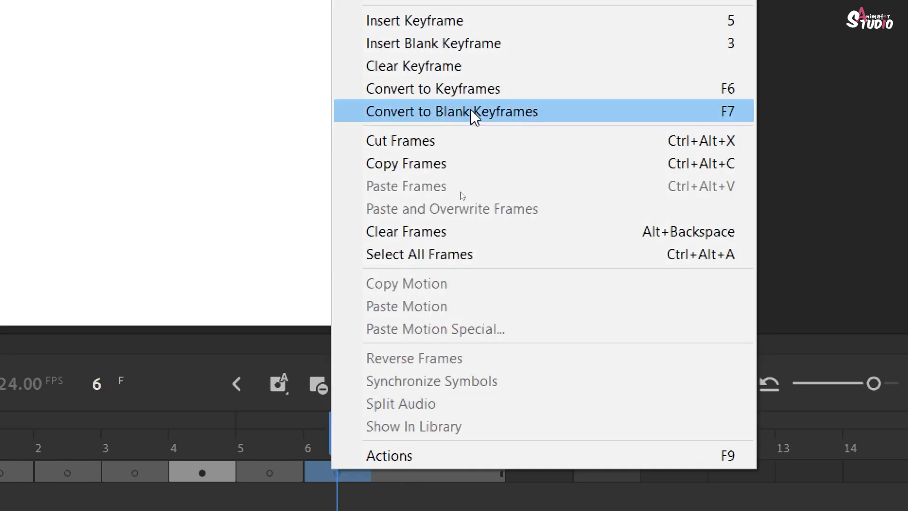
pyautogui.click(441, 39)
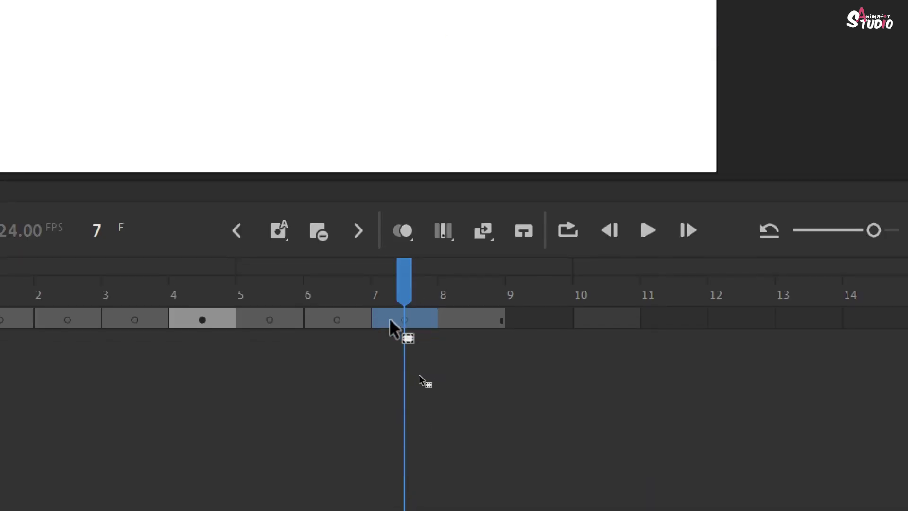
pyautogui.click(355, 290)
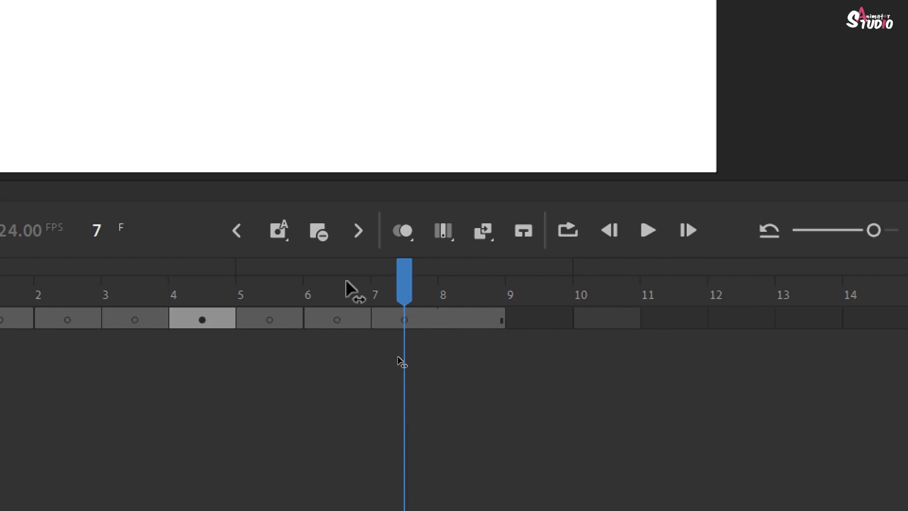
pyautogui.click(331, 319)
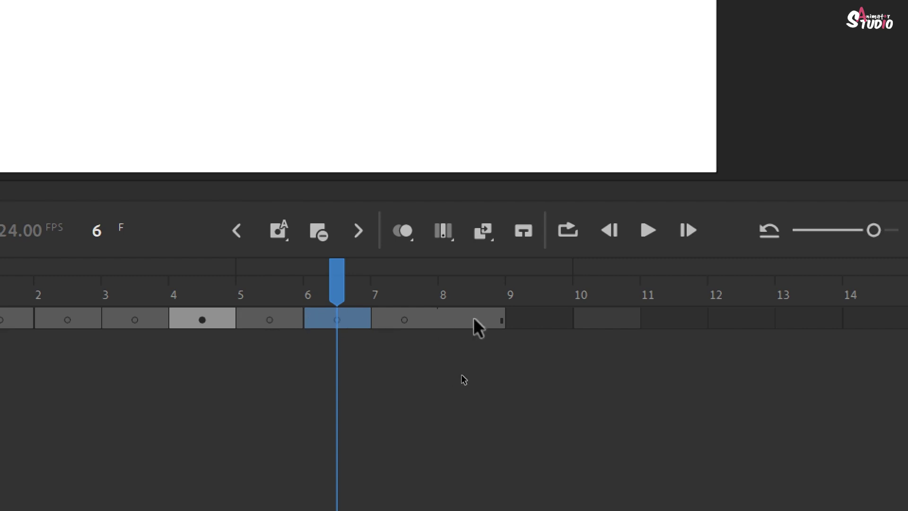
# Draw a yellow number 7 on the blank keyframe at frame 7 and check frame 8 for the same drawing
pyautogui.click(402, 317)
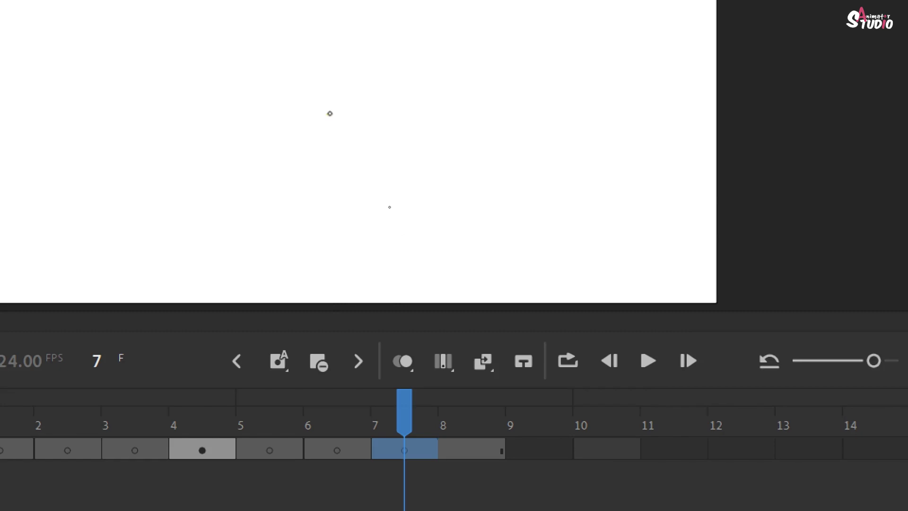
pyautogui.moveTo(334, 112)
pyautogui.mouseDown()
pyautogui.moveTo(365, 109)
pyautogui.moveTo(371, 219)
pyautogui.mouseUp()
pyautogui.moveTo(350, 177); pyautogui.dragTo(379, 177)
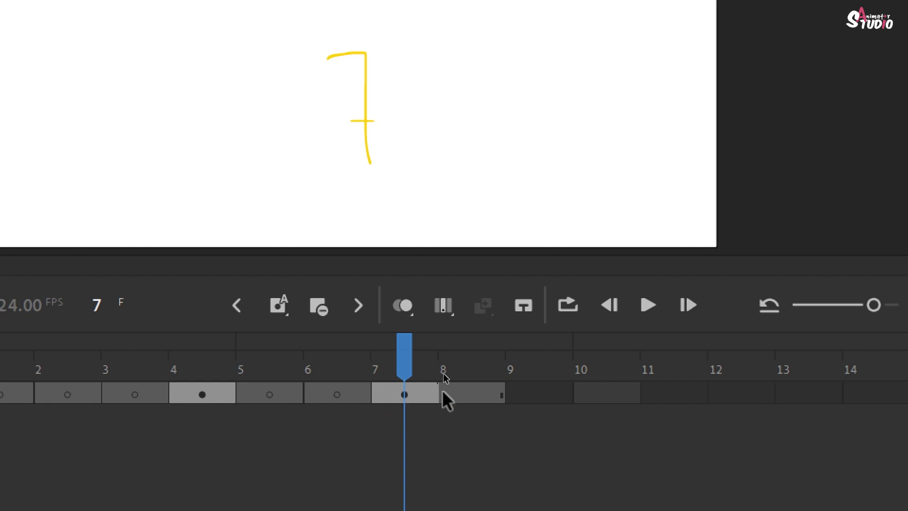
pyautogui.click(478, 387)
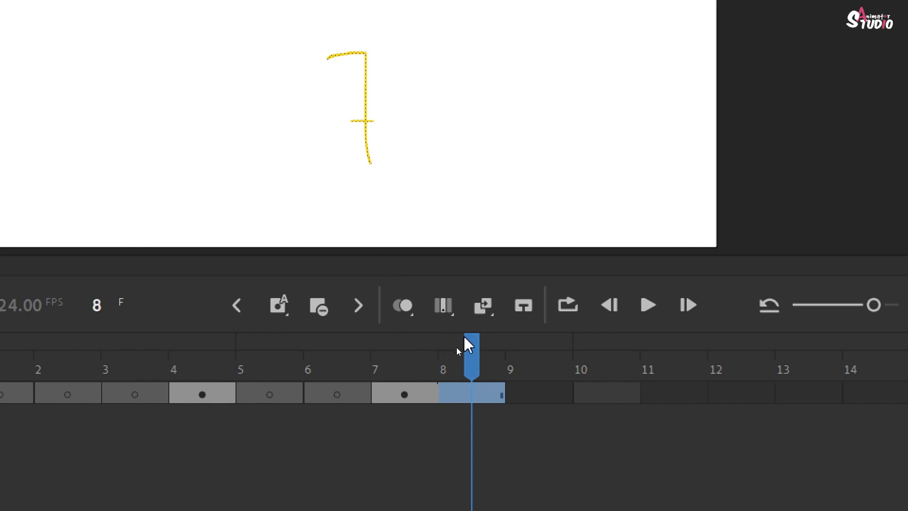
pyautogui.moveTo(462, 346); pyautogui.dragTo(475, 365)
# Draw a yellow figure-eight shape on the blank keyframe at frame 6 and close the Magnifier
pyautogui.click(334, 396)
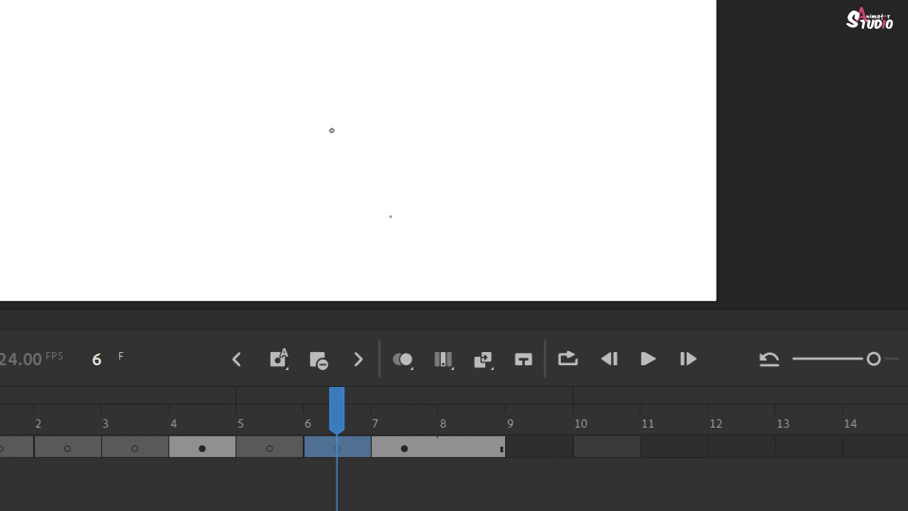
pyautogui.moveTo(330, 129)
pyautogui.mouseDown()
pyautogui.moveTo(315, 185)
pyautogui.moveTo(334, 186)
pyautogui.moveTo(324, 83)
pyautogui.moveTo(330, 148)
pyautogui.mouseUp()
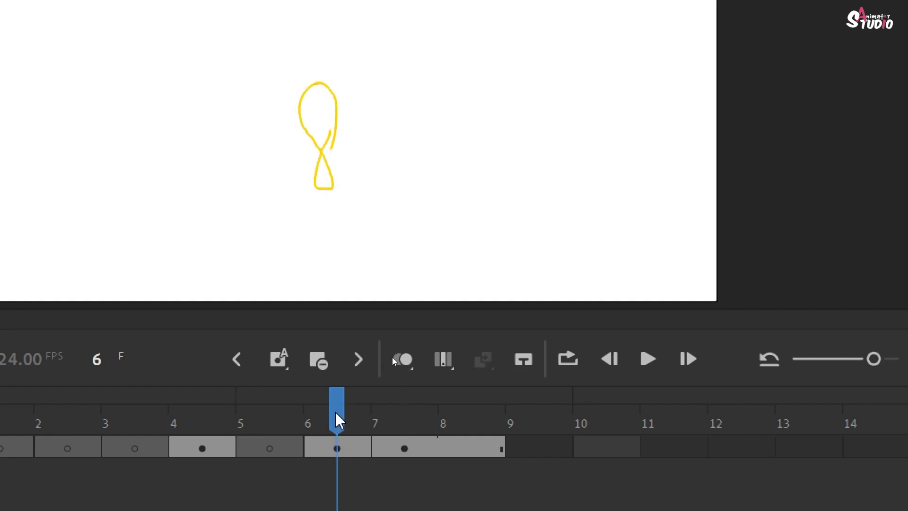
pyautogui.moveTo(337, 414)
pyautogui.mouseDown()
pyautogui.moveTo(399, 418)
pyautogui.moveTo(323, 417)
pyautogui.moveTo(391, 418)
pyautogui.moveTo(360, 418)
pyautogui.mouseUp()
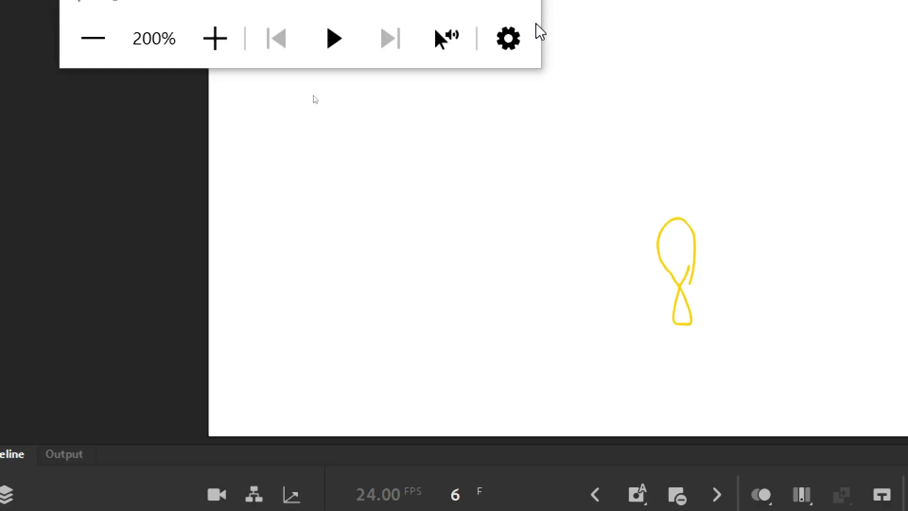
pyautogui.click(514, 49)
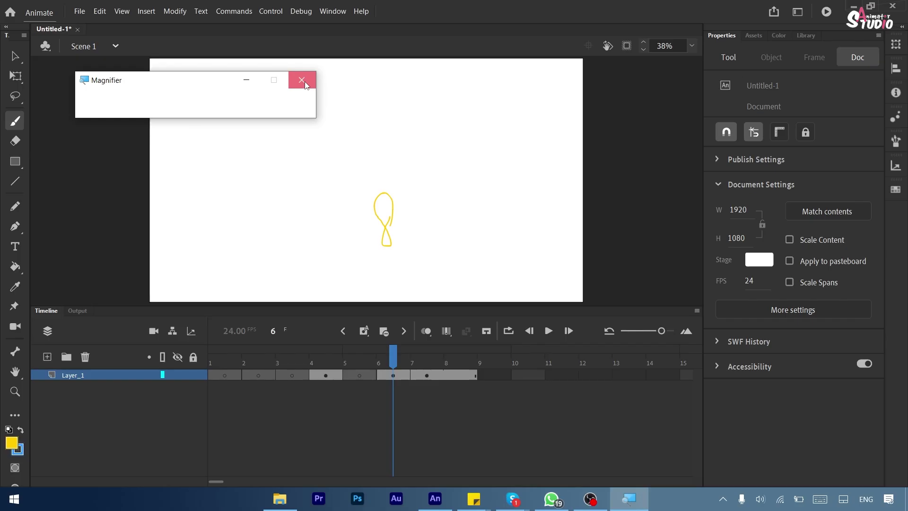
# Add the static text "INSRET BLAN KEYFRAME:" near the upper-left corner of the stage in frame 1
pyautogui.click(216, 375)
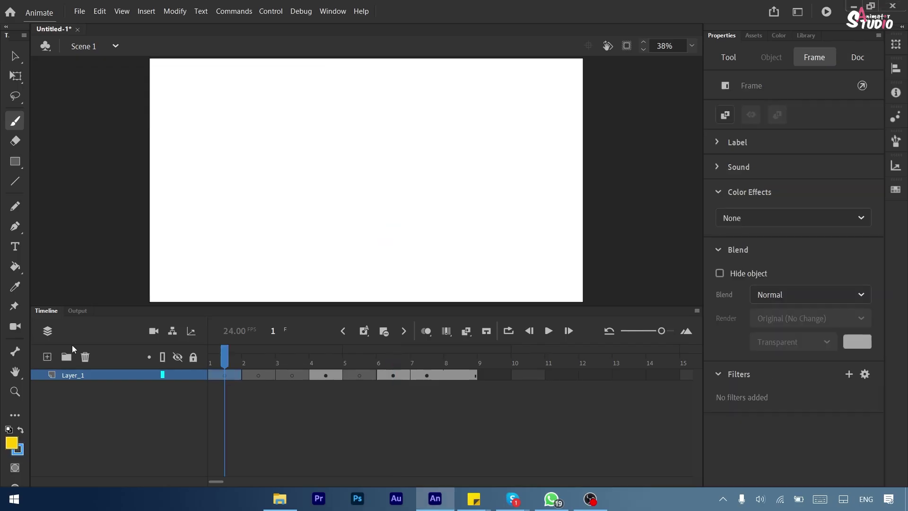
pyautogui.press('t')
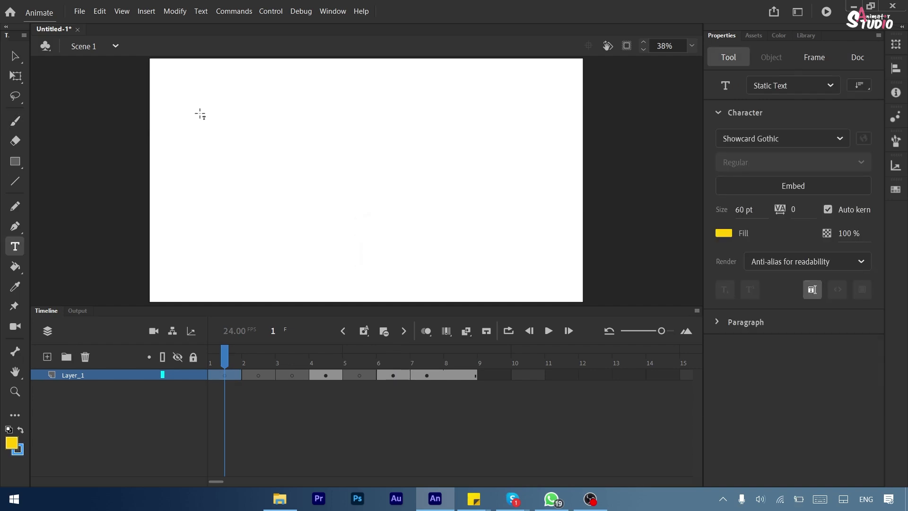
pyautogui.click(201, 114)
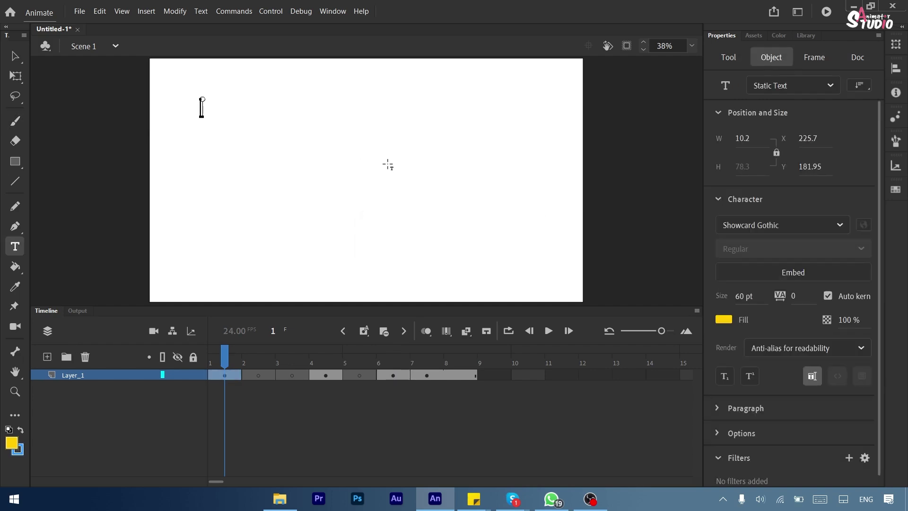
pyautogui.write('IN')
pyautogui.write('ET')
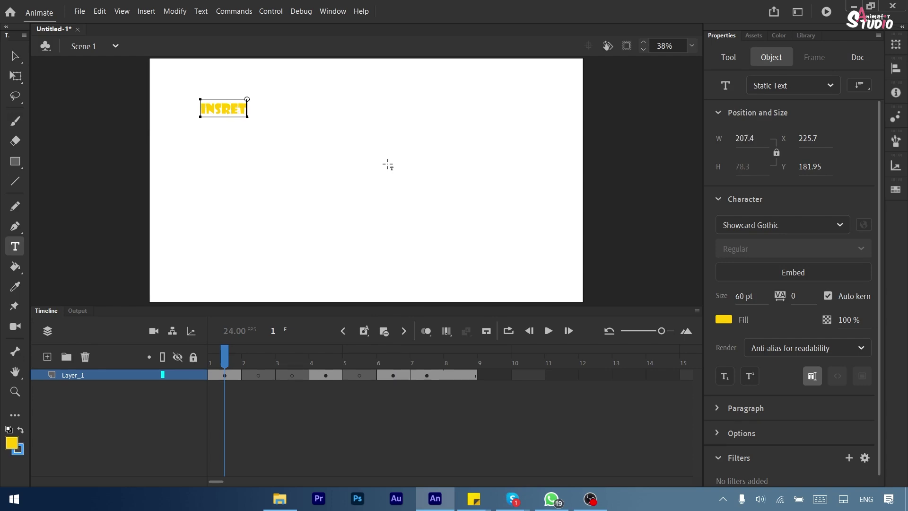
pyautogui.write(' KEY')
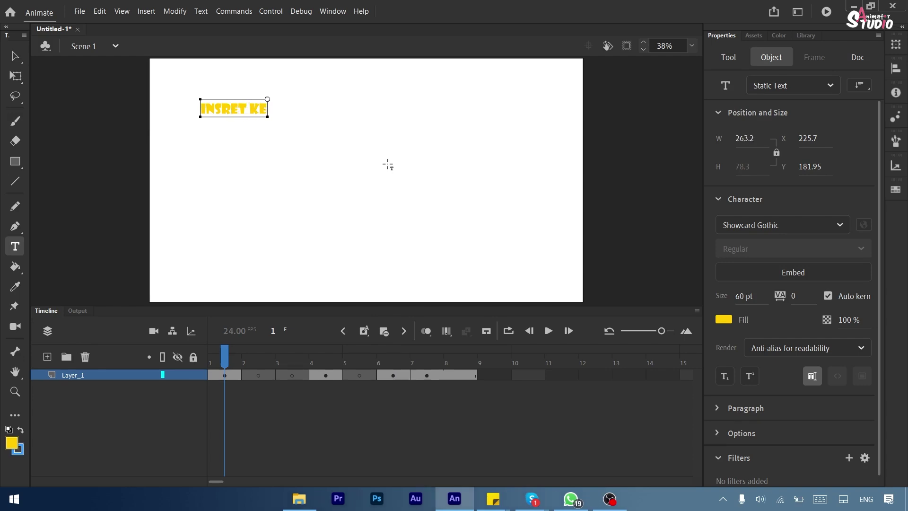
pyautogui.press('Escape')
pyautogui.press('BackSpace')
pyautogui.press('BackSpace')
pyautogui.press('BackSpace')
pyautogui.press('BackSpace')
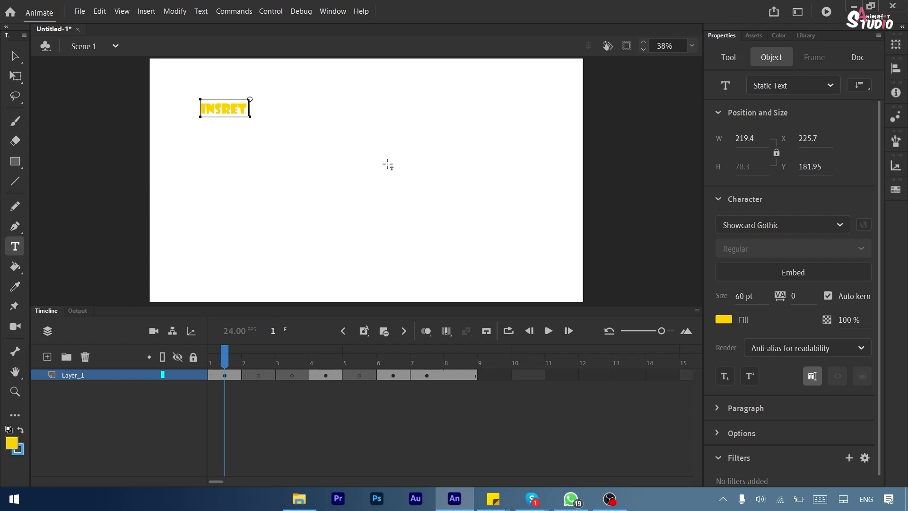
pyautogui.write('BLAC')
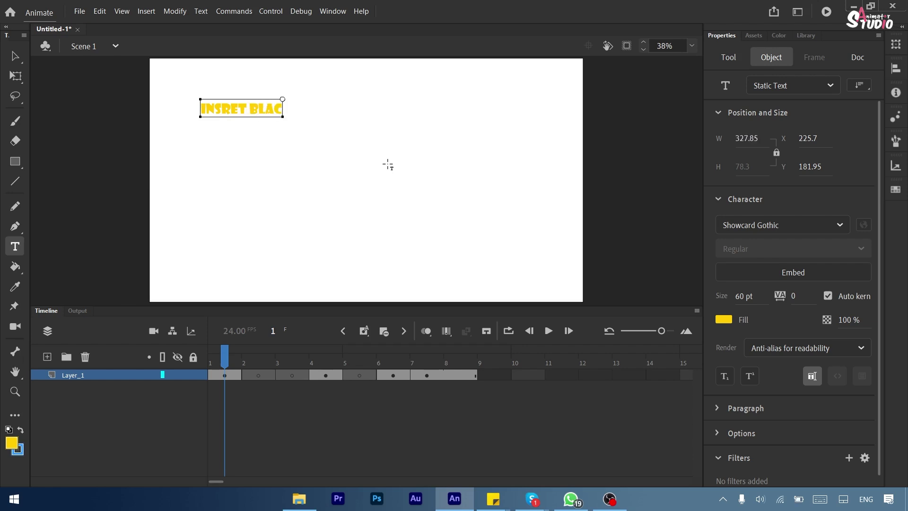
pyautogui.press('BackSpace')
pyautogui.write('N KEY')
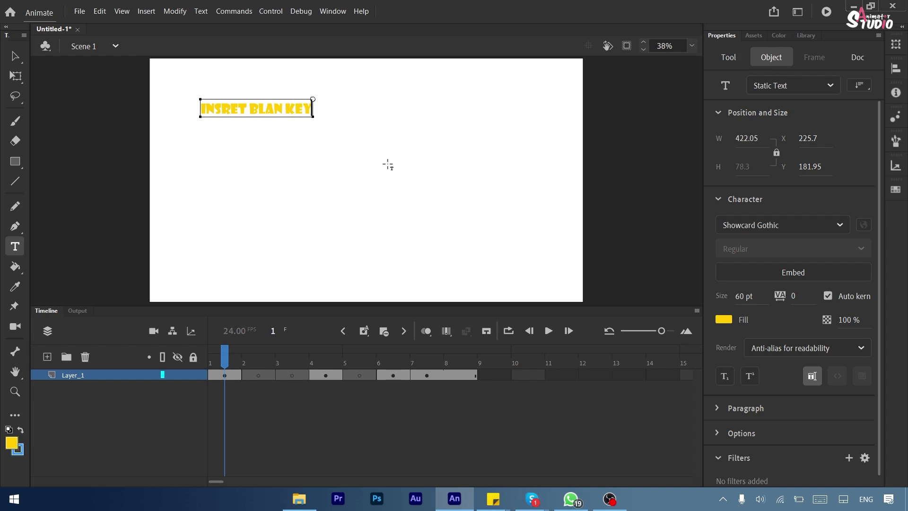
pyautogui.write('FRA')
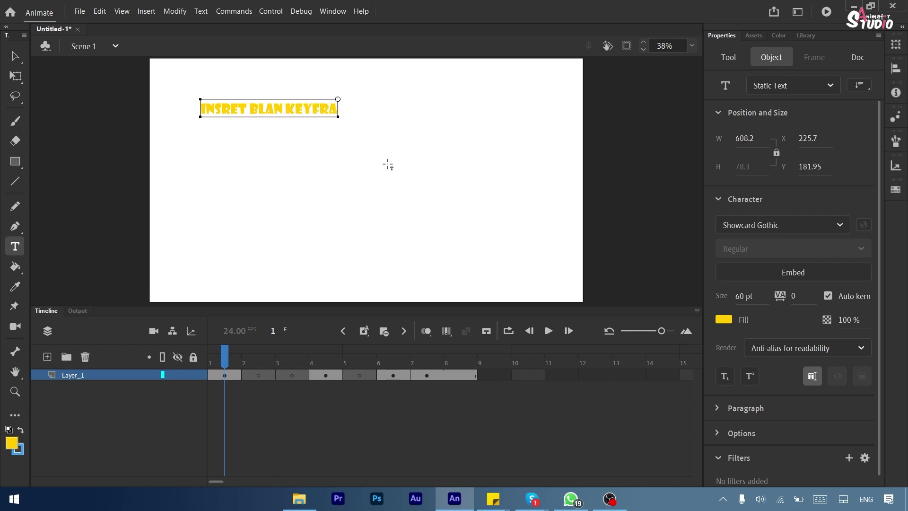
pyautogui.write('ME:')
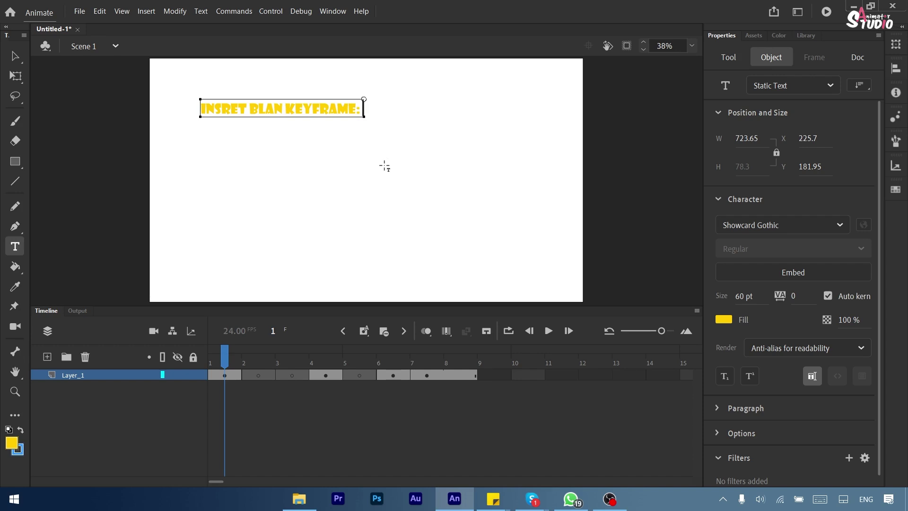
# Change the text object's fill colour to black and its font to Tahoma
pyautogui.write('v')
pyautogui.click(723, 320)
pyautogui.click(542, 356)
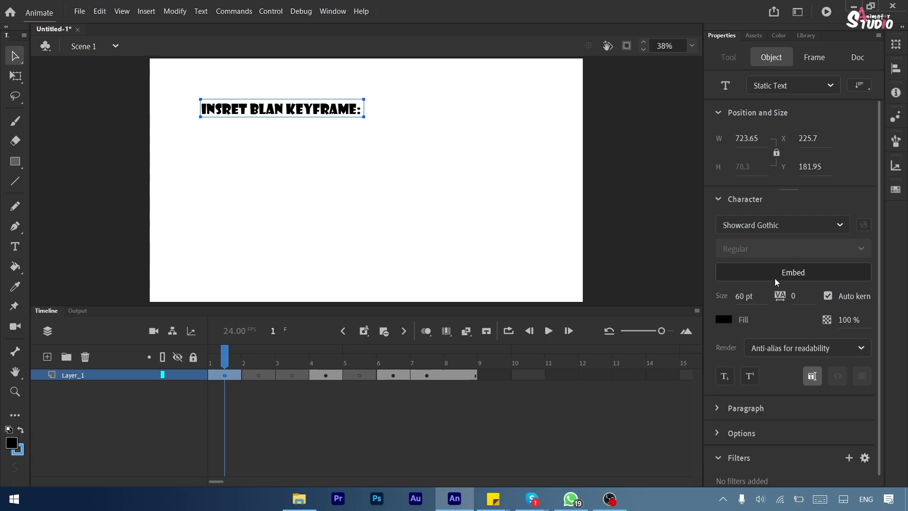
pyautogui.click(841, 224)
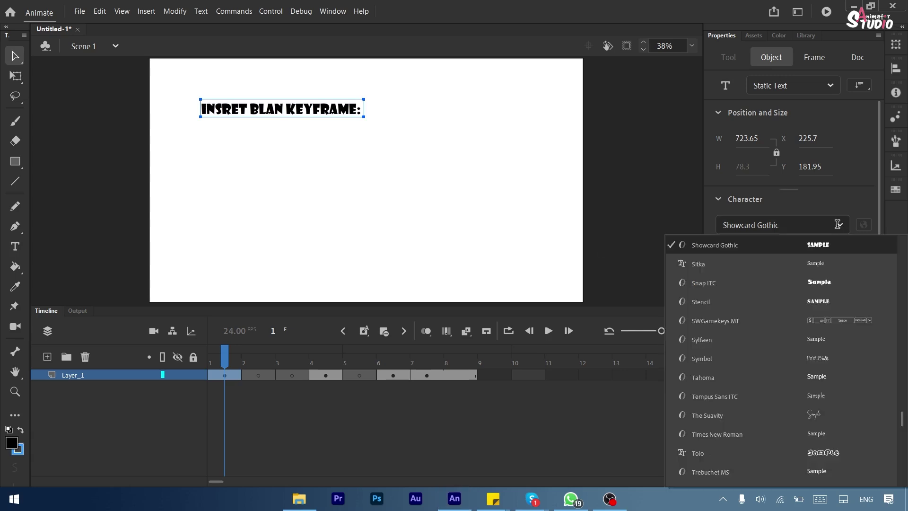
pyautogui.click(822, 381)
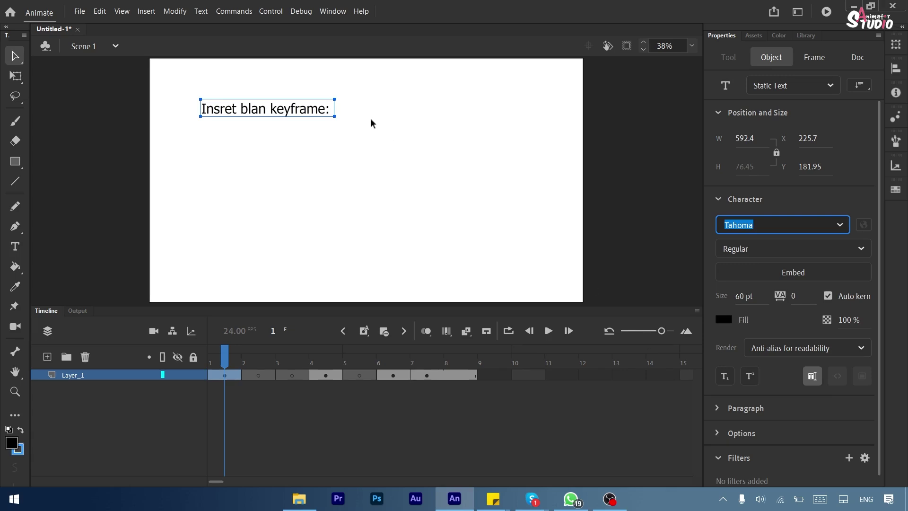
# Append "is like ablank page" to the end of the text line in frame 1
pyautogui.click(15, 246)
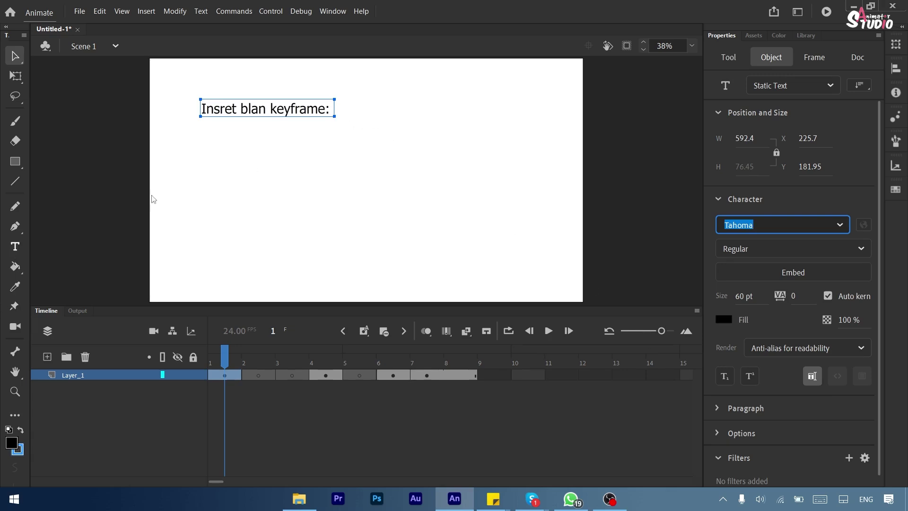
pyautogui.click(332, 112)
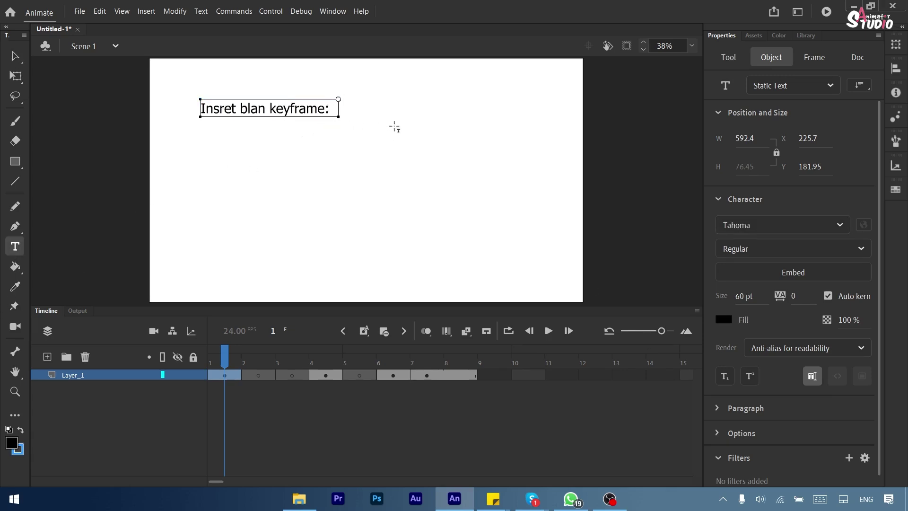
pyautogui.write('is like ablank ')
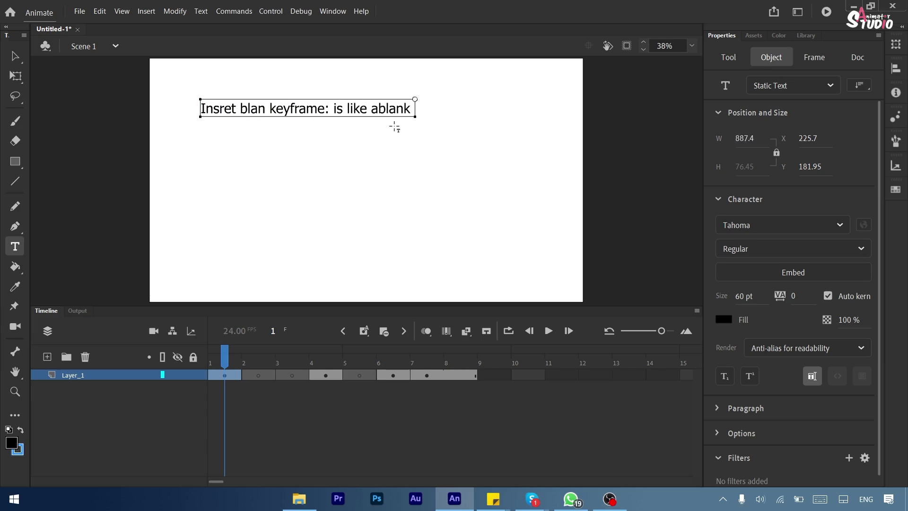
pyautogui.write('page')
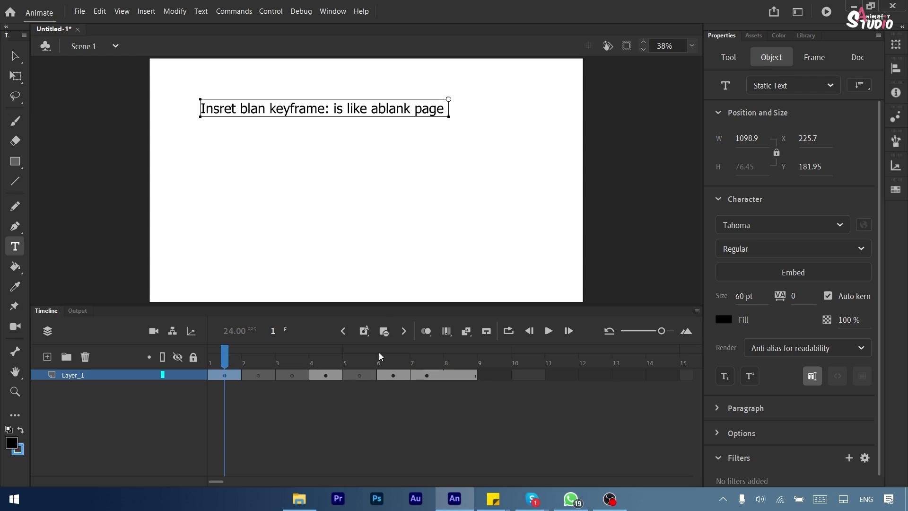
pyautogui.click(353, 422)
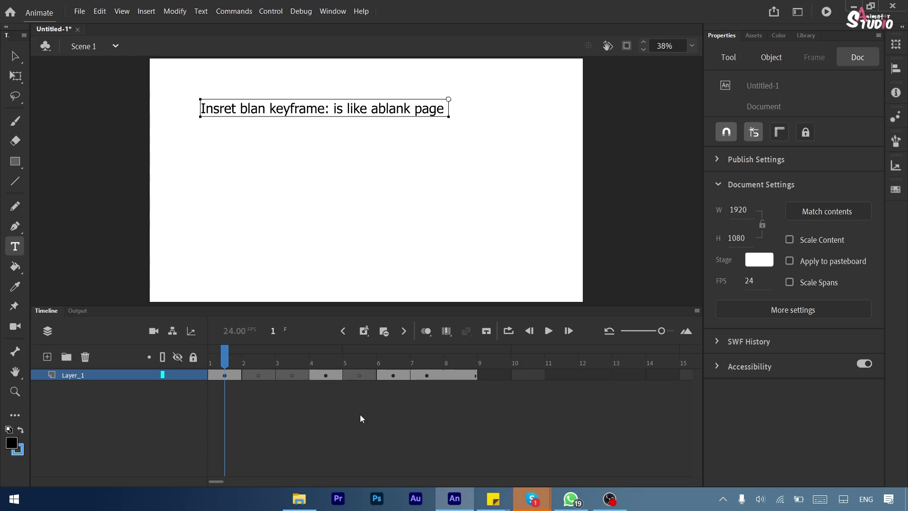
# Correct the word "blan" to "blank" in the text line on the stage in frame 1
pyautogui.click(21, 65)
pyautogui.click(217, 136)
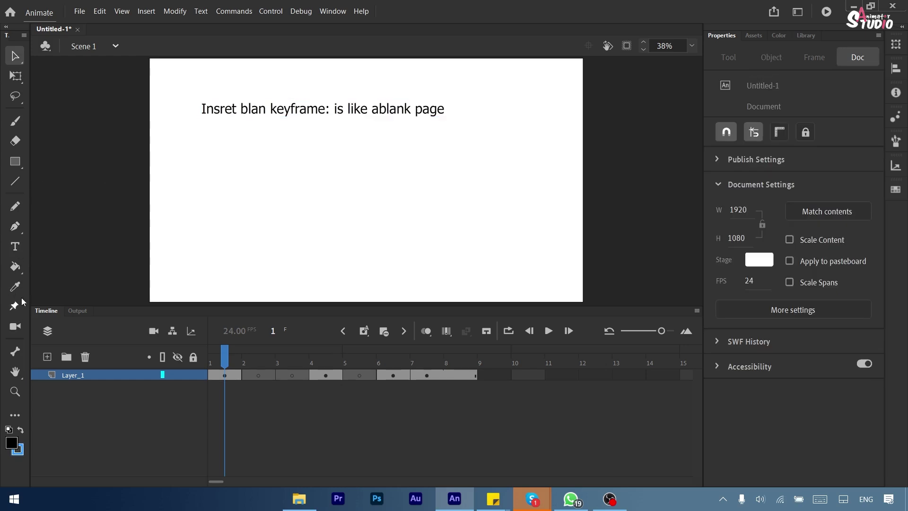
pyautogui.click(15, 246)
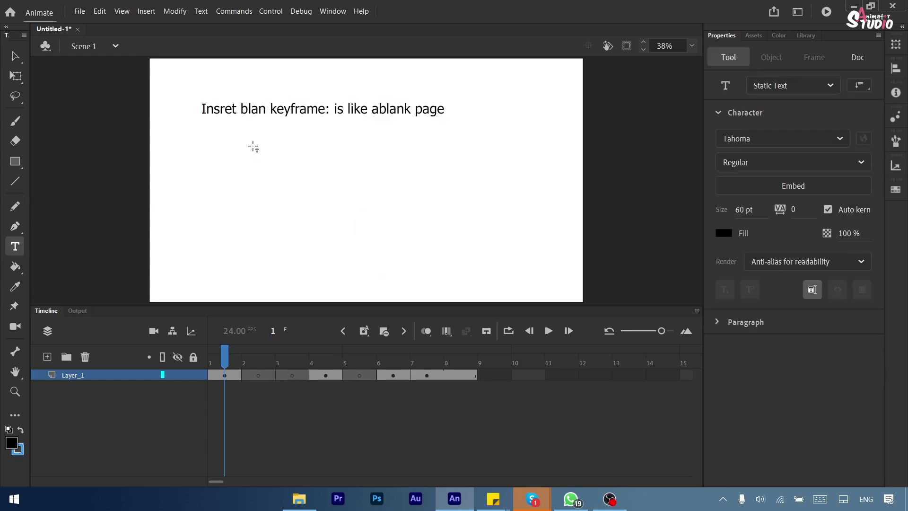
pyautogui.click(209, 136)
pyautogui.click(265, 110)
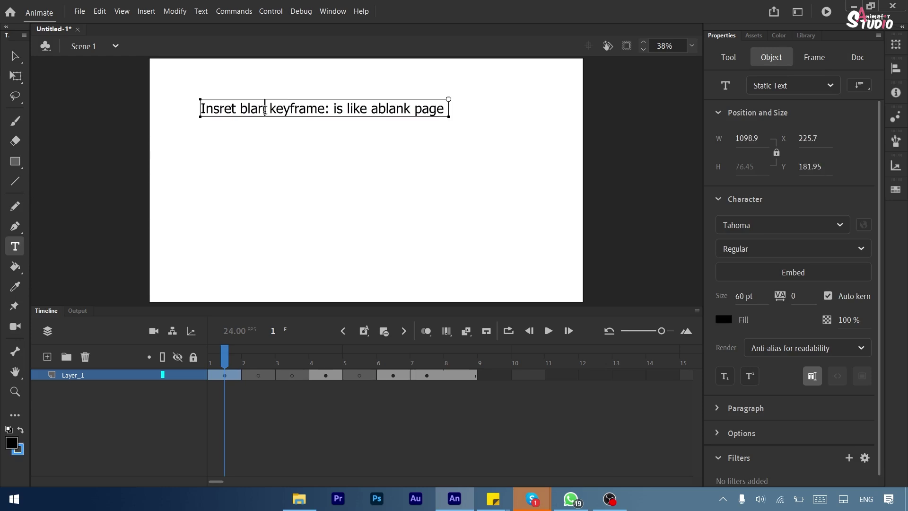
pyautogui.write('k')
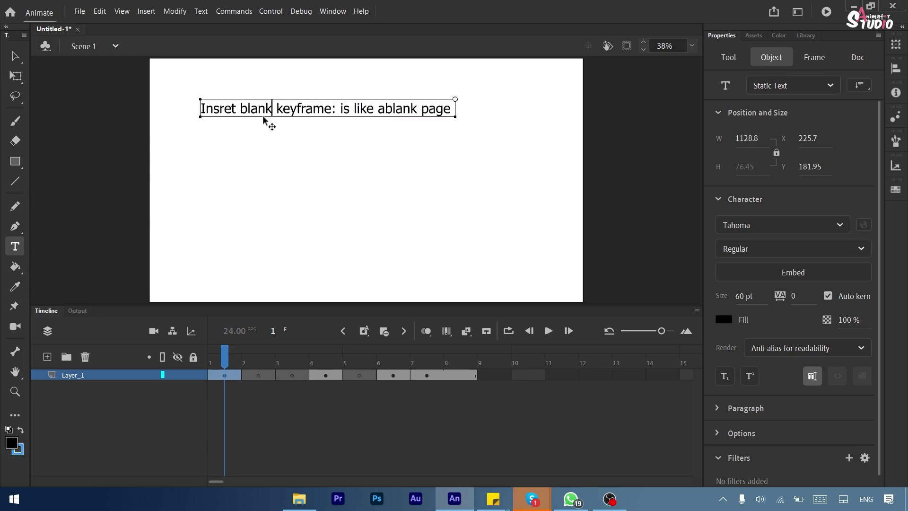
pyautogui.press('Escape')
# Add a second static text line reading "insert frame:" below the blank keyframe note in frame 1
pyautogui.click(202, 147)
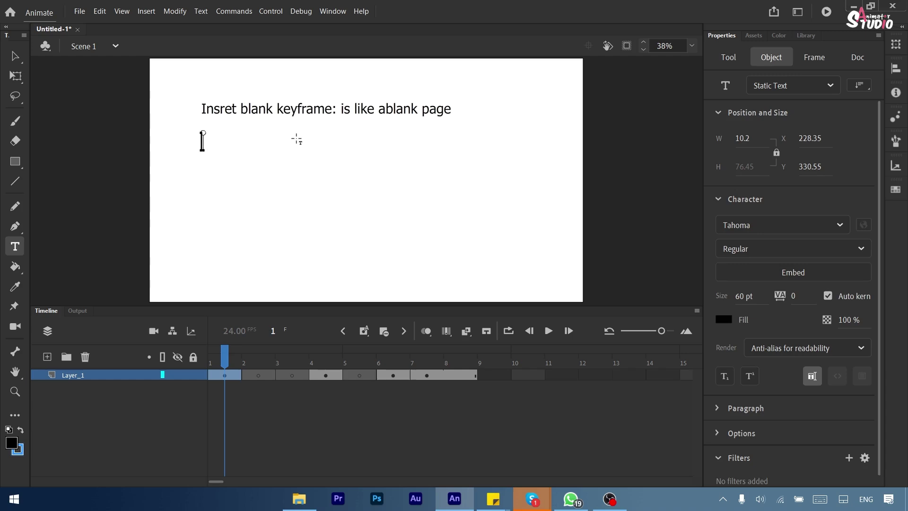
pyautogui.write('ins')
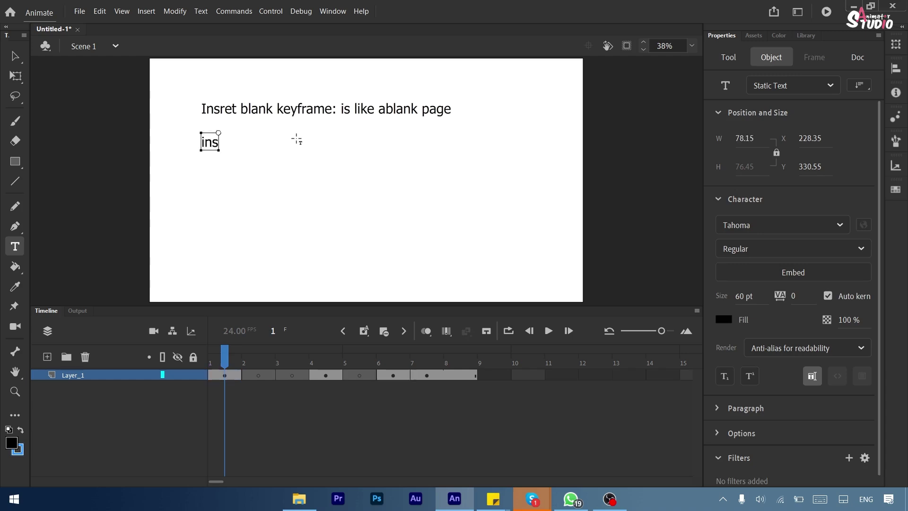
pyautogui.write('ert frame:')
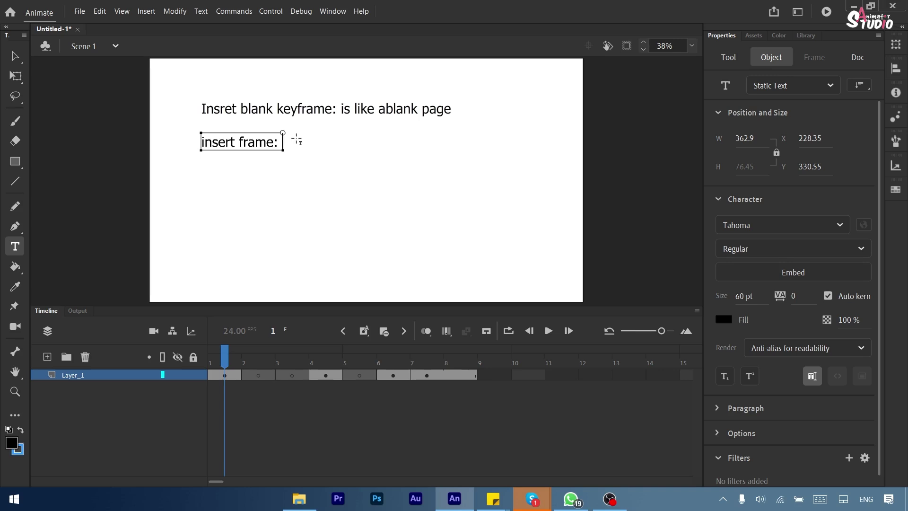
# Complete the second line with "timing increase due to increasing length of frames" and move it up and left, closer under the first line
pyautogui.write('timing increaing')
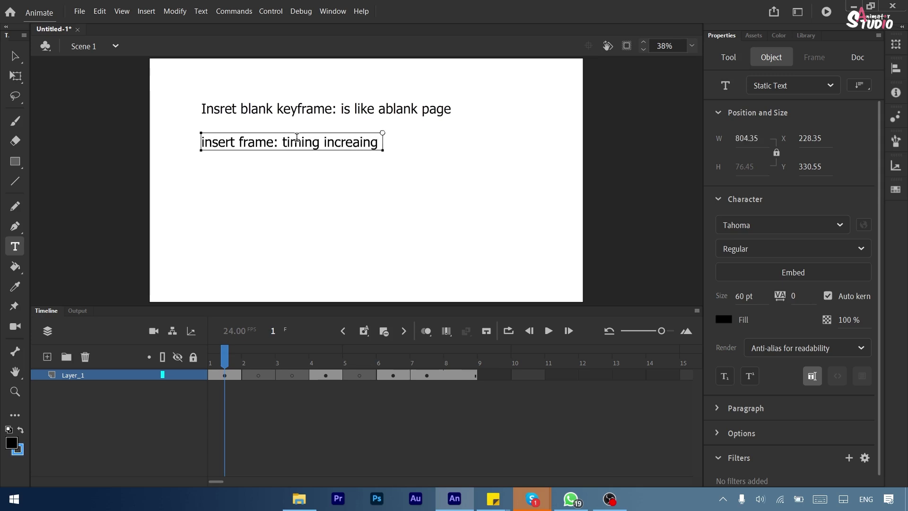
pyautogui.press('BackSpace')
pyautogui.press('BackSpace')
pyautogui.press('BackSpace')
pyautogui.press('BackSpace')
pyautogui.press('BackSpace')
pyautogui.press('BackSpace')
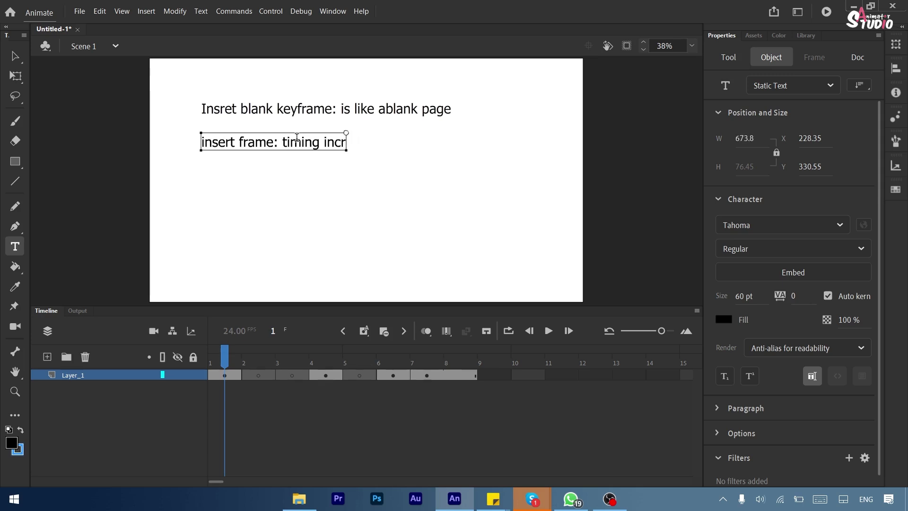
pyautogui.write('ease d')
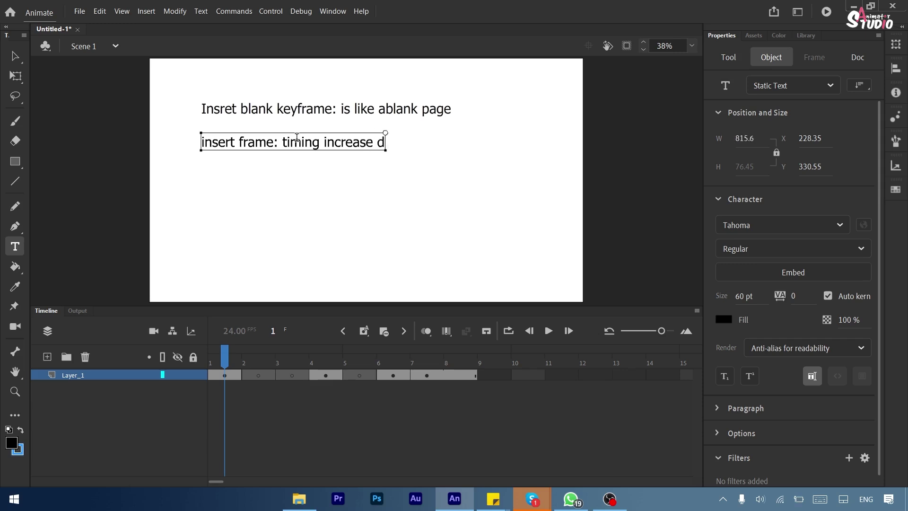
pyautogui.write('ue to in')
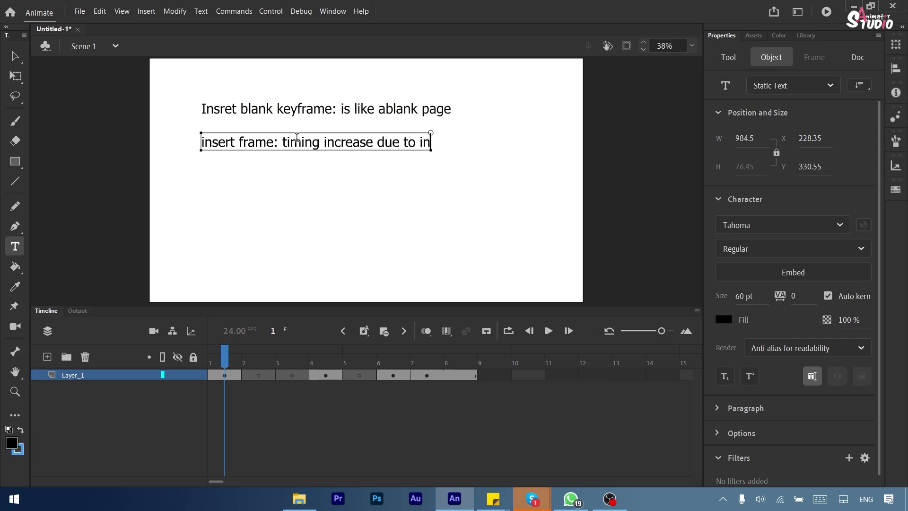
pyautogui.write('creasing')
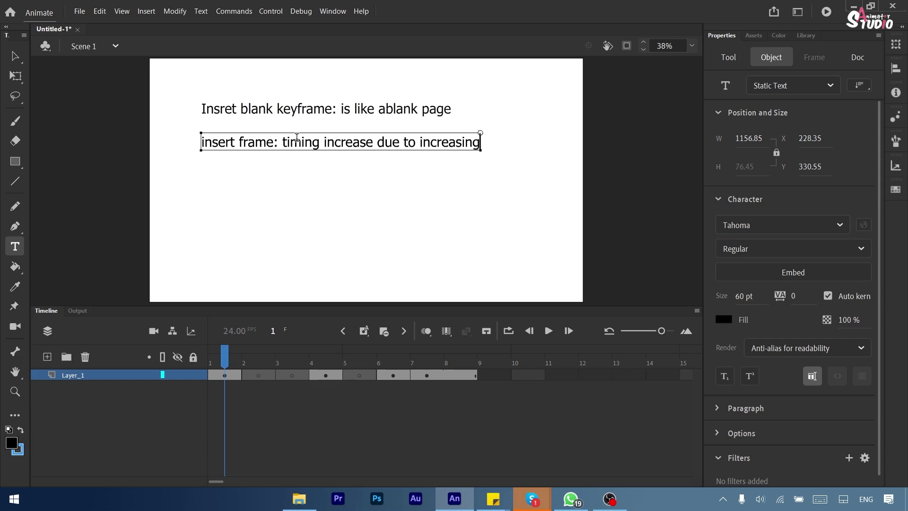
pyautogui.write(' length')
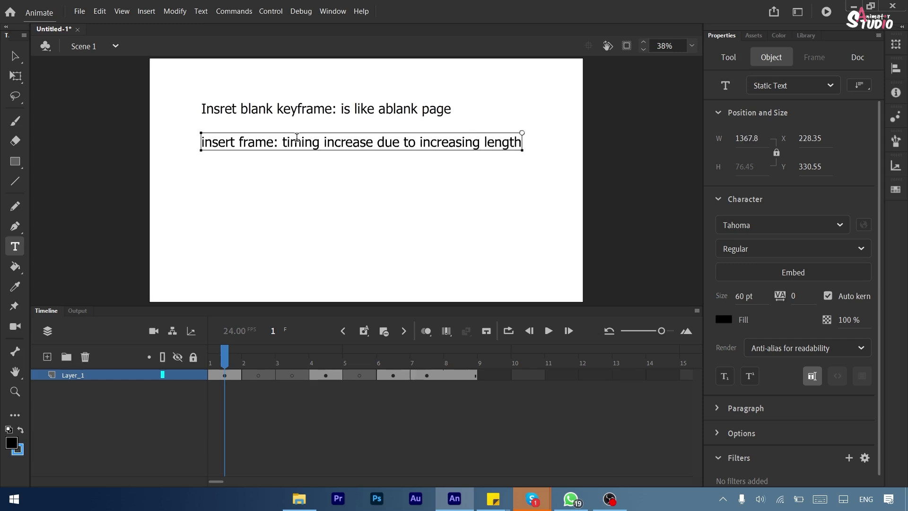
pyautogui.write(' of frames')
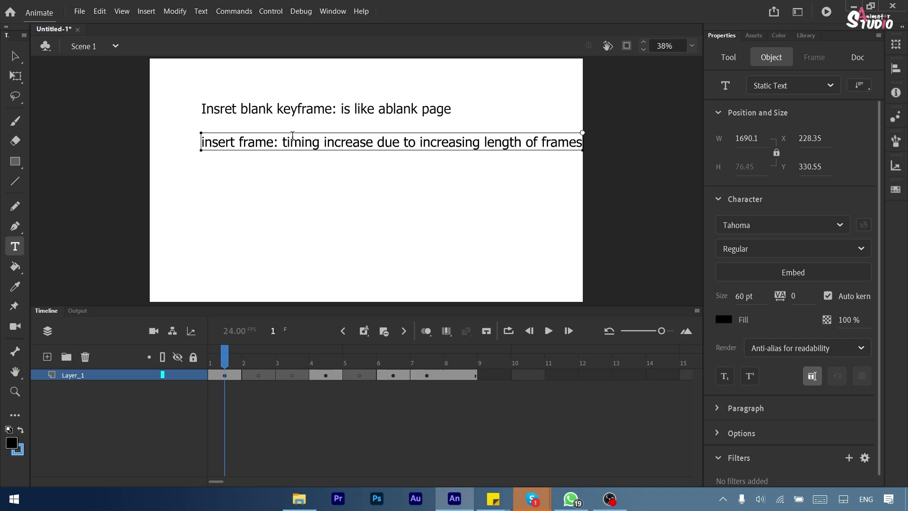
pyautogui.click(14, 56)
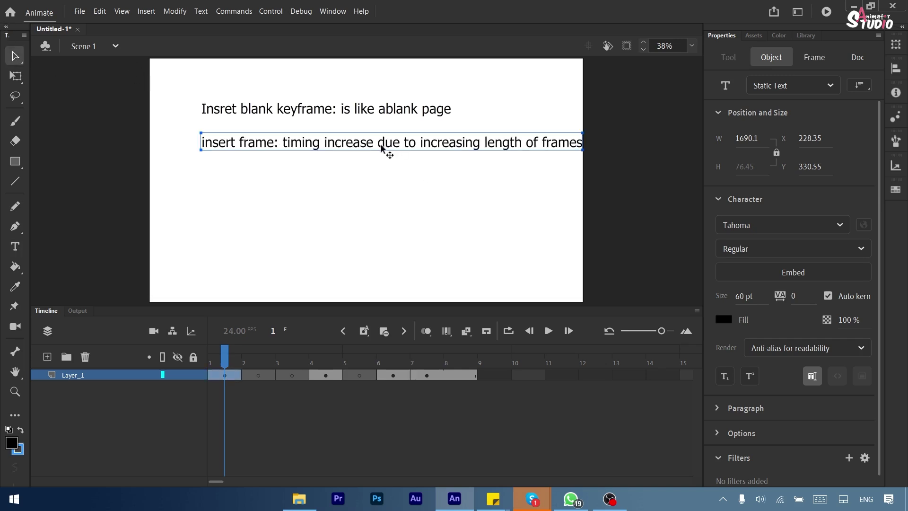
pyautogui.moveTo(382, 147); pyautogui.dragTo(358, 138)
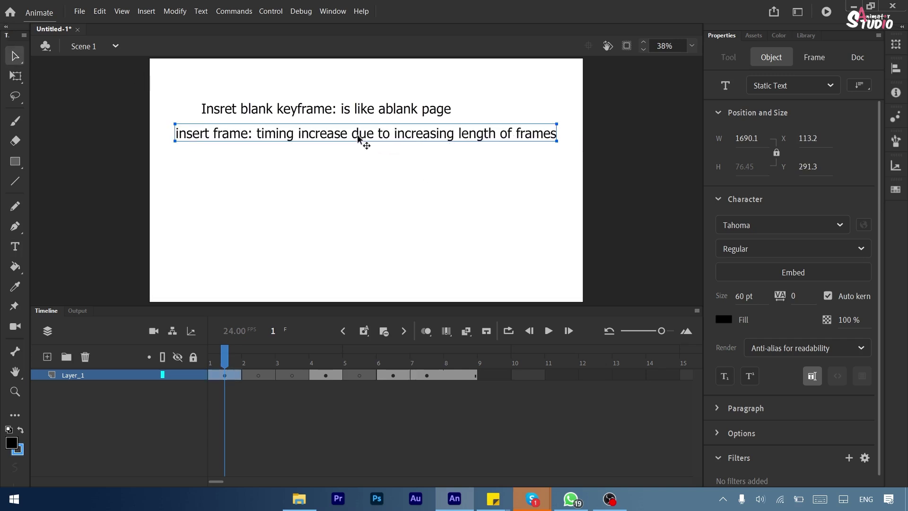
# Correct the misspelled "Insret" to "Insert" at the start of the first text line and deselect it
pyautogui.click(16, 246)
pyautogui.click(230, 111)
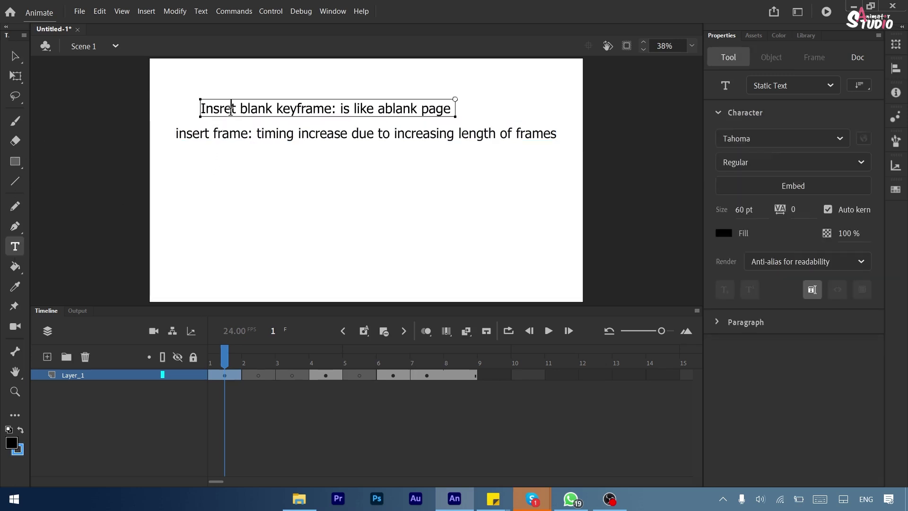
pyautogui.press('BackSpace')
pyautogui.press('BackSpace')
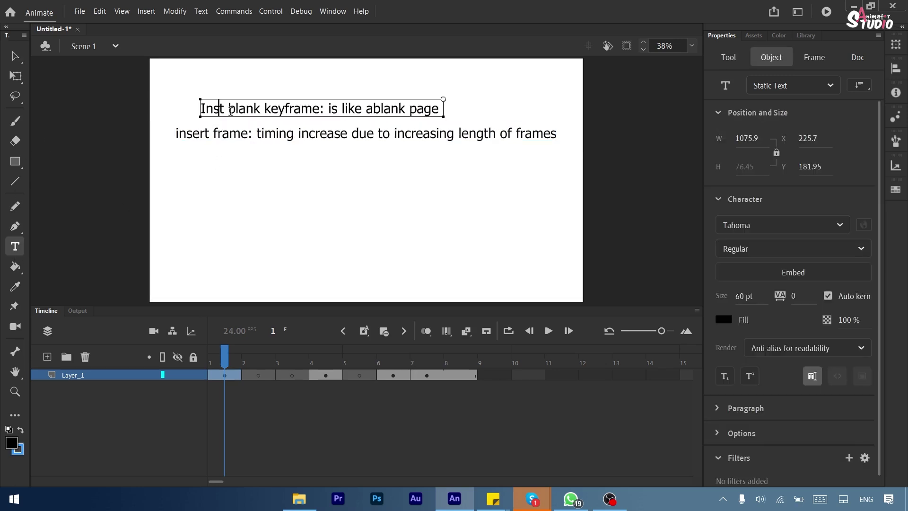
pyautogui.write('er')
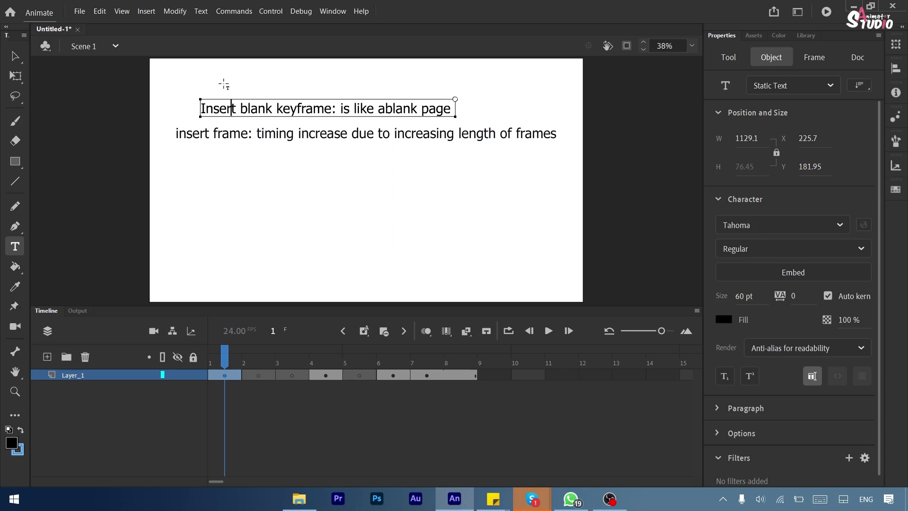
pyautogui.click(15, 56)
pyautogui.click(269, 169)
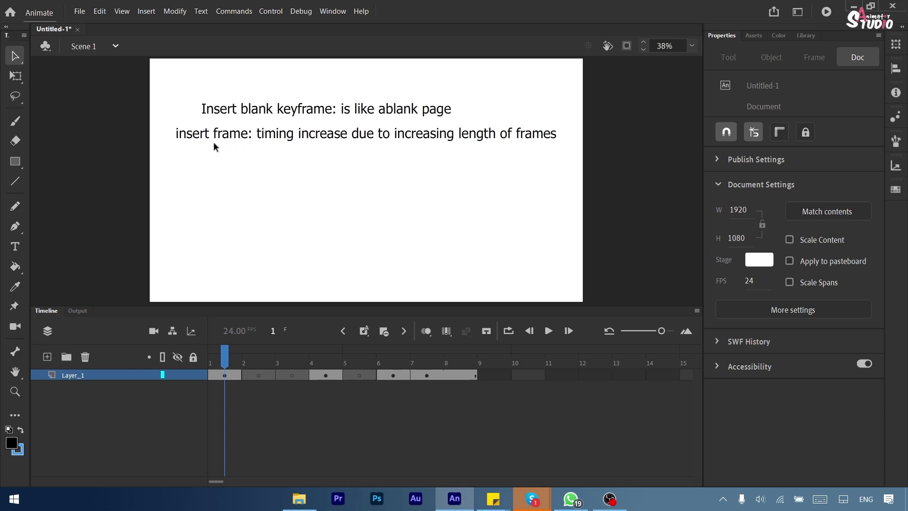
# Review the frame commands available for frame 7 of Layer_1, including Insert Keyframe
pyautogui.rightClick(428, 374)
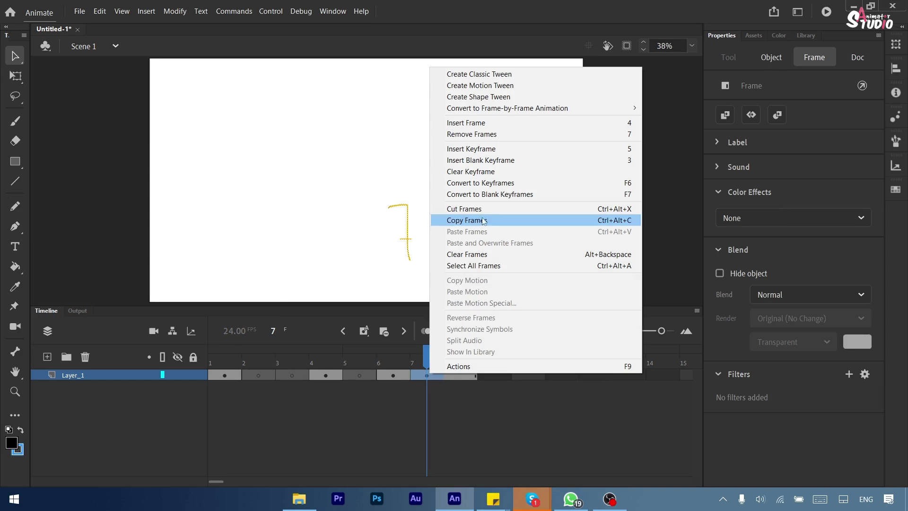
pyautogui.click(454, 152)
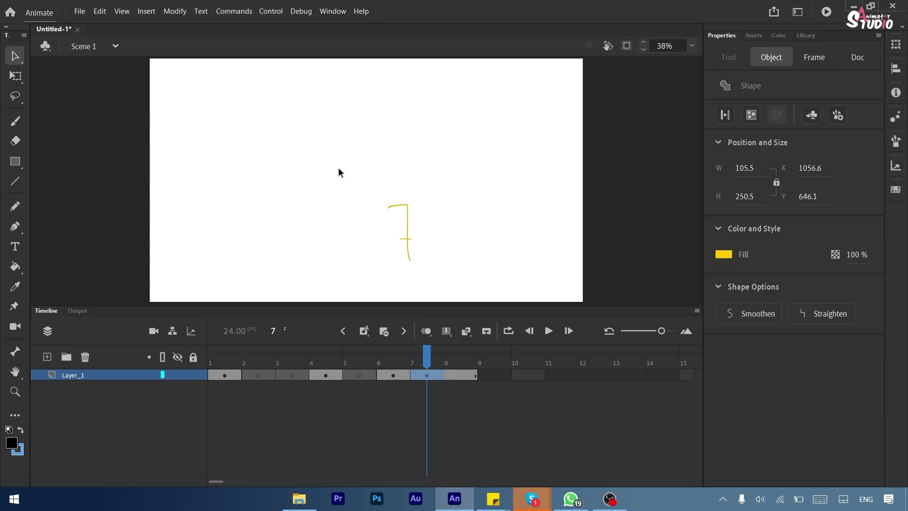
pyautogui.rightClick(426, 376)
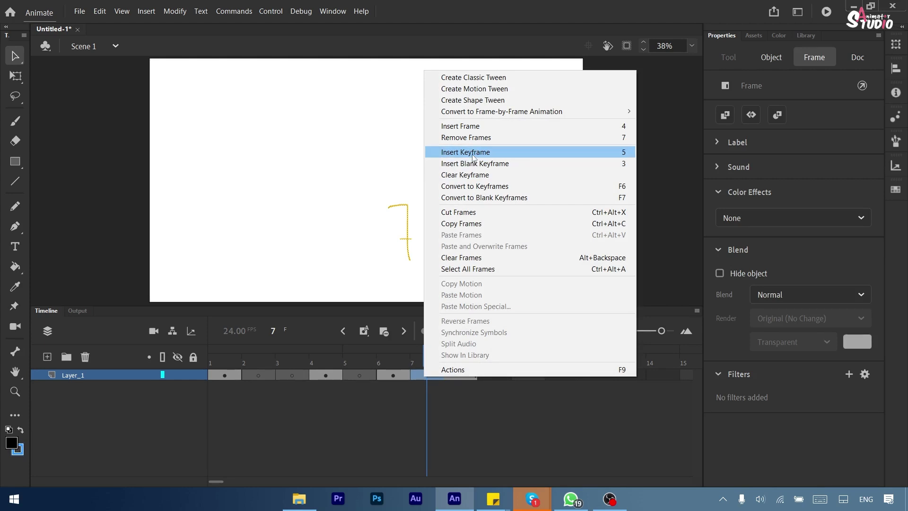
pyautogui.click(378, 157)
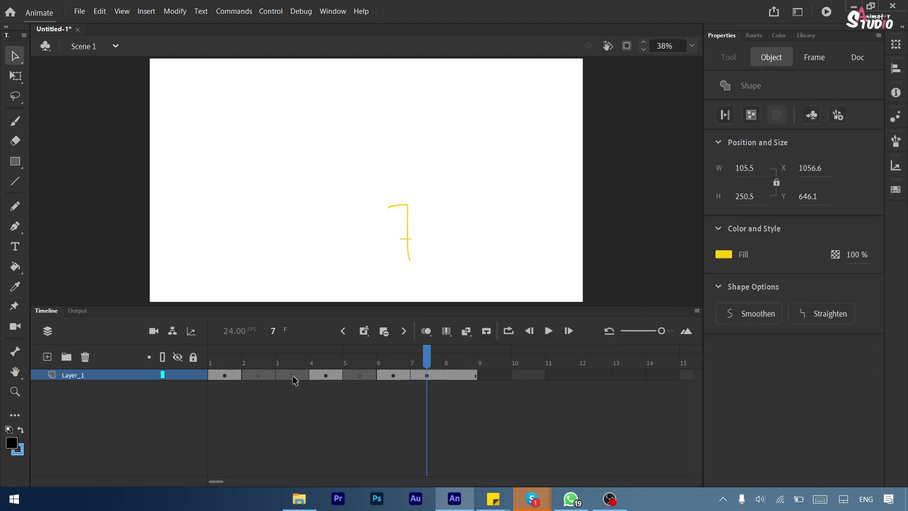
# Return to frame 1 and add a third static text line reading "insert keyframe:" below the other two
pyautogui.moveTo(425, 362); pyautogui.dragTo(169, 364)
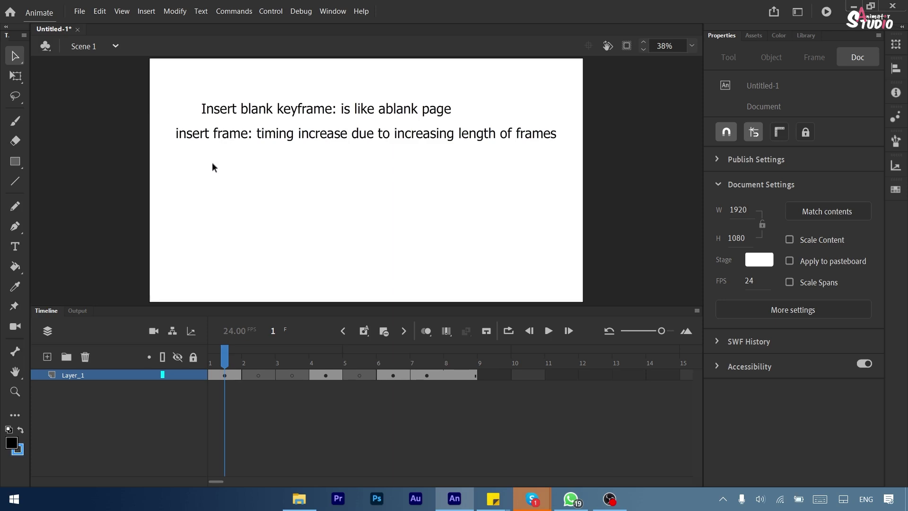
pyautogui.click(15, 246)
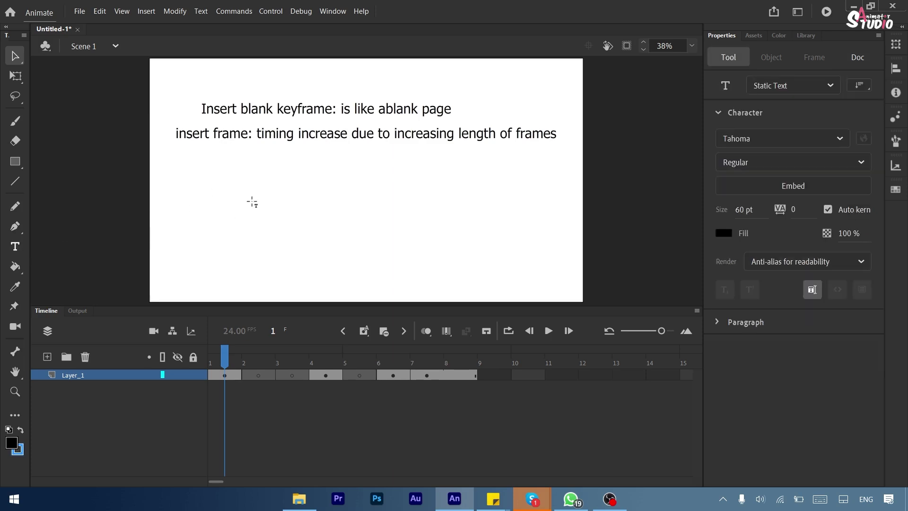
pyautogui.click(188, 172)
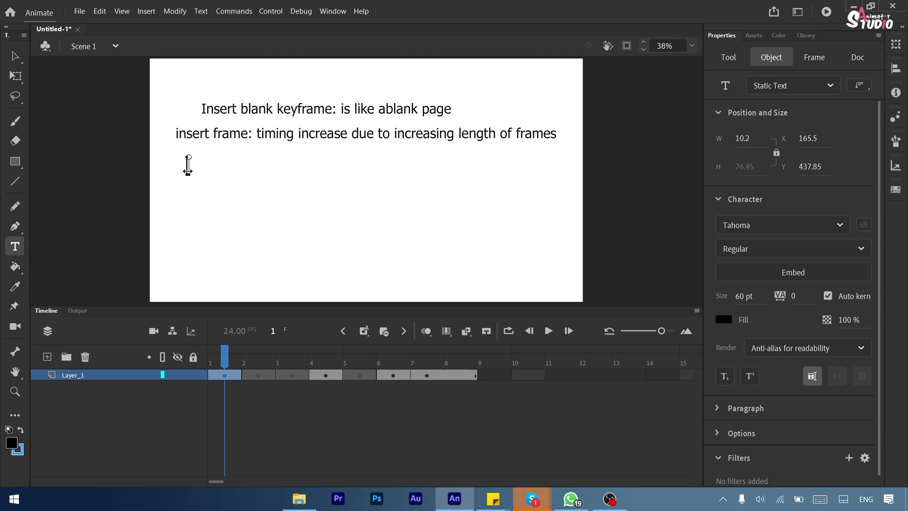
pyautogui.write('insert')
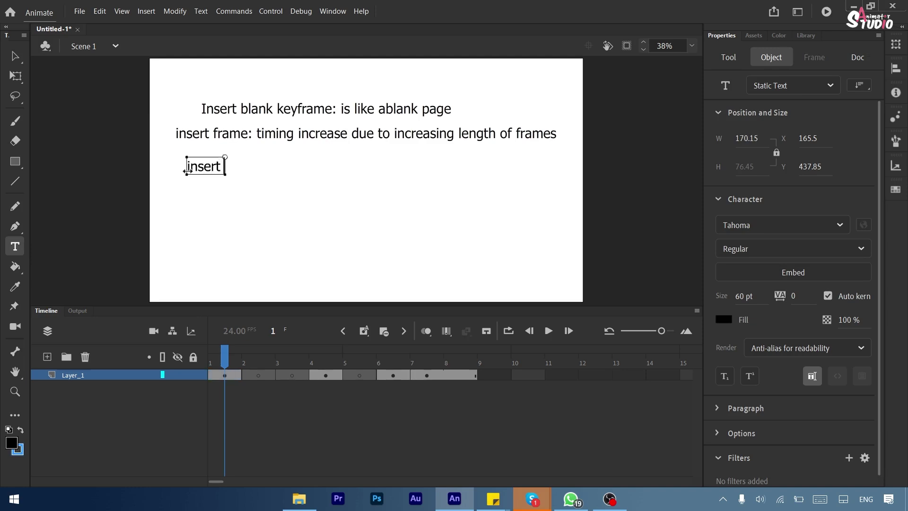
pyautogui.write(' keyfram')
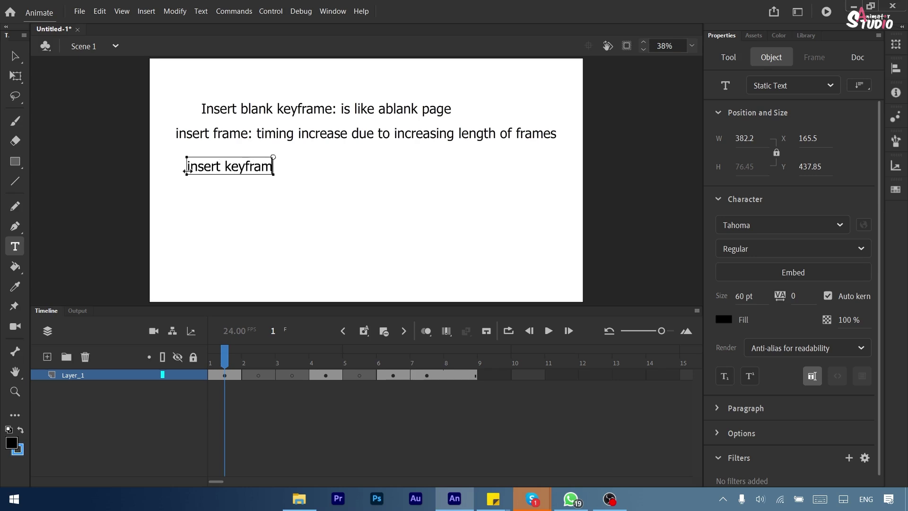
pyautogui.write('e:')
pyautogui.press('Escape')
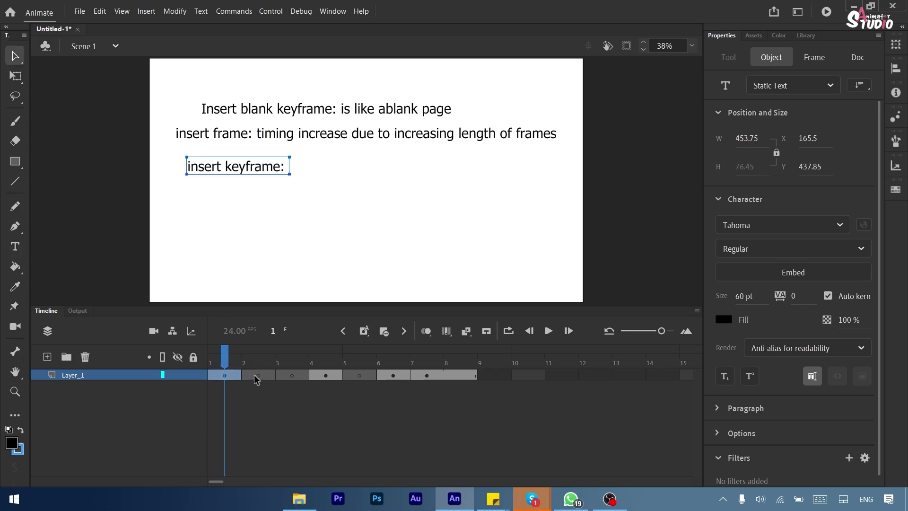
pyautogui.click(279, 424)
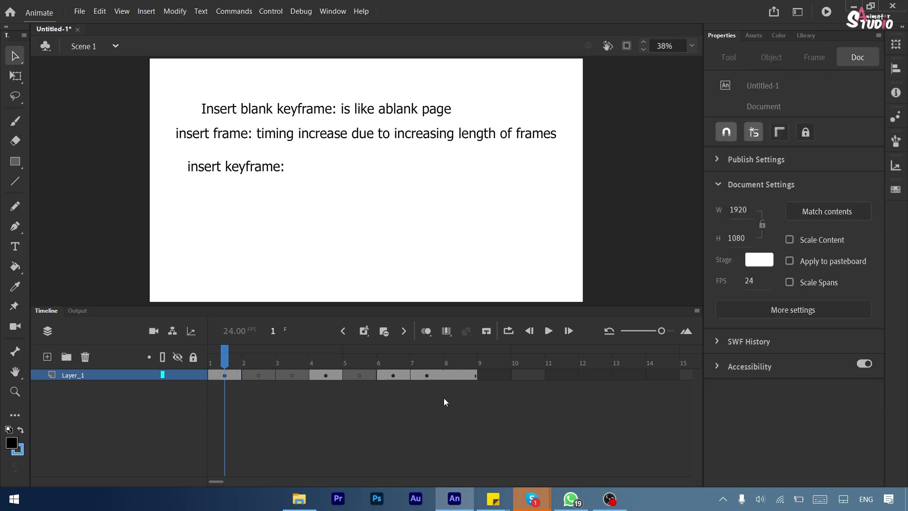
# Insert a keyframe at frame 8 of Layer_1 and move the playhead back to frame 7 to compare them
pyautogui.click(453, 375)
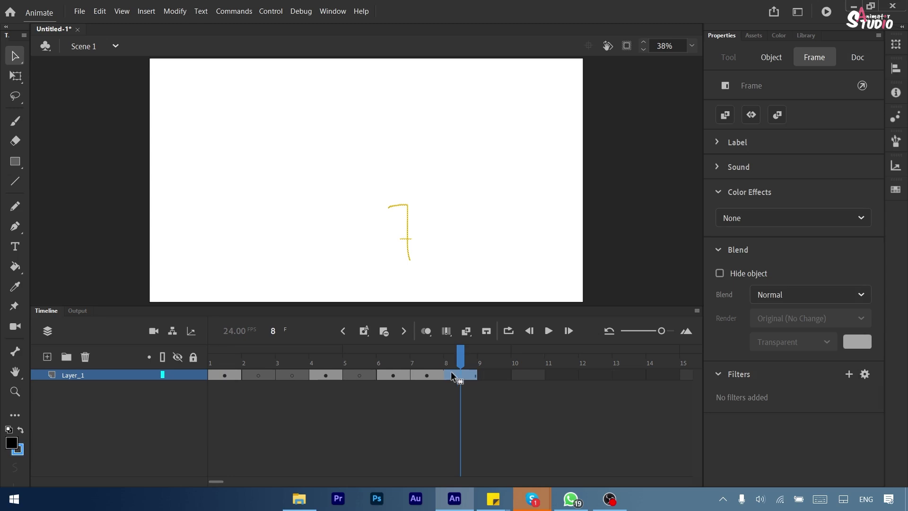
pyautogui.rightClick(452, 373)
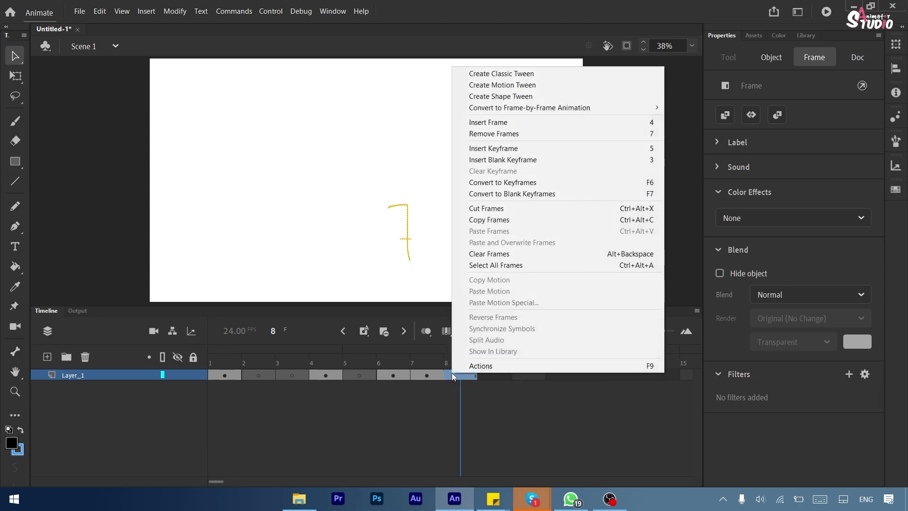
pyautogui.click(515, 149)
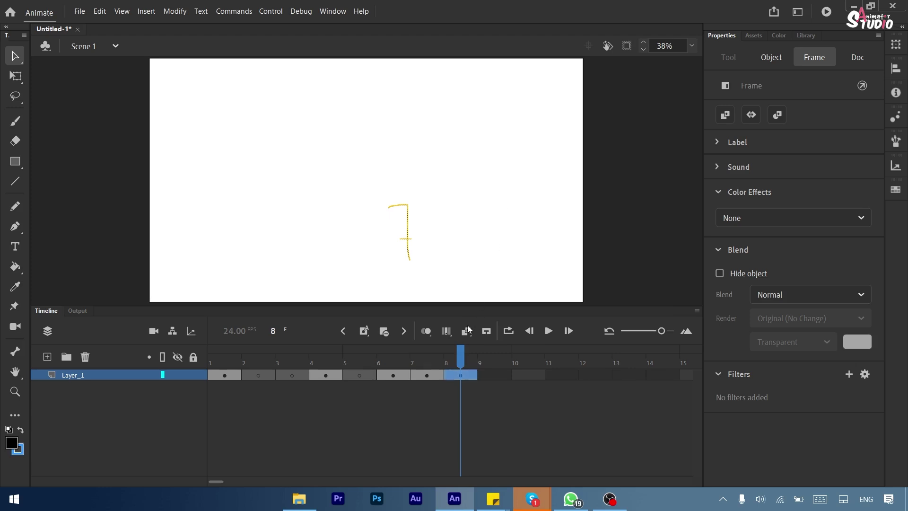
pyautogui.moveTo(463, 363); pyautogui.dragTo(445, 366)
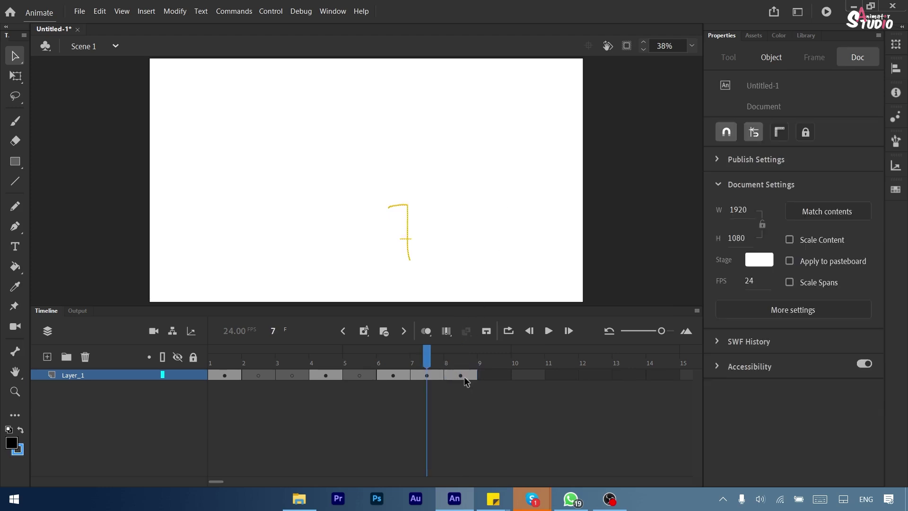
# Compare frame 8 with frame 1 and remove frames 2 through 8 from Layer_1
pyautogui.click(466, 376)
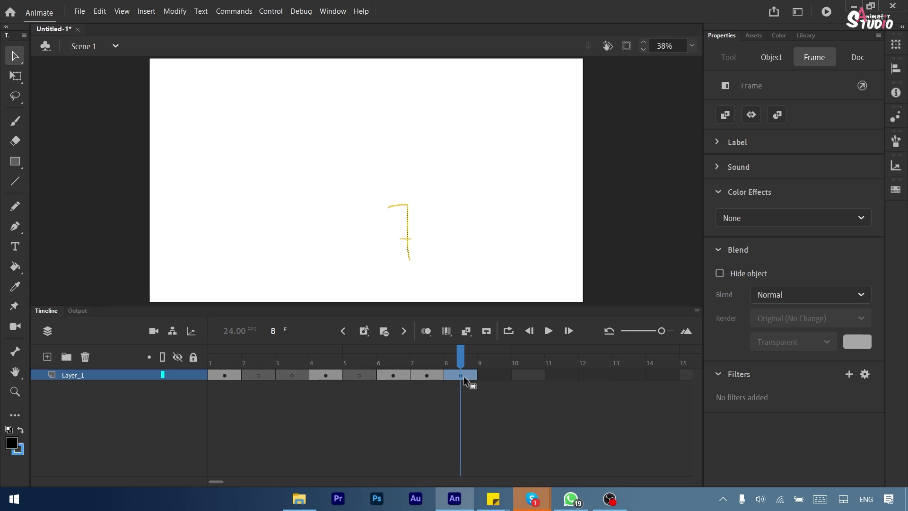
pyautogui.click(223, 361)
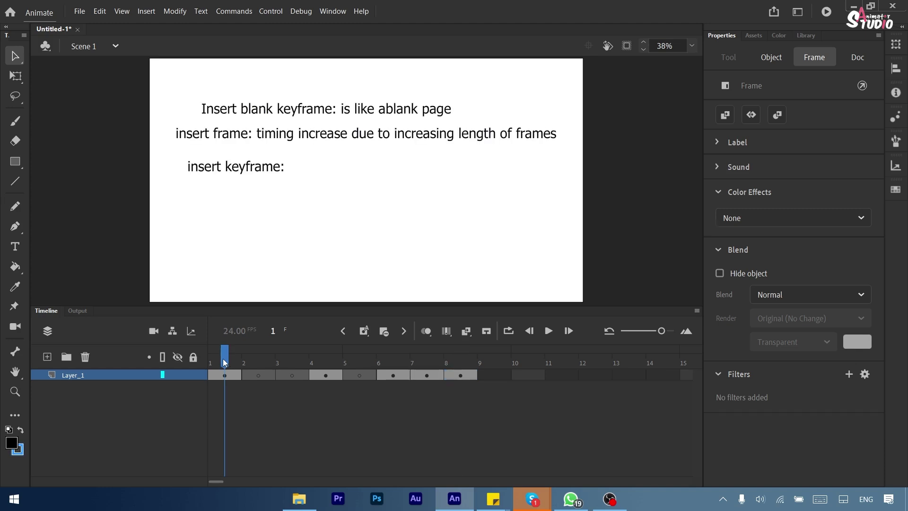
pyautogui.click(460, 365)
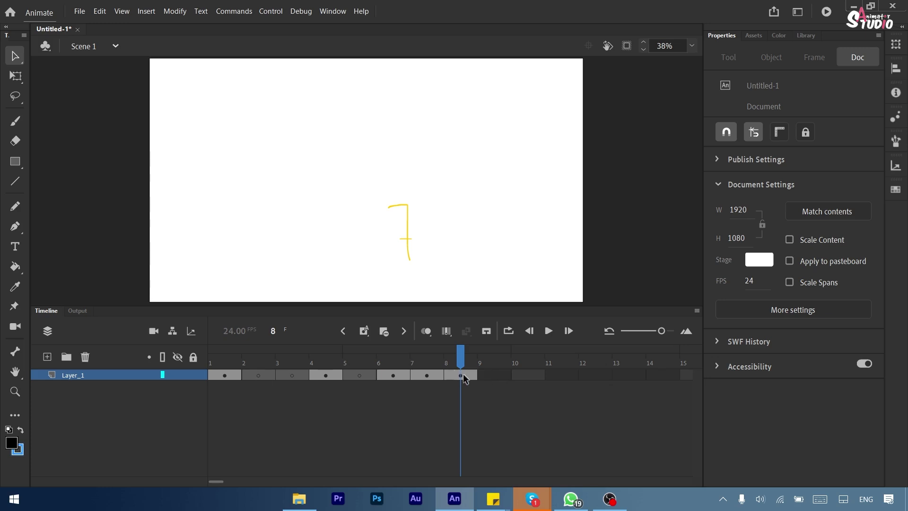
pyautogui.moveTo(467, 377); pyautogui.dragTo(265, 370)
pyautogui.rightClick(265, 370)
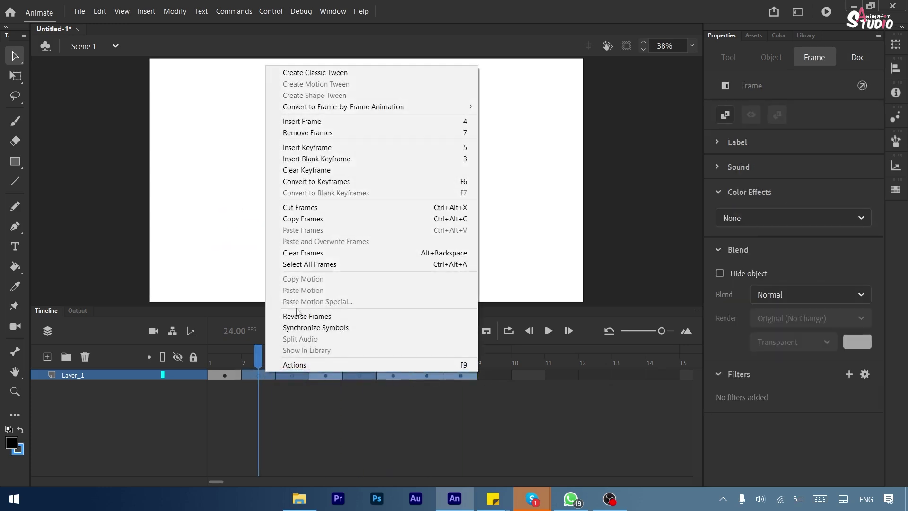
pyautogui.click(353, 133)
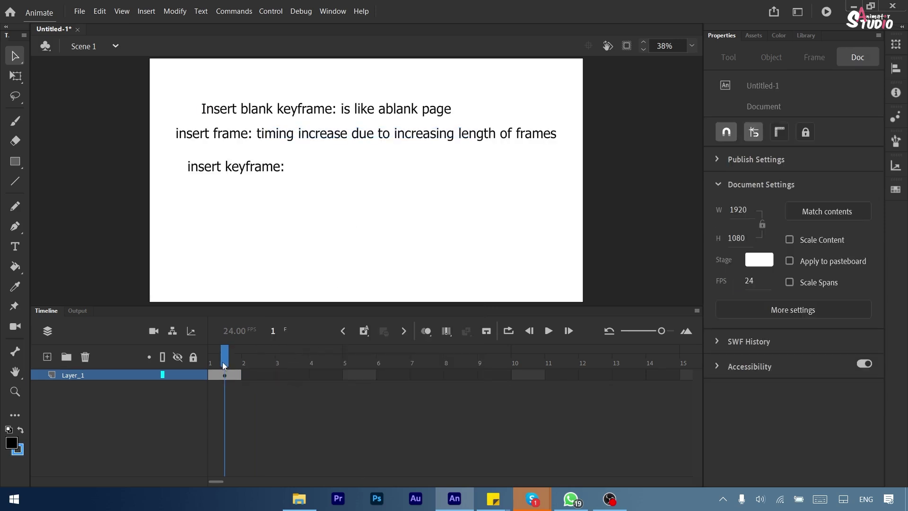
# Add a new layer above Layer_1, extend both layers with frames up to frame 10, and return to frame 1
pyautogui.click(47, 357)
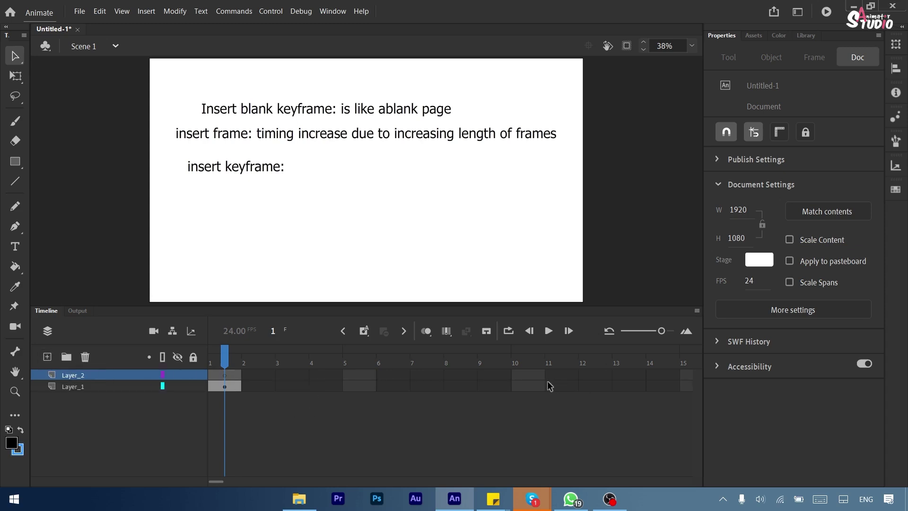
pyautogui.moveTo(529, 375); pyautogui.dragTo(527, 386)
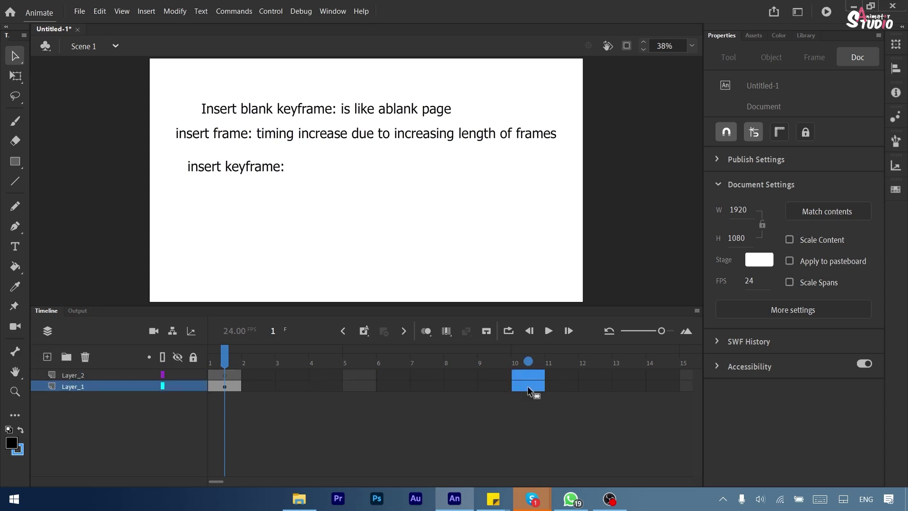
pyautogui.press('F5')
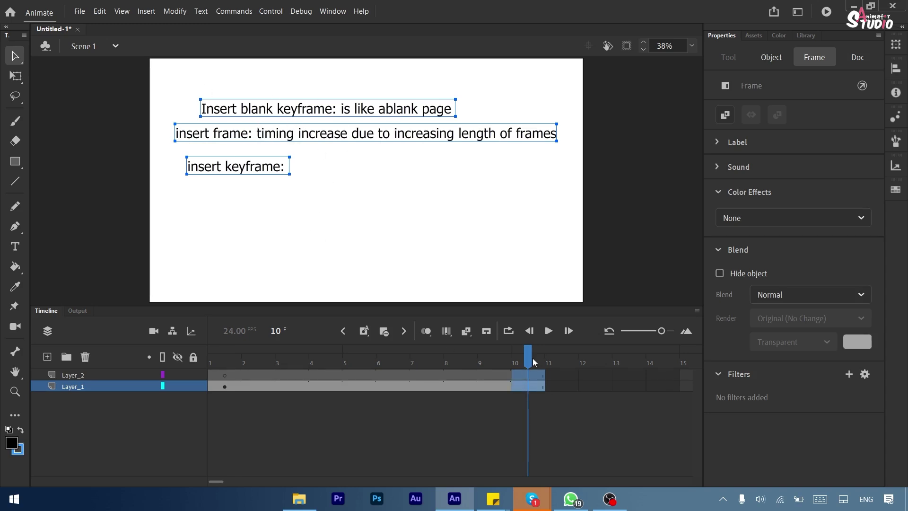
pyautogui.moveTo(533, 362); pyautogui.dragTo(214, 365)
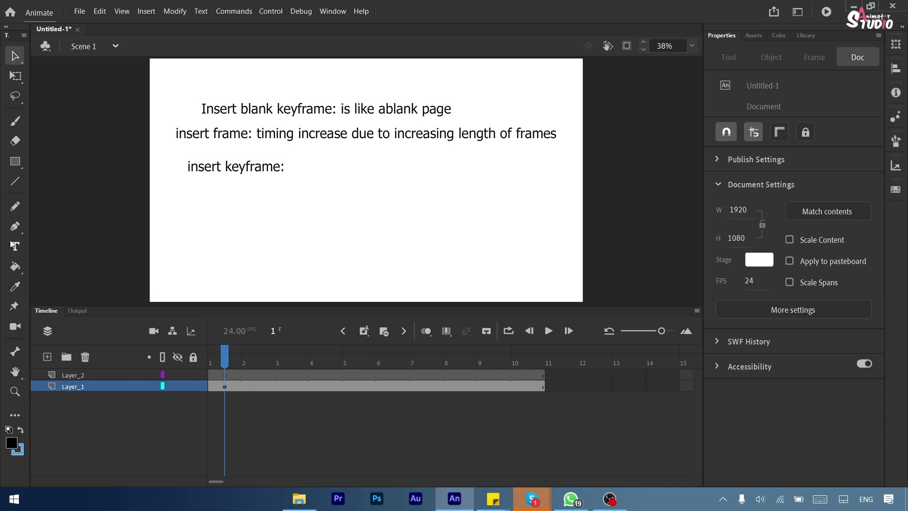
# Activate the Oval Tool and set it to a black #000000 stroke with no fill
pyautogui.click(16, 166)
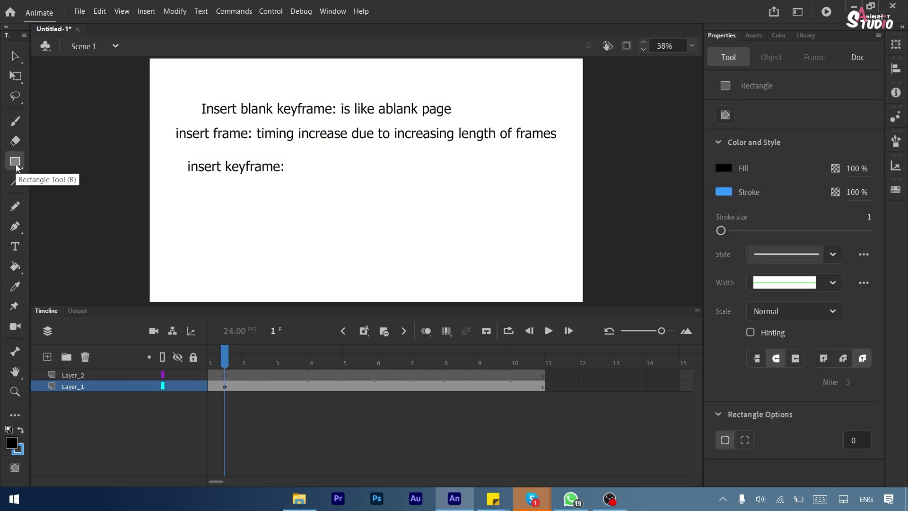
pyautogui.click(26, 168)
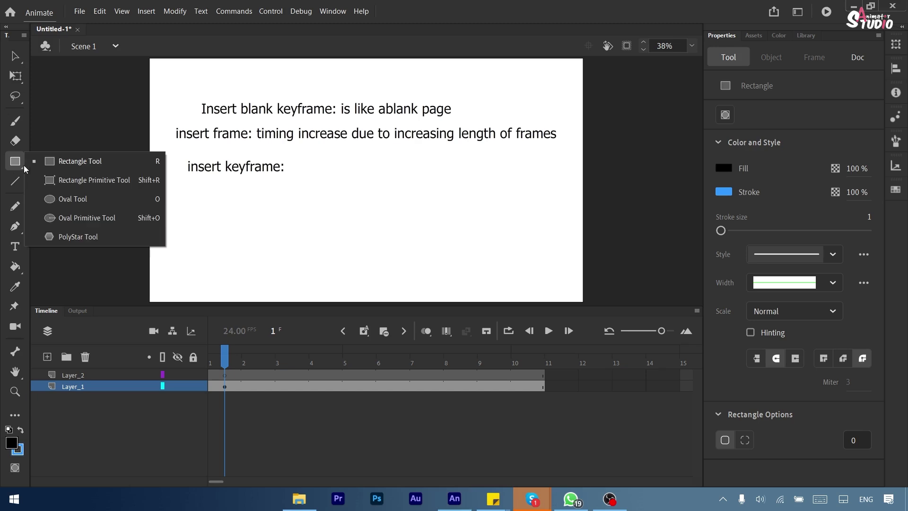
pyautogui.press('Escape')
pyautogui.press('o')
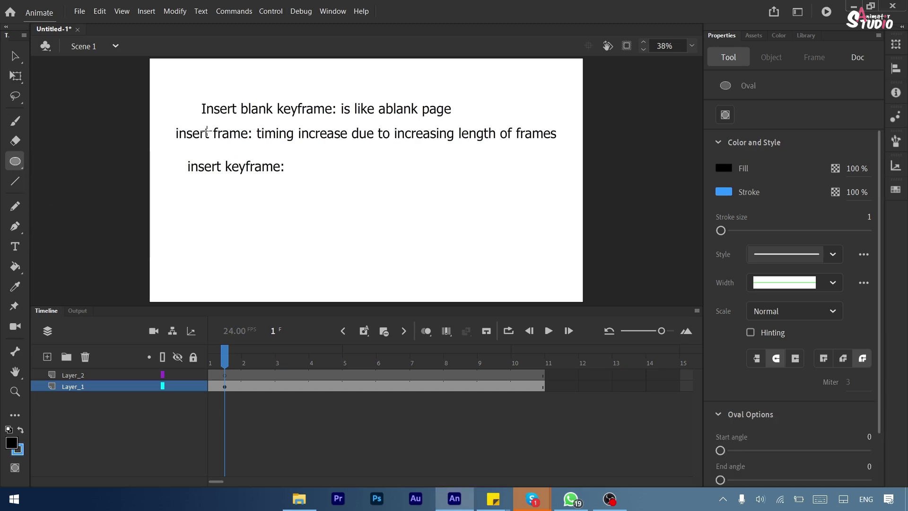
pyautogui.click(732, 192)
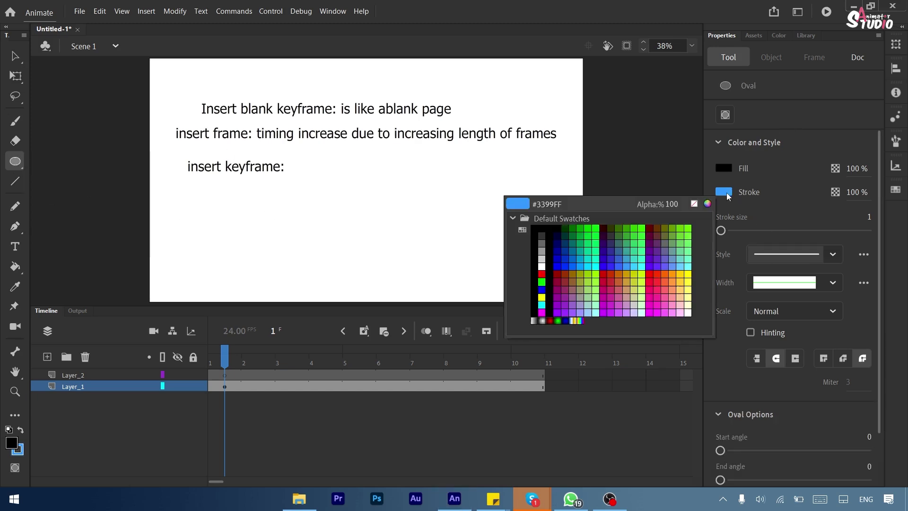
pyautogui.click(692, 205)
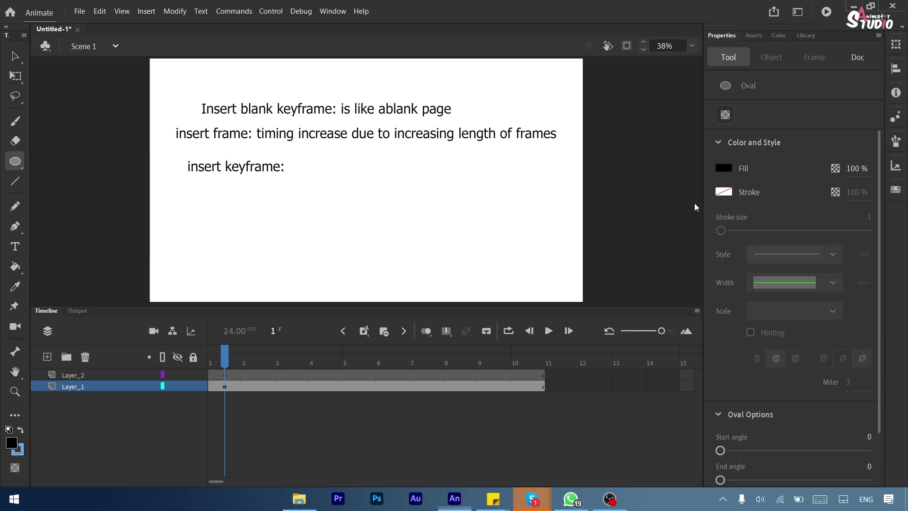
pyautogui.click(728, 197)
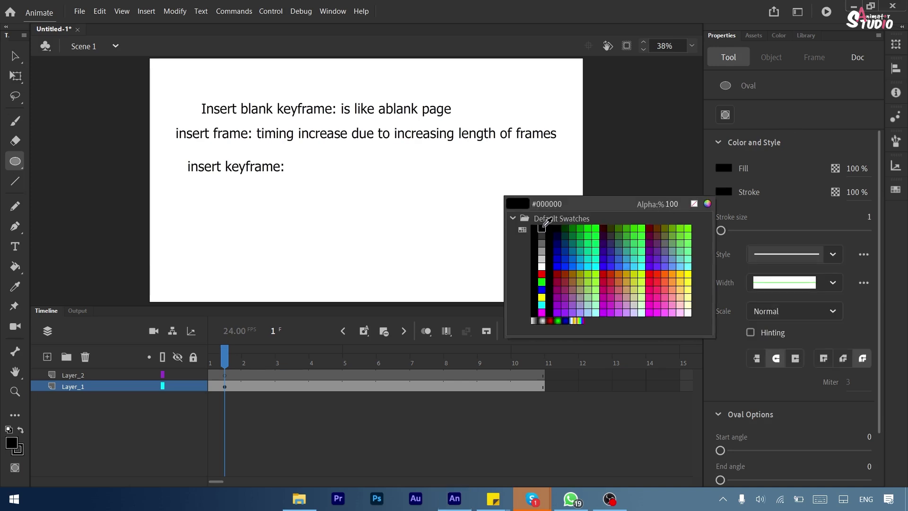
pyautogui.click(543, 227)
pyautogui.click(724, 169)
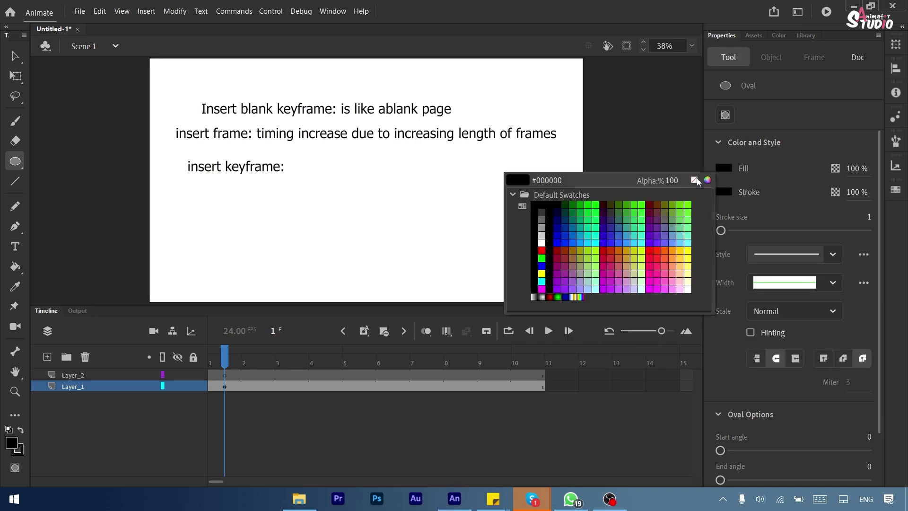
pyautogui.click(695, 180)
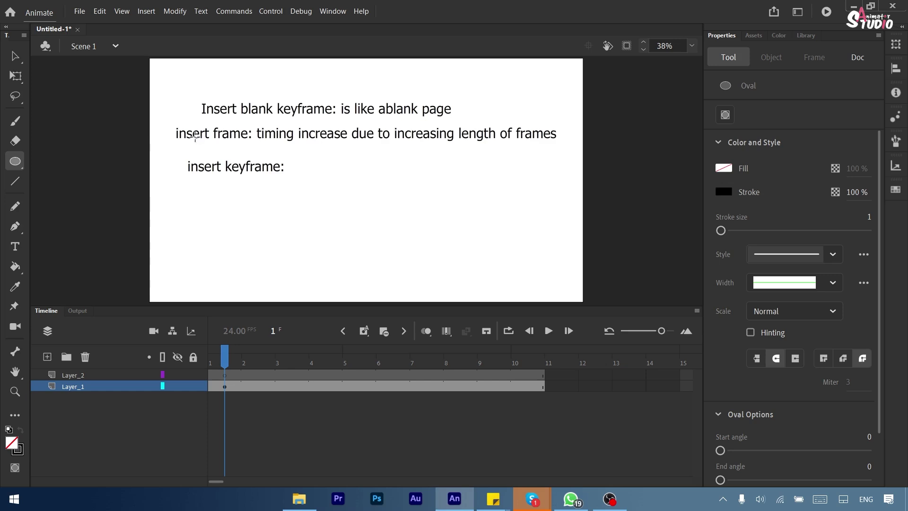
pyautogui.moveTo(195, 137); pyautogui.dragTo(236, 179)
pyautogui.moveTo(300, 194); pyautogui.dragTo(340, 240)
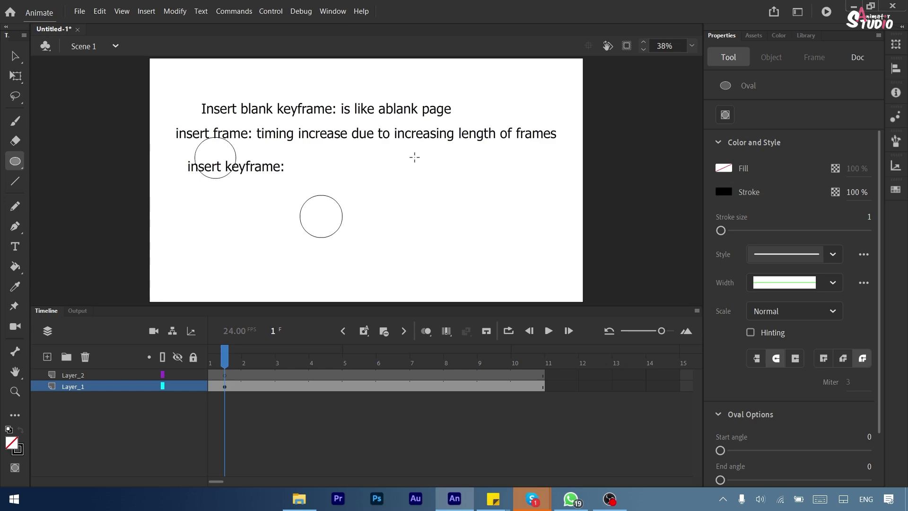
pyautogui.hotkey('ctrl', 'z')
pyautogui.hotkey('ctrl', 'z')
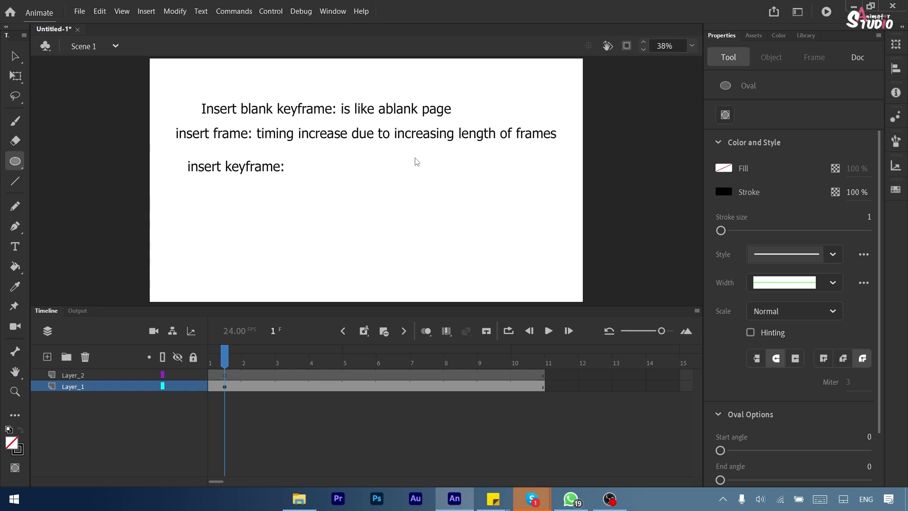
# Draw four outlined ovals of different sizes on Layer_2, spread across the stage around and below the "insert keyframe:" line
pyautogui.click(106, 376)
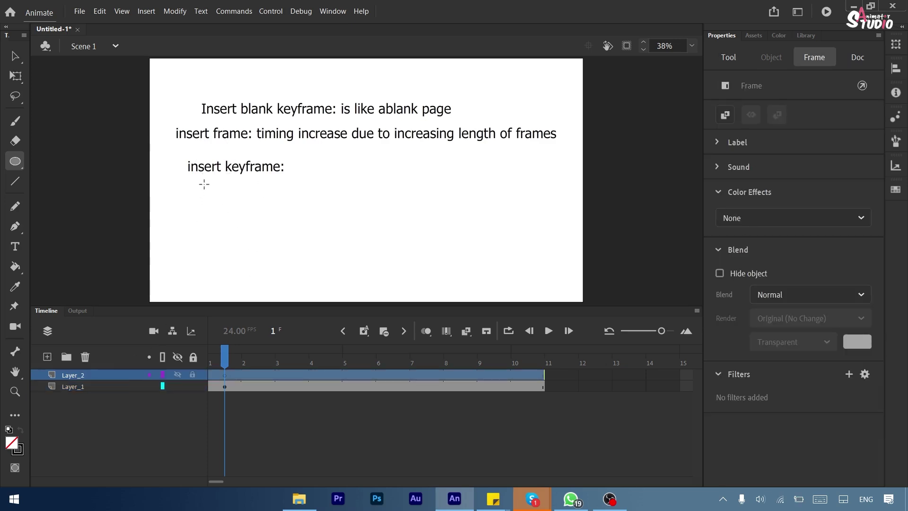
pyautogui.moveTo(202, 209); pyautogui.dragTo(241, 252)
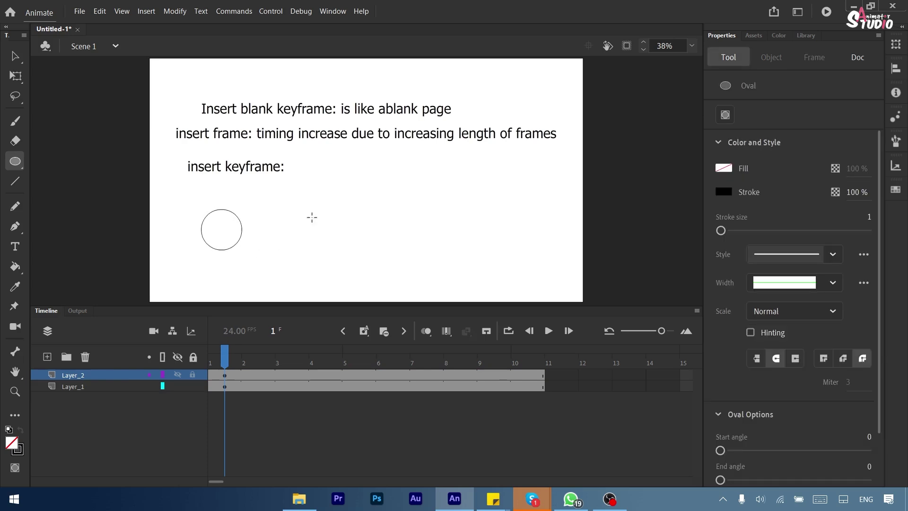
pyautogui.moveTo(307, 191); pyautogui.dragTo(332, 216)
pyautogui.moveTo(420, 216); pyautogui.dragTo(450, 250)
pyautogui.moveTo(466, 158); pyautogui.dragTo(512, 217)
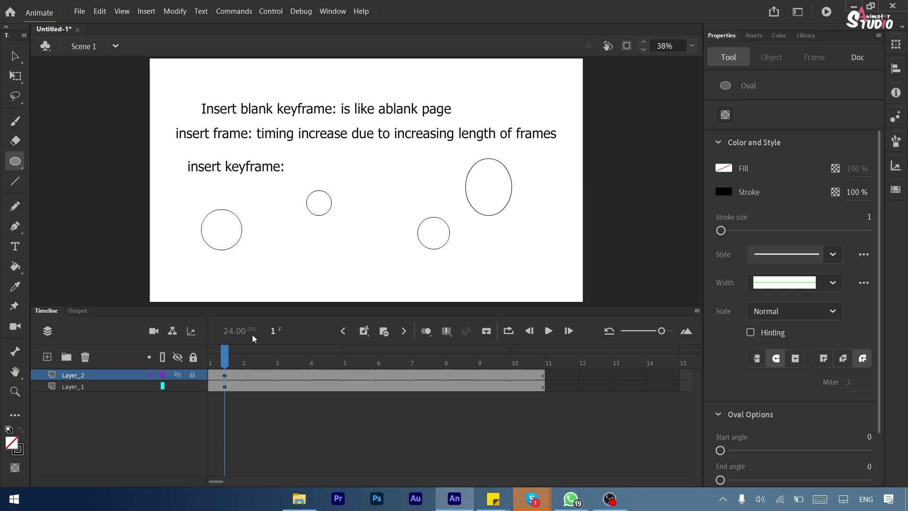
# Rename Layer_2 as "bubbles"
pyautogui.click(225, 356)
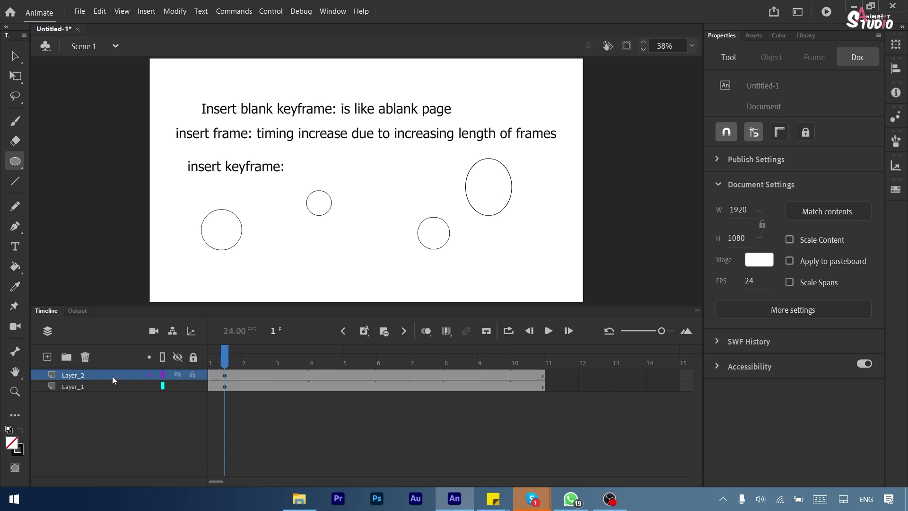
pyautogui.click(86, 376)
pyautogui.doubleClick(86, 378)
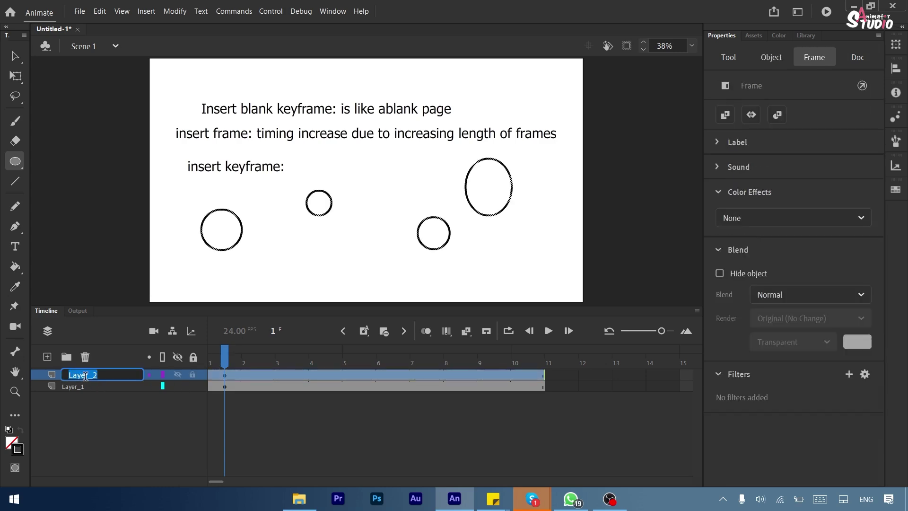
pyautogui.write('bubbles')
pyautogui.press('Return')
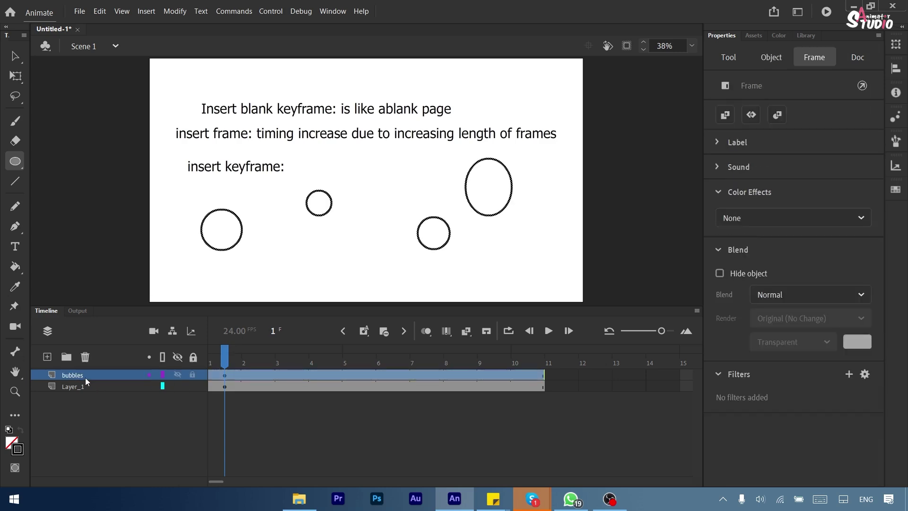
# Rename Layer_1 as "instructions" and lock it
pyautogui.doubleClick(86, 384)
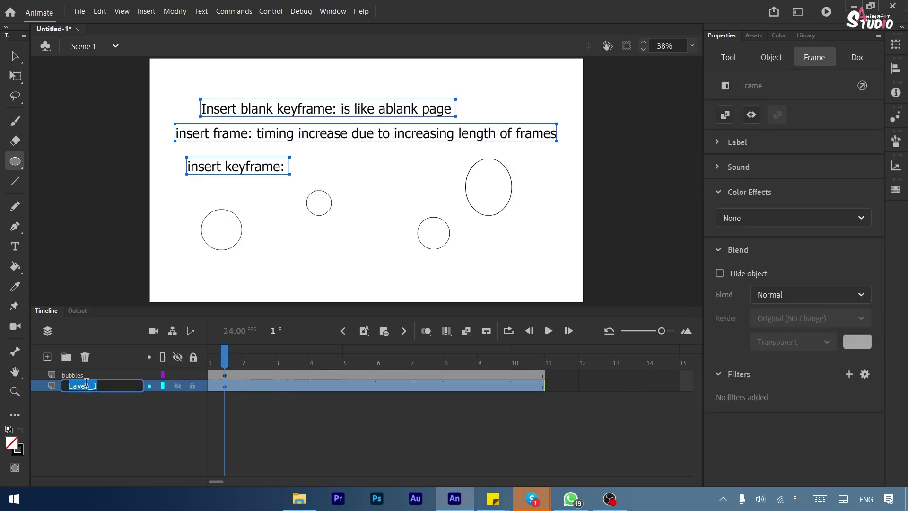
pyautogui.write('instructions')
pyautogui.press('Return')
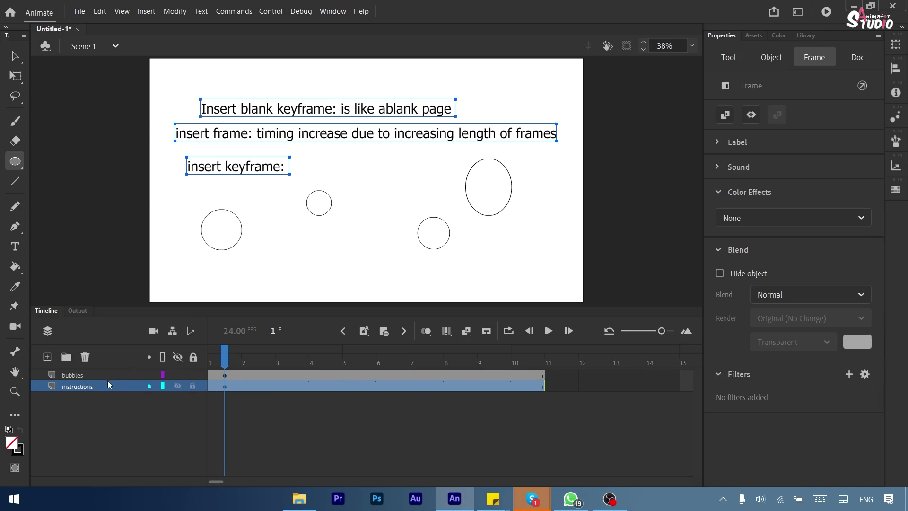
pyautogui.click(193, 387)
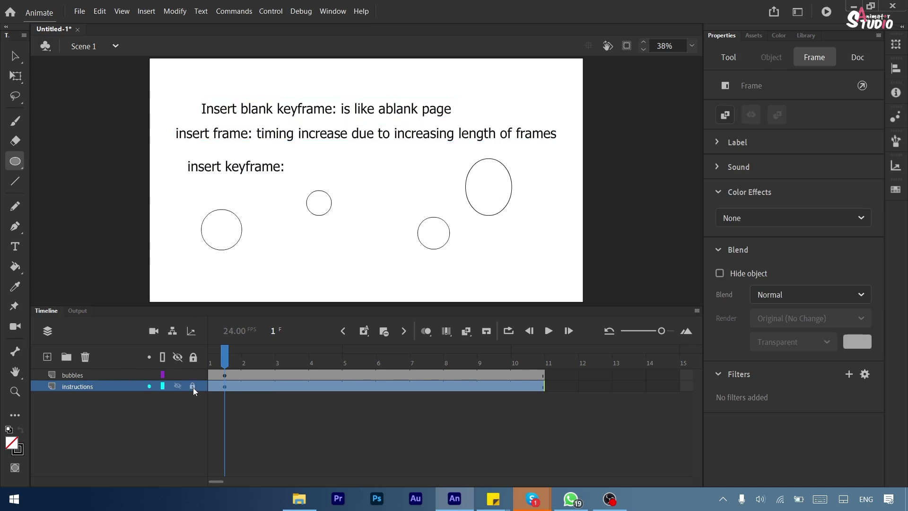
# Scrub the playhead from frame 1 to frame 10 to review the bubbles layer over time
pyautogui.click(98, 374)
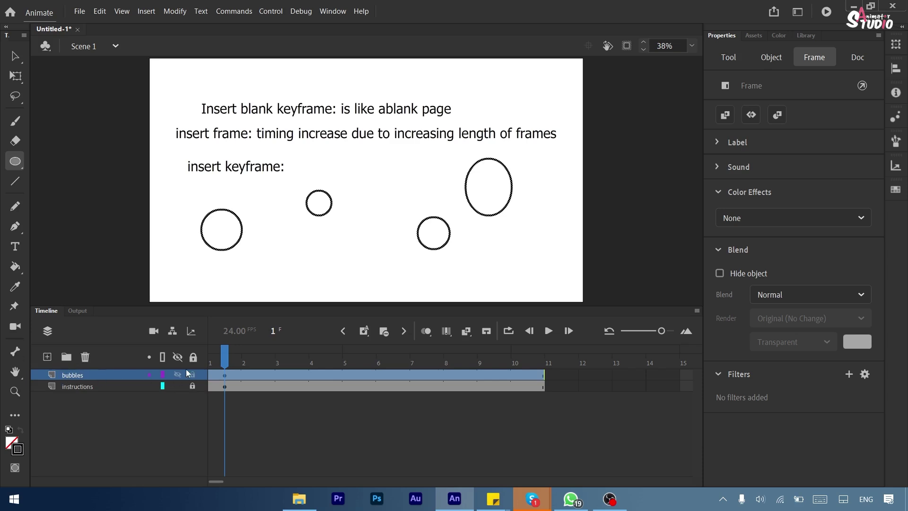
pyautogui.click(226, 359)
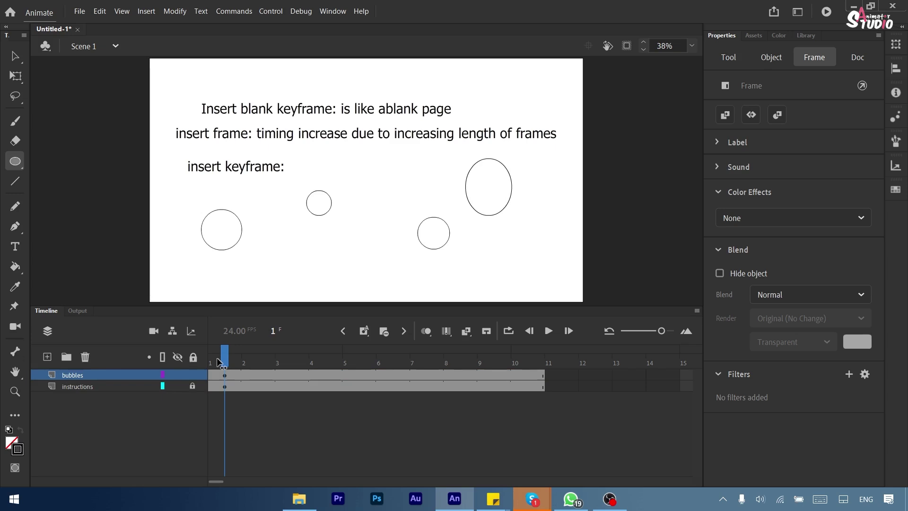
pyautogui.moveTo(223, 362); pyautogui.dragTo(512, 376)
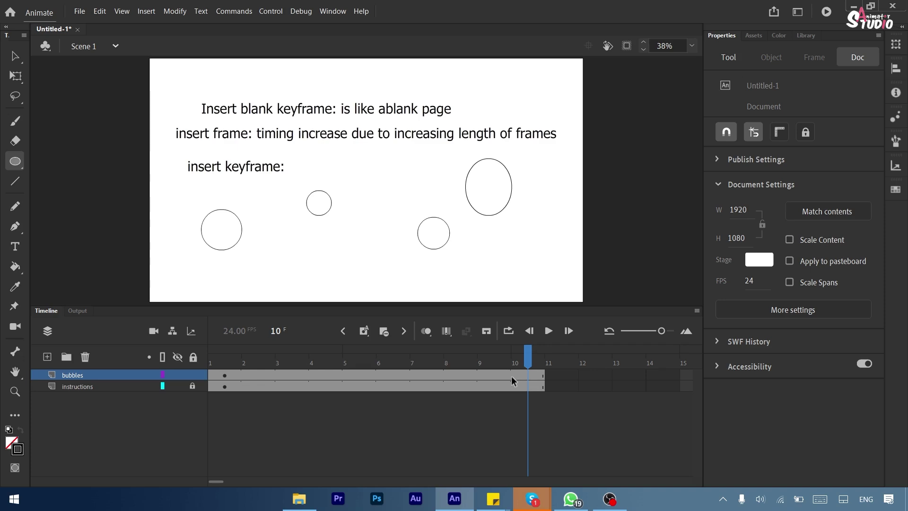
# Nudge all the ovals slightly upward on a new keyframe at frame 2 of the bubbles layer and turn on Onion Skin
pyautogui.click(251, 376)
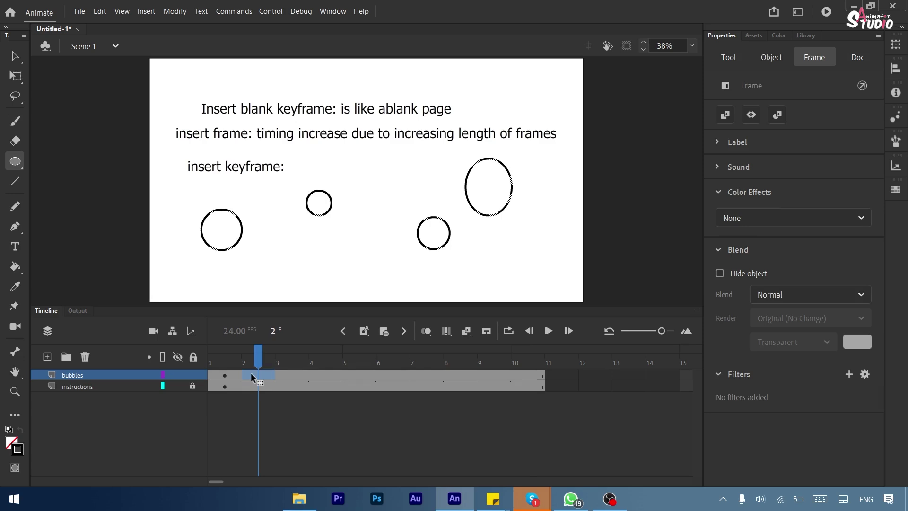
pyautogui.press('F6')
pyautogui.press('Up')
pyautogui.press('Up')
pyautogui.press('Up')
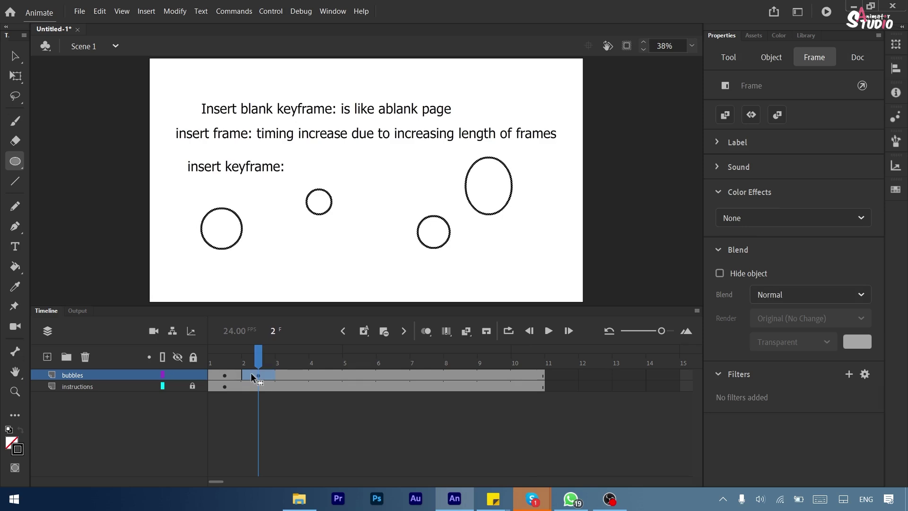
pyautogui.click(386, 446)
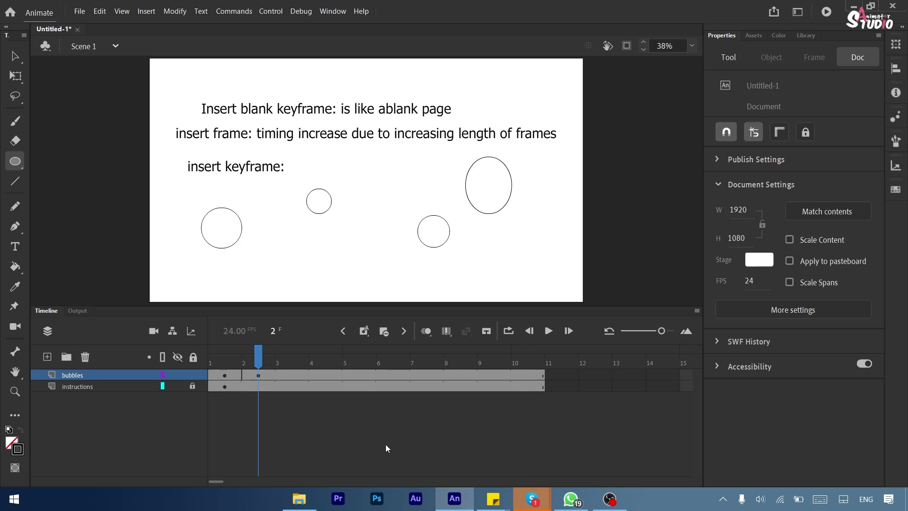
pyautogui.click(426, 333)
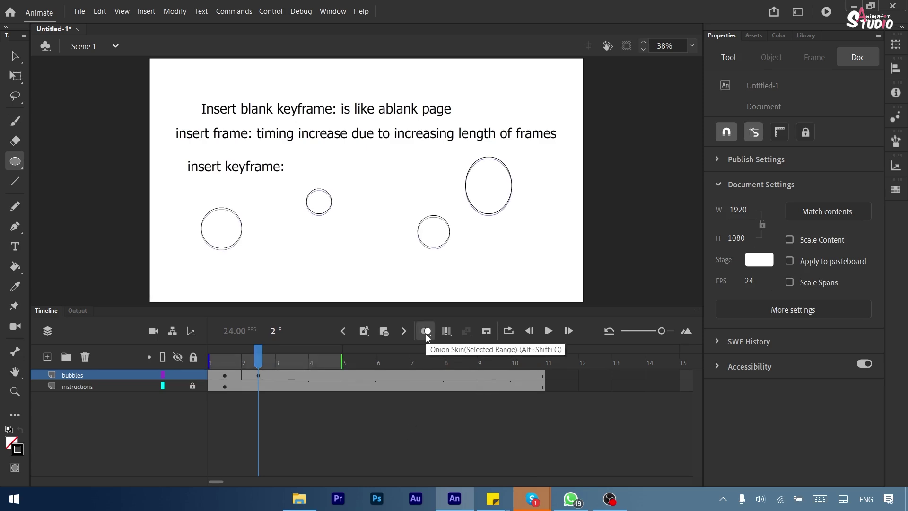
# Nudge all the ovals further upward on the frame 2 keyframe of the bubbles layer and deselect them
pyautogui.click(258, 374)
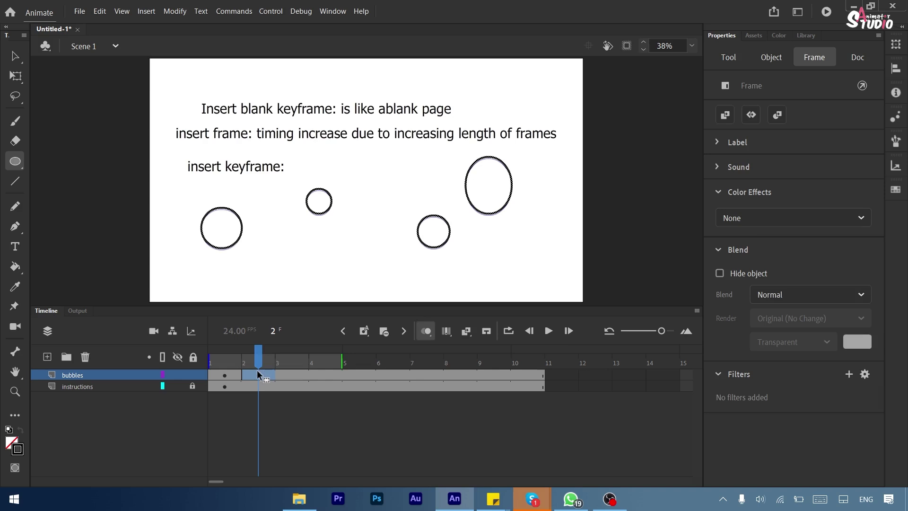
pyautogui.click(373, 452)
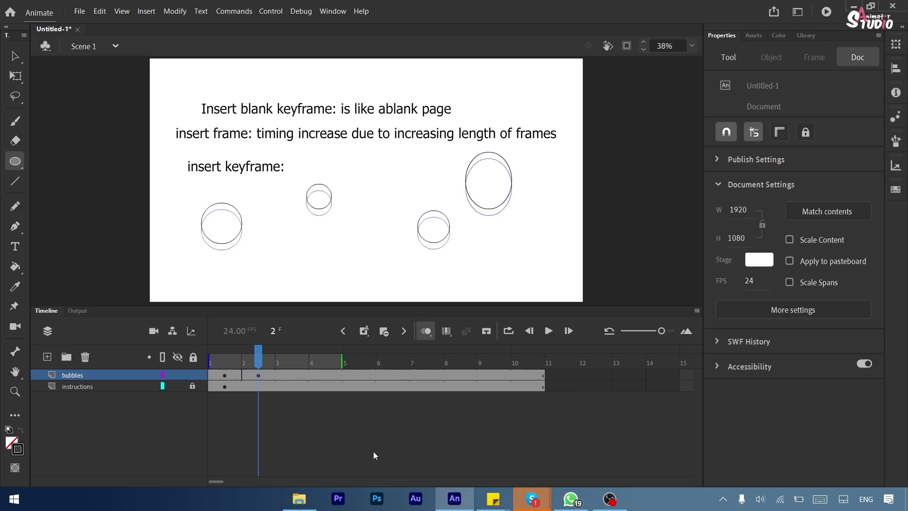
# Review the "Questions related to Issues Faced" list in Sticky Notes, moving the note off the drawing, and return to Animate
pyautogui.moveTo(494, 499)
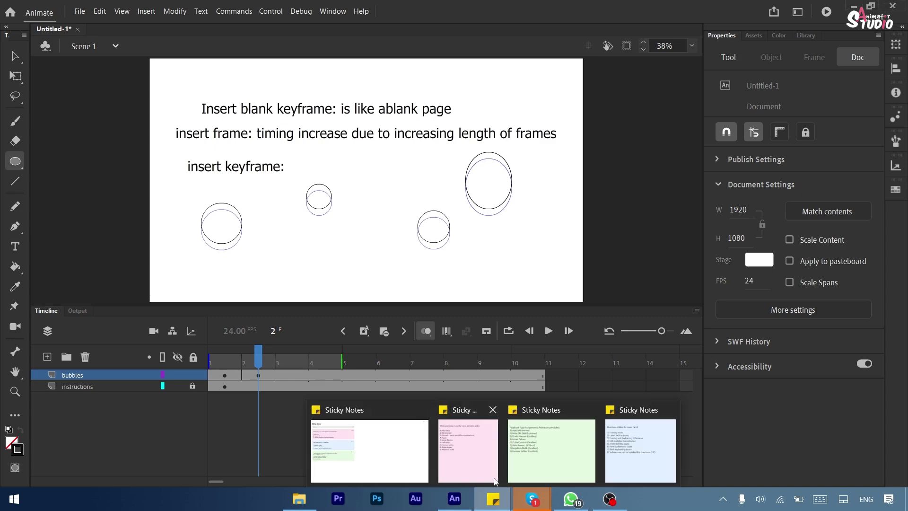
pyautogui.moveTo(580, 458)
pyautogui.click(623, 457)
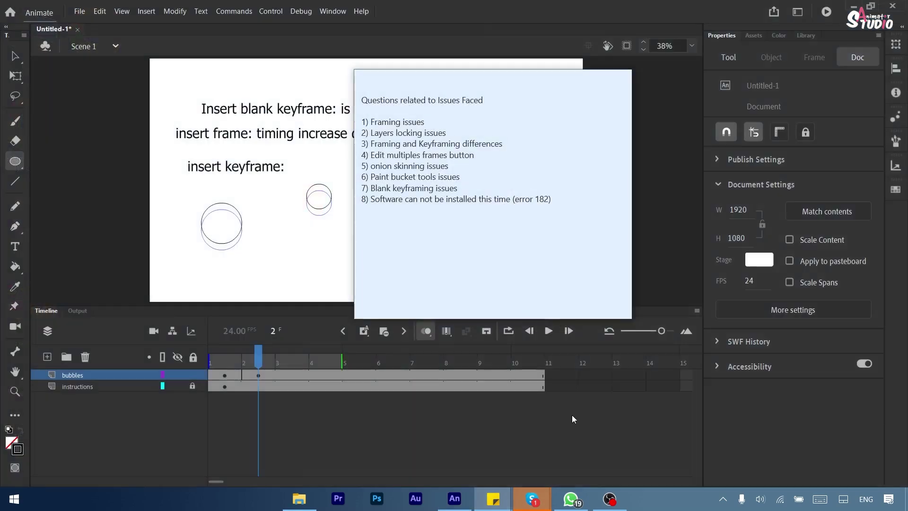
pyautogui.moveTo(517, 80); pyautogui.dragTo(779, 217)
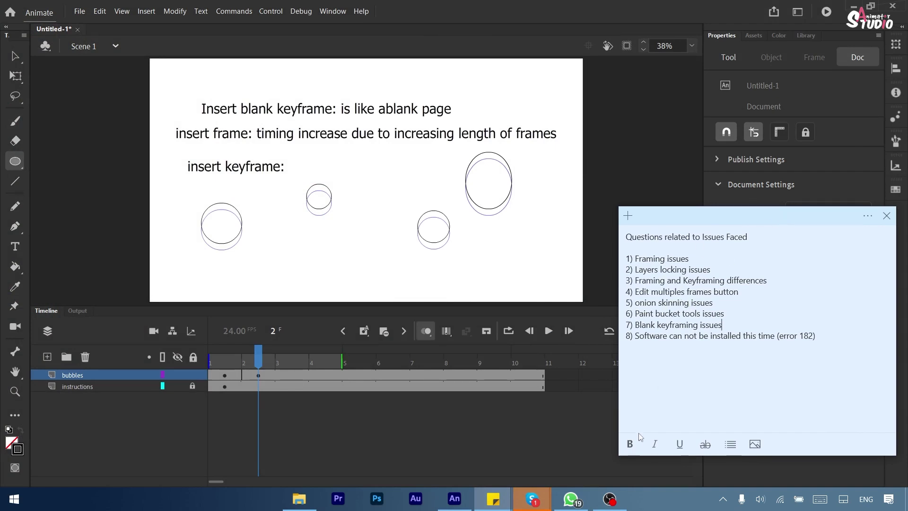
pyautogui.click(455, 498)
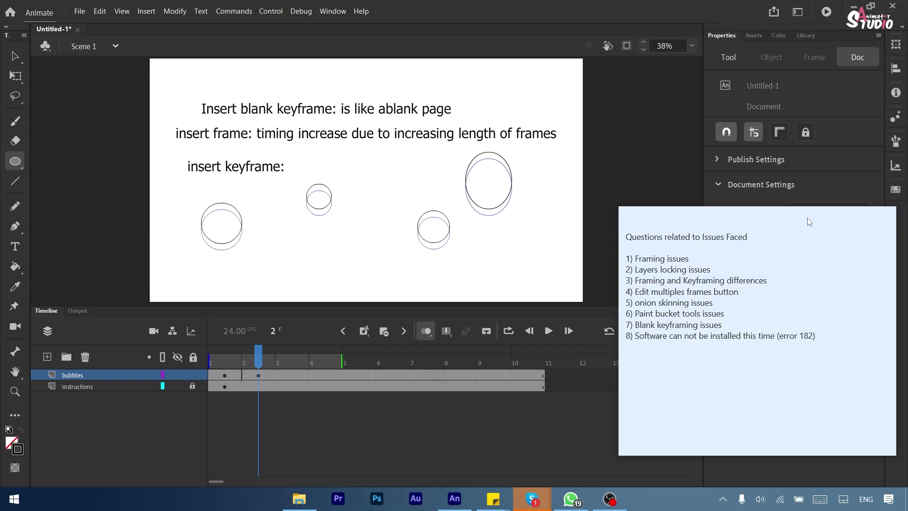
pyautogui.moveTo(534, 504)
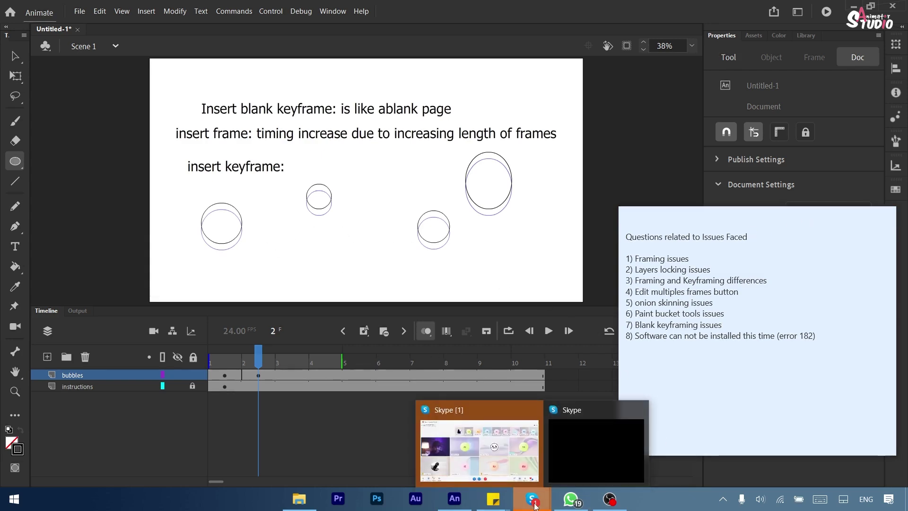
pyautogui.click(466, 11)
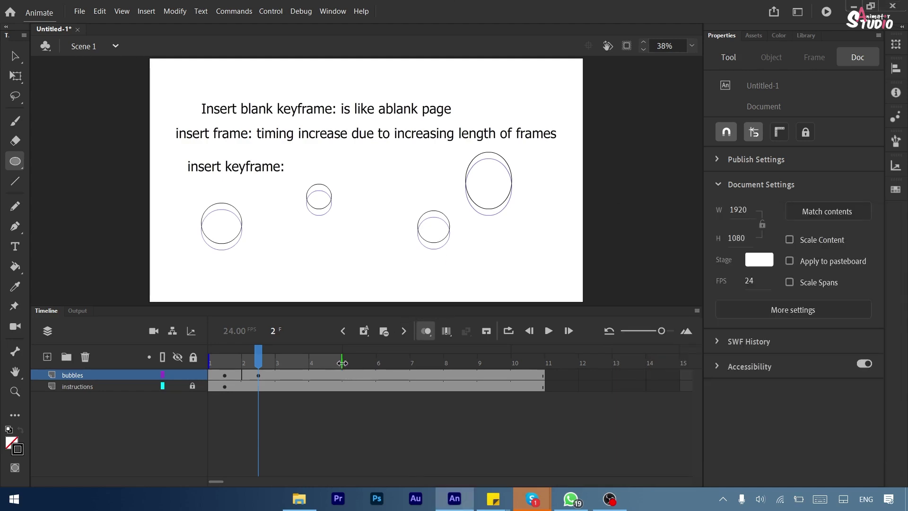
# Launch the Windows Magnifier and enlarge the screen to 200% around the timeline
pyautogui.click(14, 499)
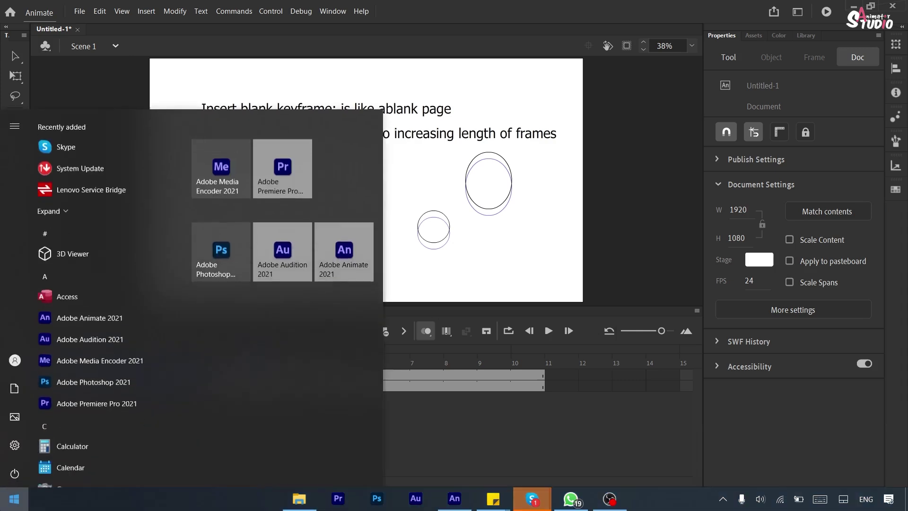
pyautogui.click(14, 499)
pyautogui.write('mag')
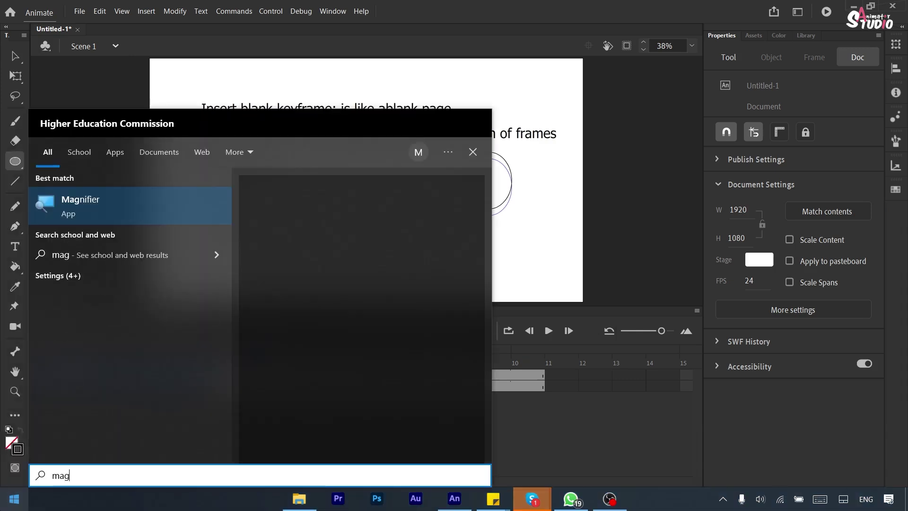
pyautogui.click(101, 209)
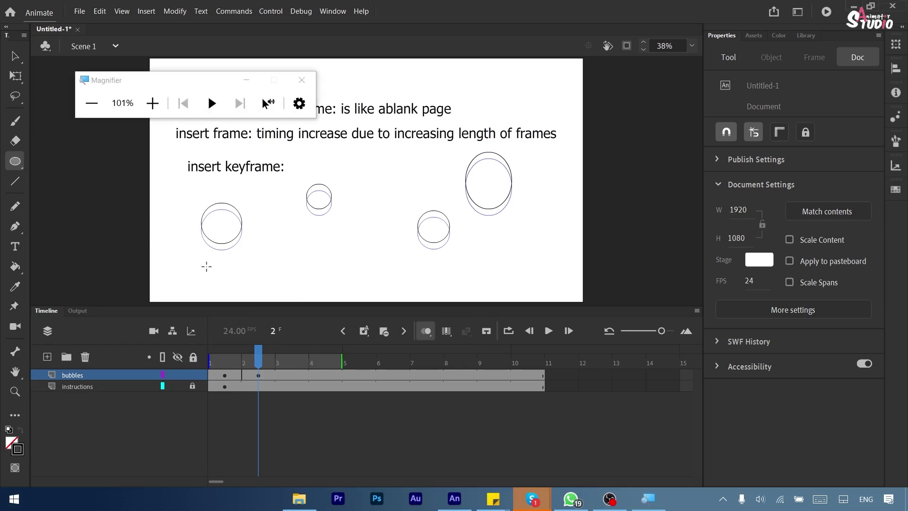
pyautogui.press('super+plus')
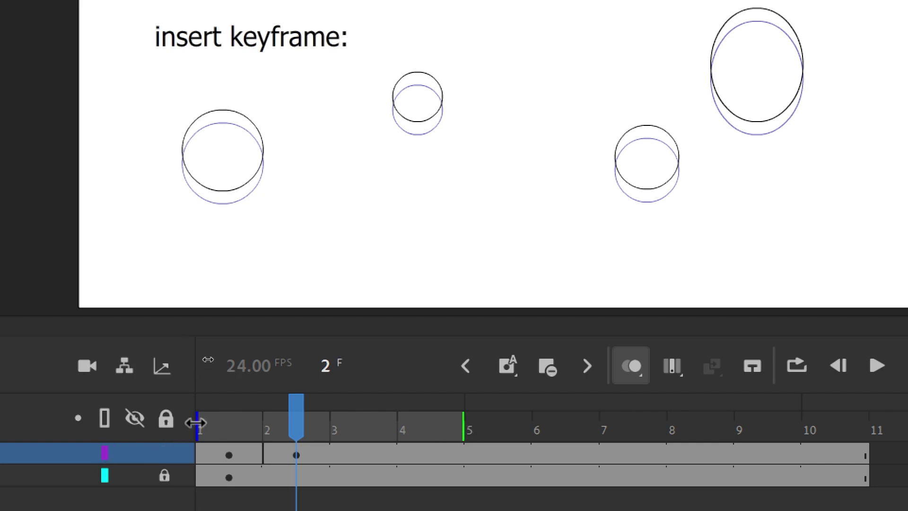
# Adjust the onion skin range with the playhead at frames 2 and 3, finishing on frame 2 with the range covering frames 1 to 3
pyautogui.moveTo(195, 422); pyautogui.dragTo(266, 425)
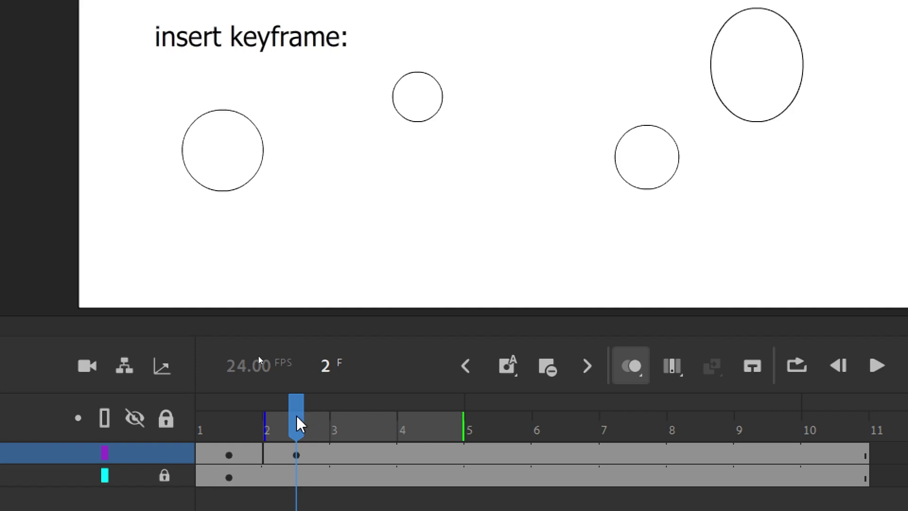
pyautogui.click(356, 416)
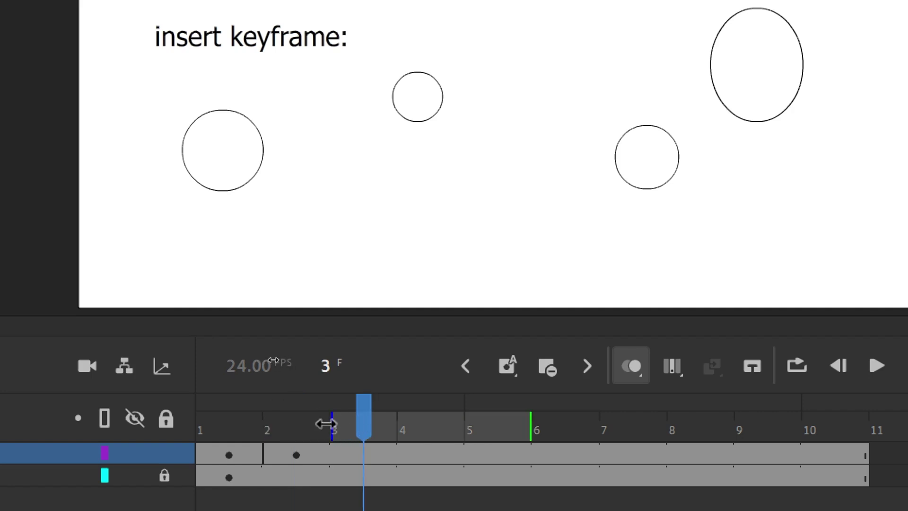
pyautogui.moveTo(330, 423); pyautogui.dragTo(290, 424)
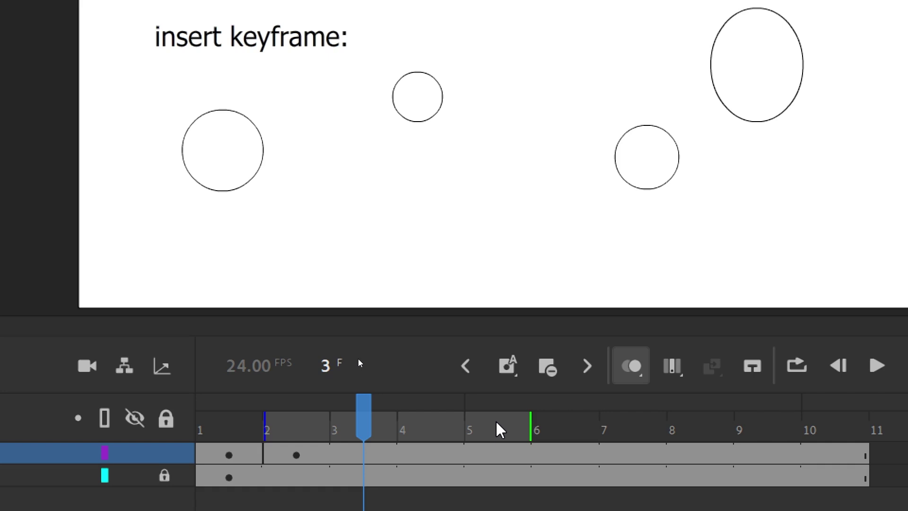
pyautogui.moveTo(530, 425); pyautogui.dragTo(324, 427)
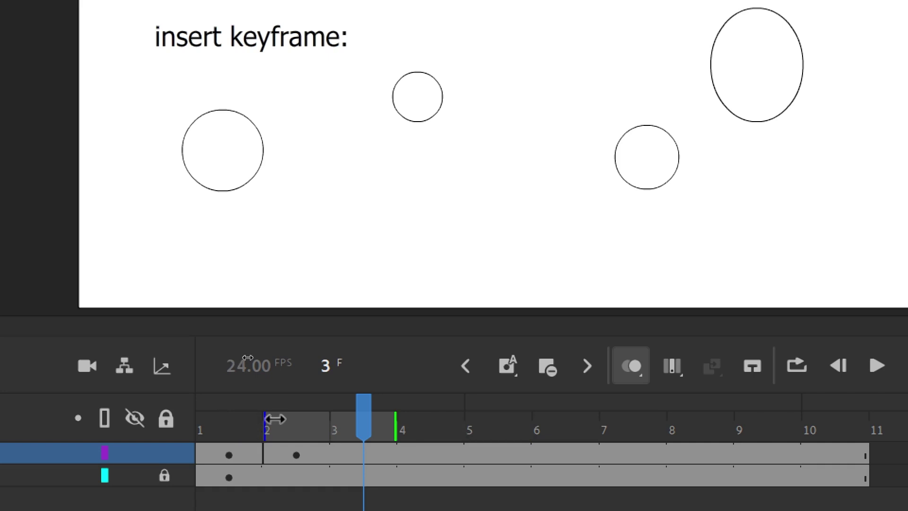
pyautogui.moveTo(266, 420)
pyautogui.mouseDown()
pyautogui.moveTo(362, 420)
pyautogui.moveTo(285, 422)
pyautogui.mouseUp()
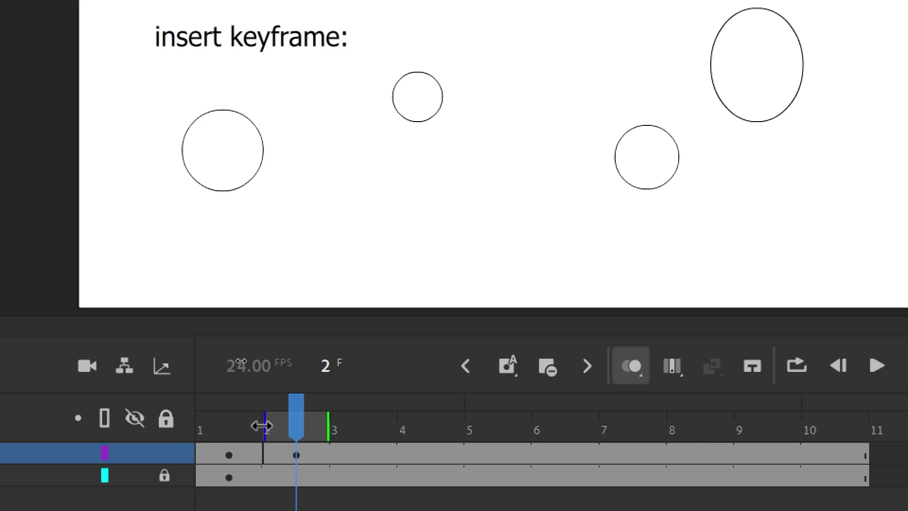
pyautogui.moveTo(262, 426); pyautogui.dragTo(196, 427)
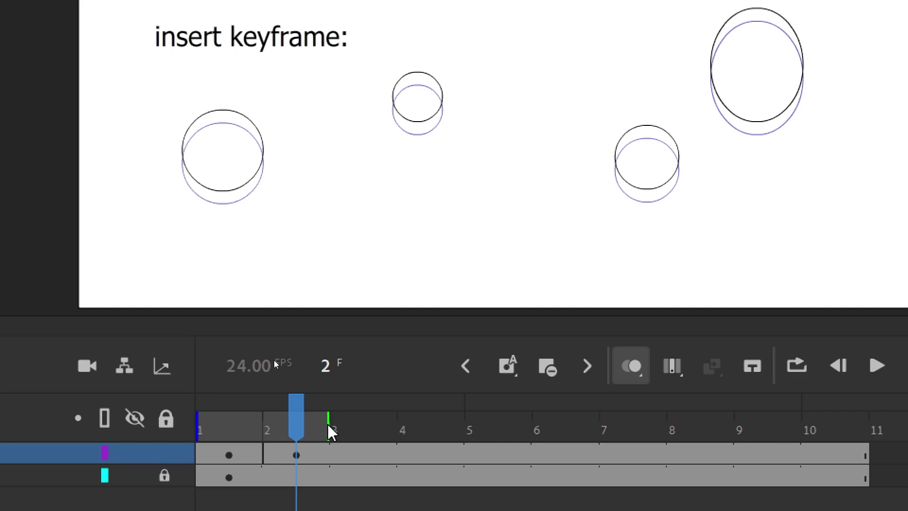
pyautogui.moveTo(329, 432); pyautogui.dragTo(373, 431)
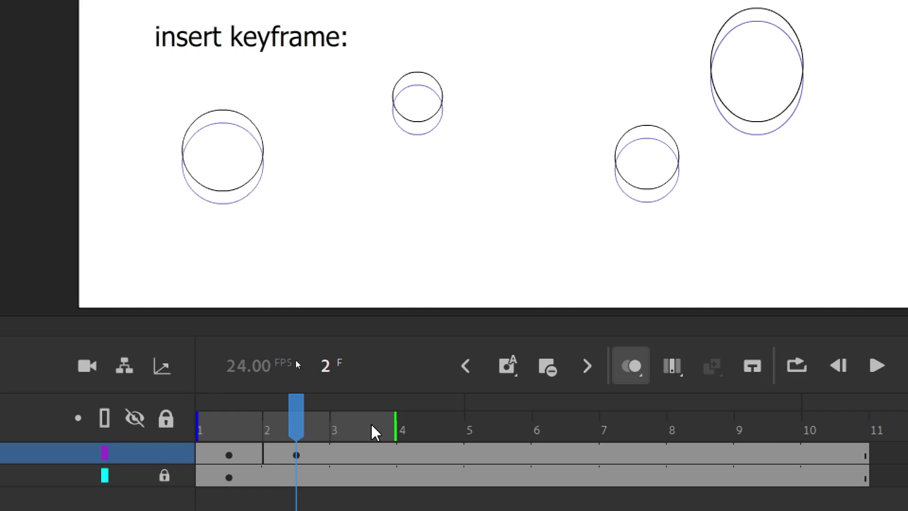
# Insert a keyframe at frame 3 of the bubbles layer and close the Magnifier
pyautogui.click(371, 453)
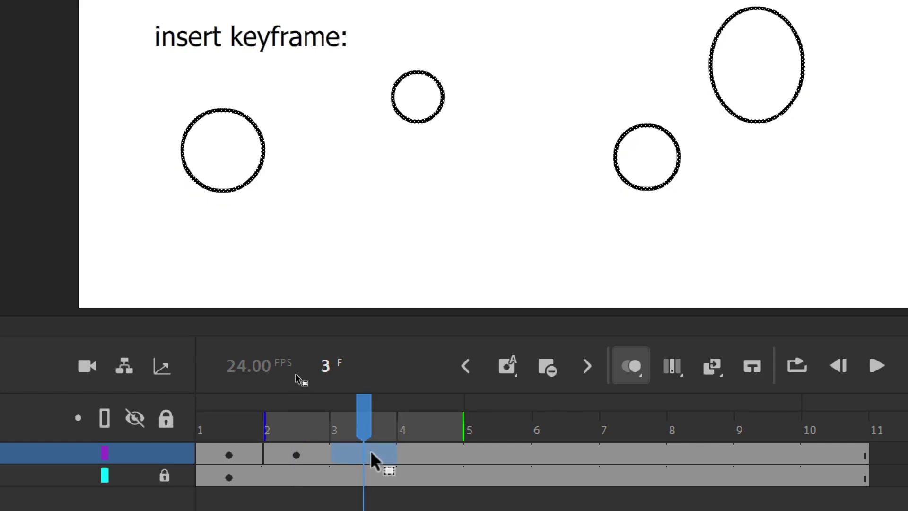
pyautogui.press('F6')
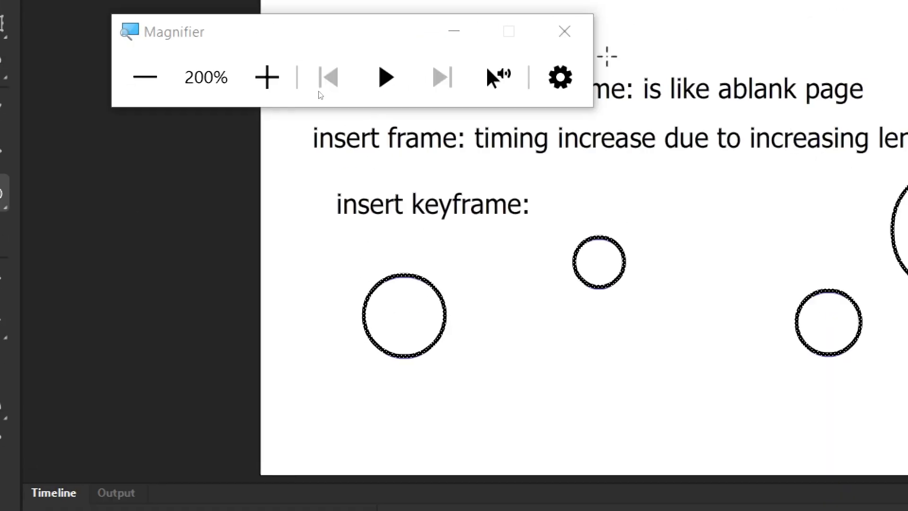
pyautogui.click(565, 31)
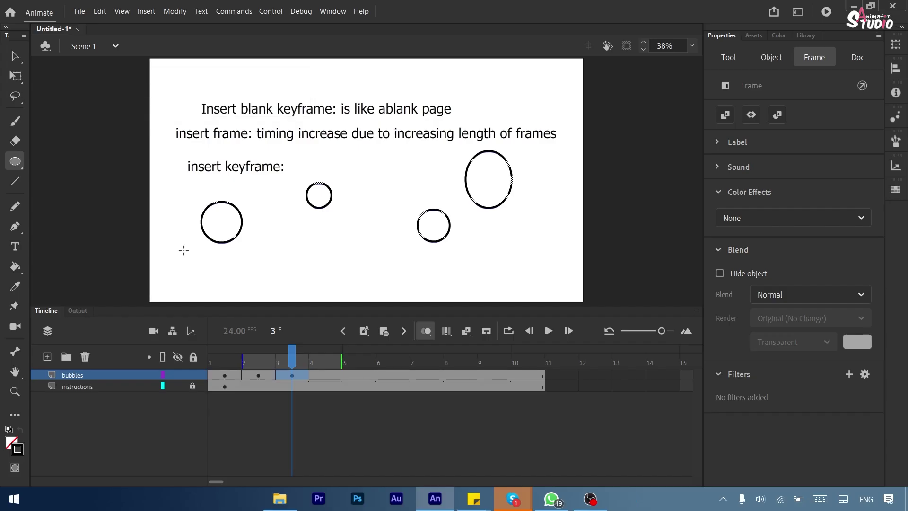
# Nudge all the ovals upward on the frame 3 keyframe of the bubbles layer, clear of their frame 2 positions
pyautogui.press('F6')
pyautogui.press('Up')
pyautogui.press('Up')
pyautogui.press('Up')
pyautogui.press('Up')
pyautogui.press('Up')
pyautogui.press('Up')
pyautogui.press('Up')
pyautogui.press('Up')
pyautogui.press('Up')
pyautogui.press('Up')
pyautogui.press('Up')
pyautogui.press('Up')
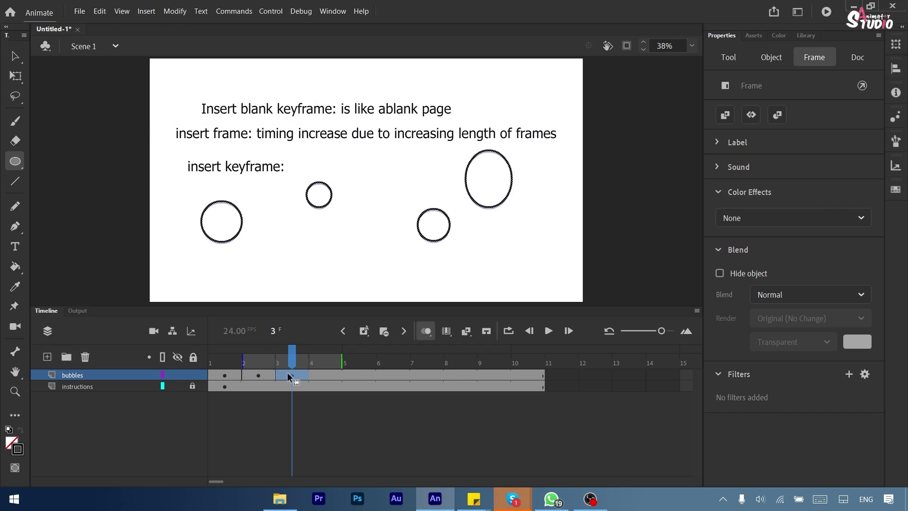
pyautogui.press('Up')
pyautogui.press('Up')
pyautogui.press('Up')
pyautogui.press('Up')
pyautogui.press('Up')
pyautogui.press('Up')
pyautogui.press('Up')
pyautogui.press('Up')
pyautogui.press('Up')
pyautogui.press('Up')
pyautogui.press('Up')
pyautogui.press('Up')
pyautogui.press('Up')
pyautogui.press('Up')
pyautogui.press('Up')
pyautogui.press('Up')
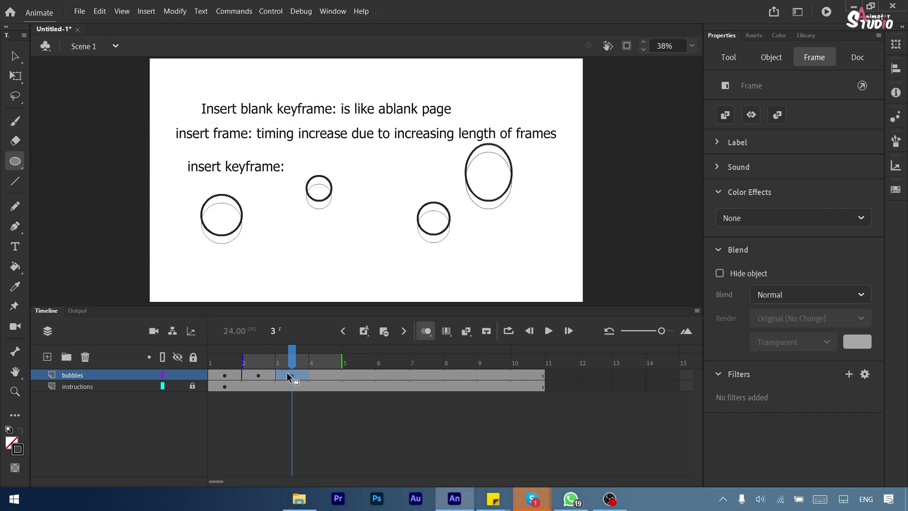
# Return to frame 2 of the bubbles layer, switch to the Selection tool and deselect the ovals
pyautogui.click(258, 372)
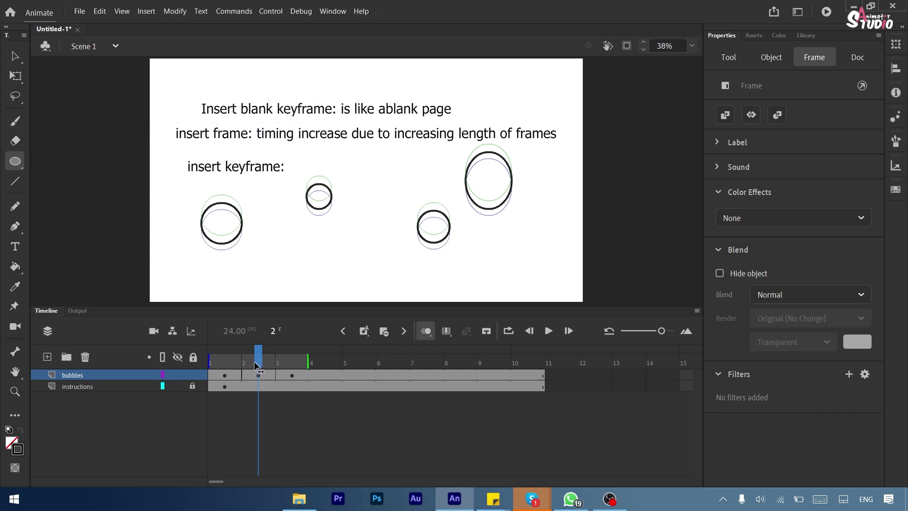
pyautogui.click(256, 364)
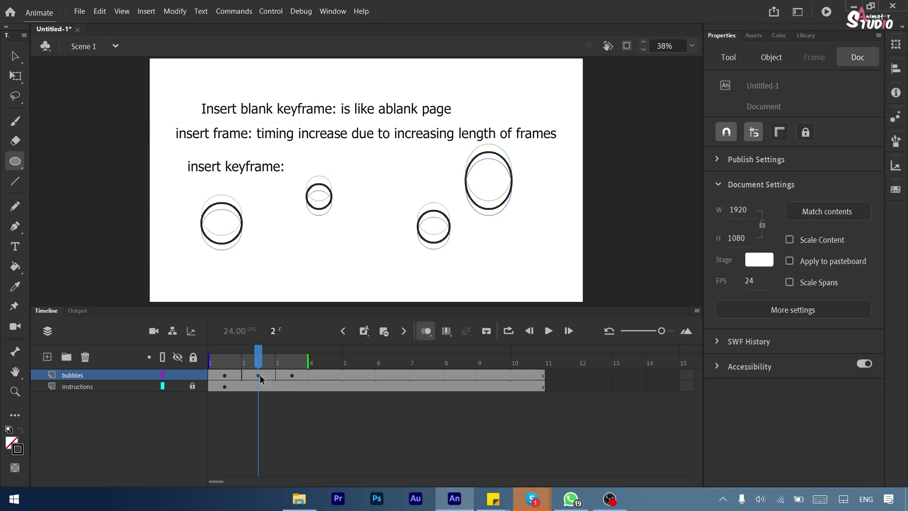
pyautogui.click(259, 376)
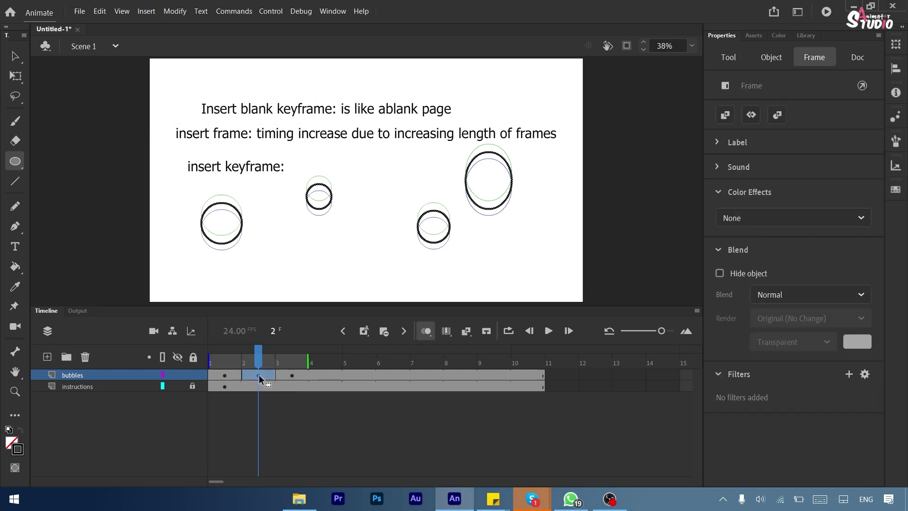
pyautogui.click(15, 55)
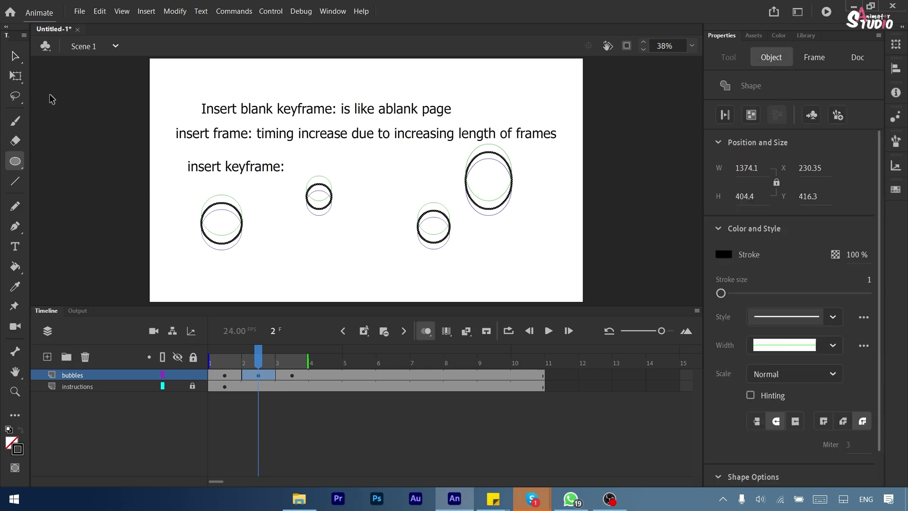
pyautogui.click(101, 223)
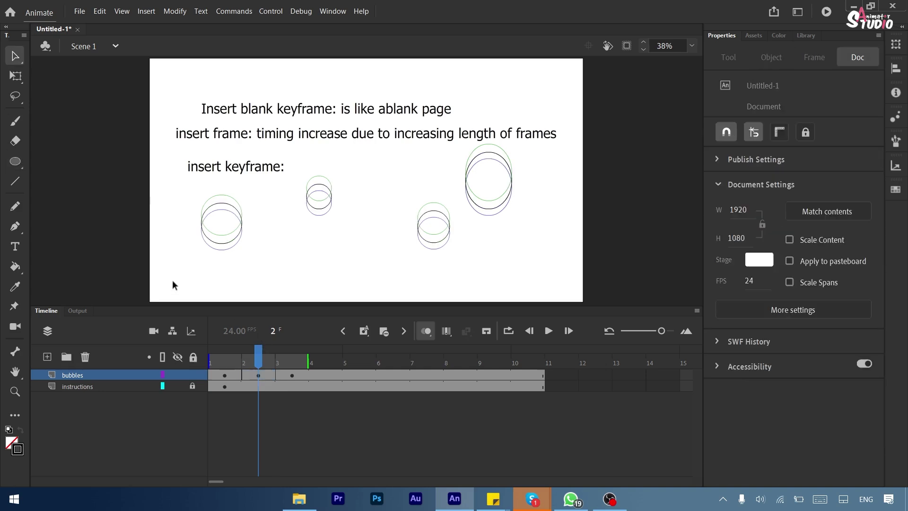
# Reopen the Windows Magnifier to inspect the onion-skinned ovals and the frame 2 keyframe up close
pyautogui.click(8, 498)
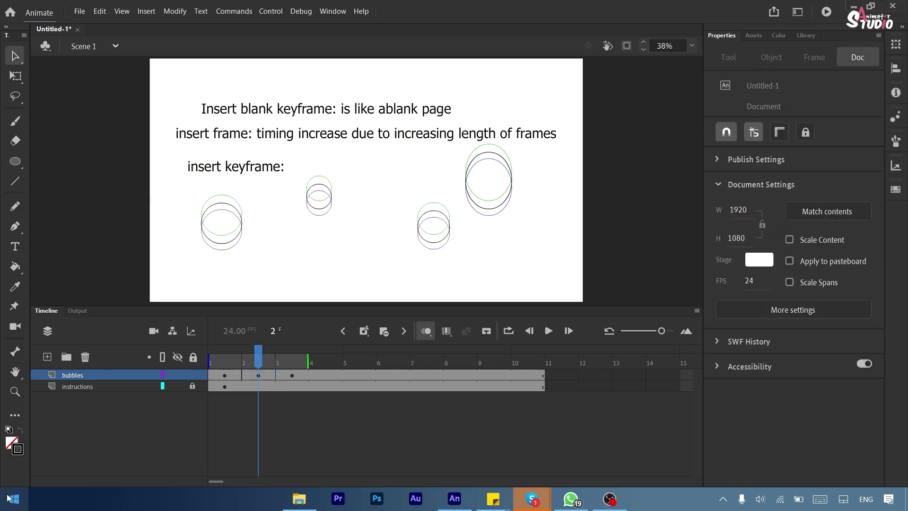
pyautogui.write('mag')
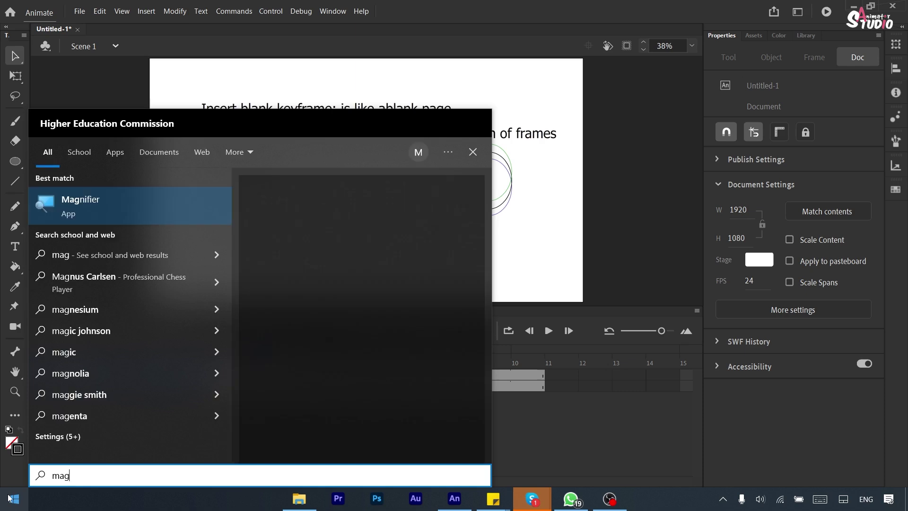
pyautogui.click(103, 209)
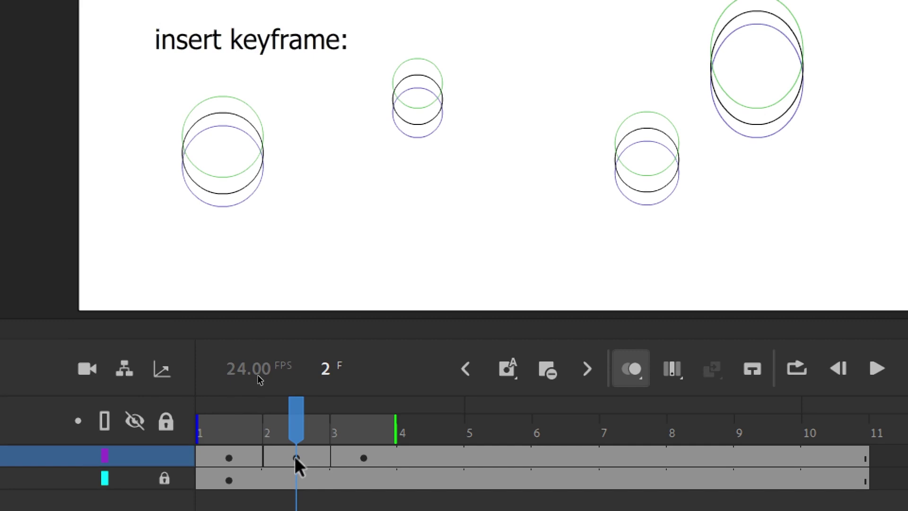
# Select and deselect the frame 2 artwork, and extend the end of the onion skin range to cover frame 4
pyautogui.click(294, 455)
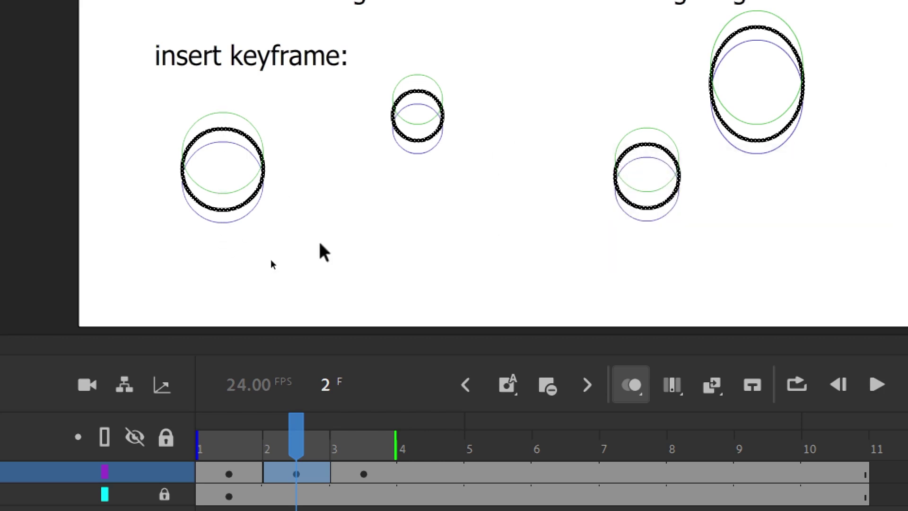
pyautogui.click(371, 318)
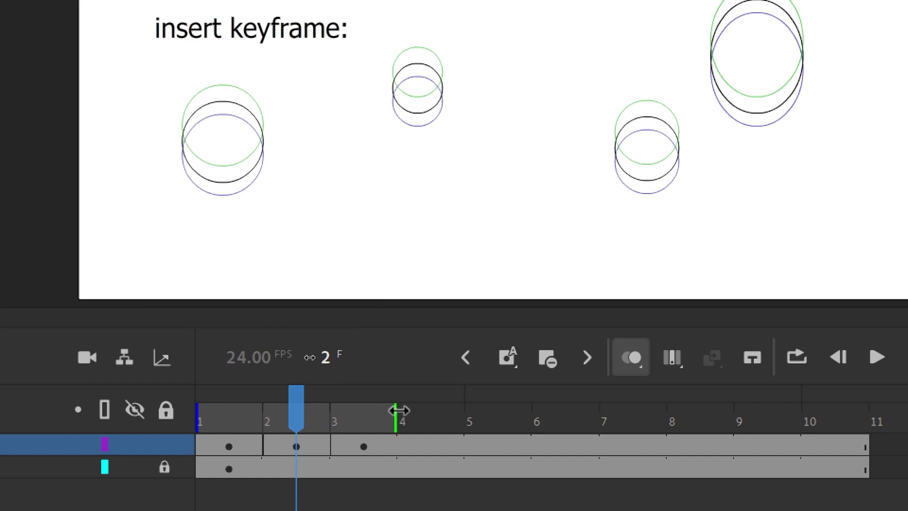
pyautogui.moveTo(399, 411); pyautogui.dragTo(450, 410)
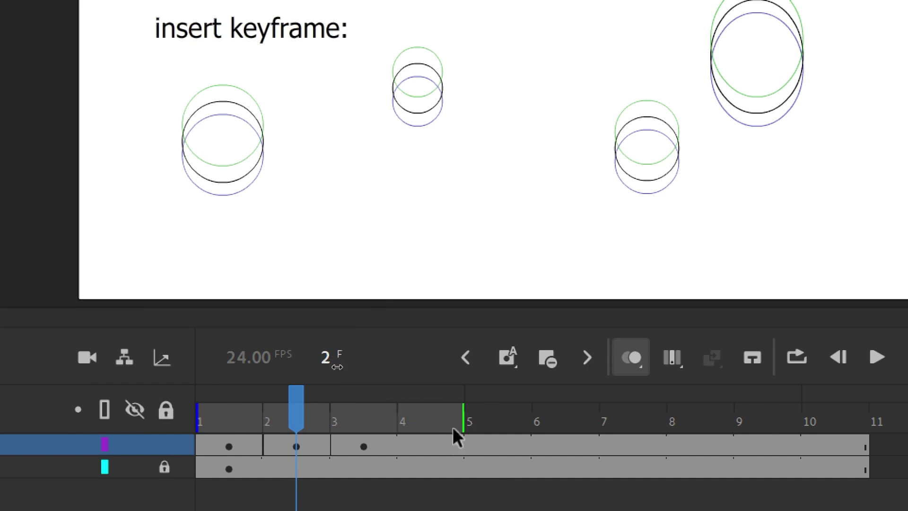
# Insert a keyframe at frame 4 of the bubbles layer and nudge all its ovals upward, clear of their frame 3 positions
pyautogui.click(435, 445)
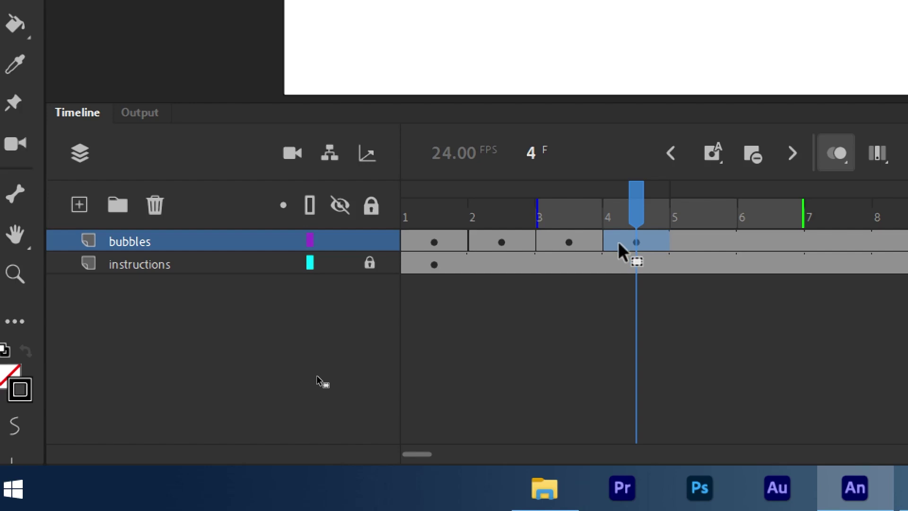
pyautogui.press('Up')
pyautogui.press('Up')
pyautogui.press('Up')
pyautogui.press('Up')
pyautogui.press('Up')
pyautogui.press('Up')
pyautogui.press('Up')
pyautogui.press('Up')
pyautogui.press('Up')
pyautogui.press('Up')
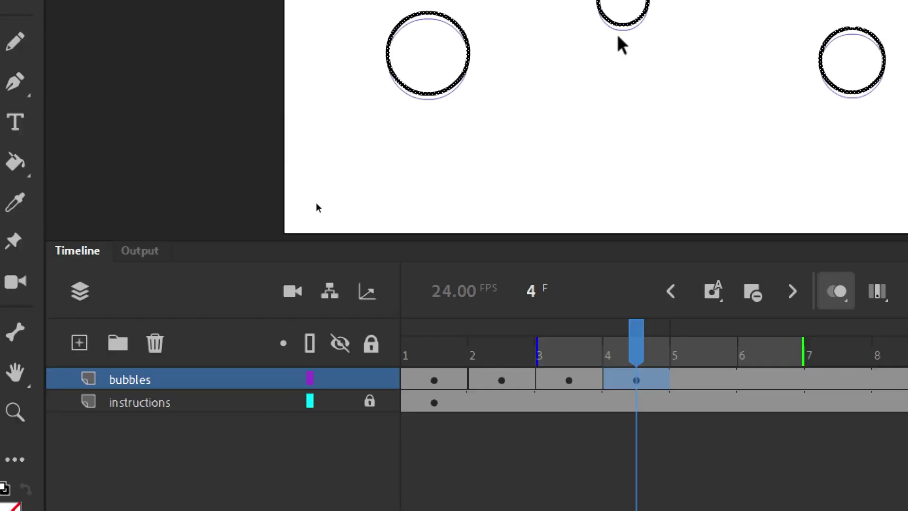
pyautogui.press('Up')
pyautogui.press('Up')
pyautogui.press('Up')
pyautogui.press('Up')
pyautogui.press('Up')
pyautogui.press('Up')
pyautogui.press('Up')
pyautogui.press('Up')
pyautogui.press('Up')
pyautogui.press('Up')
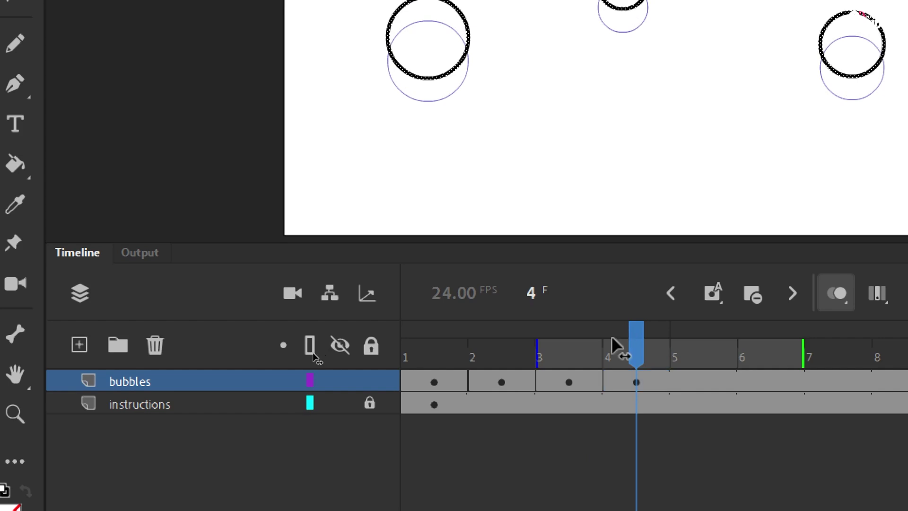
# Return to frame 2 and compare the onion skin range ending at frame 3 with the range ending at frame 4
pyautogui.moveTo(617, 345); pyautogui.dragTo(515, 354)
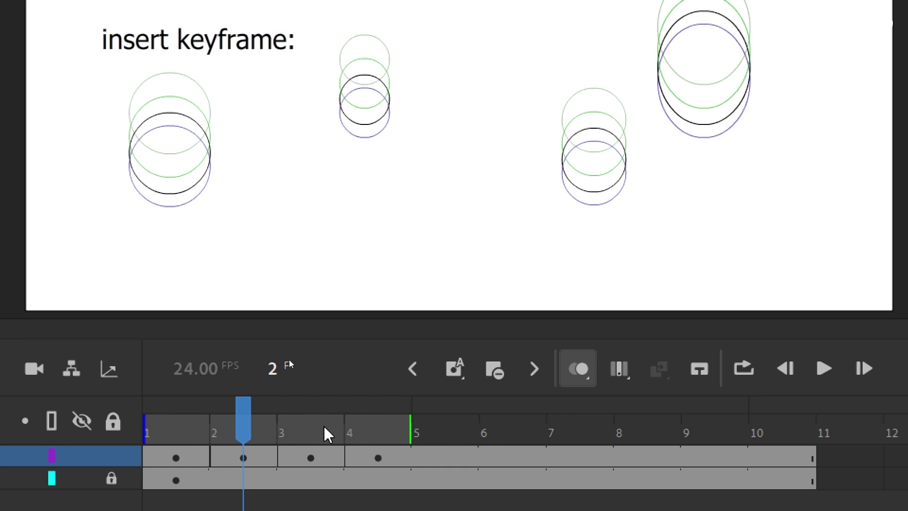
pyautogui.moveTo(411, 426)
pyautogui.mouseDown()
pyautogui.moveTo(341, 428)
pyautogui.moveTo(342, 417)
pyautogui.mouseUp()
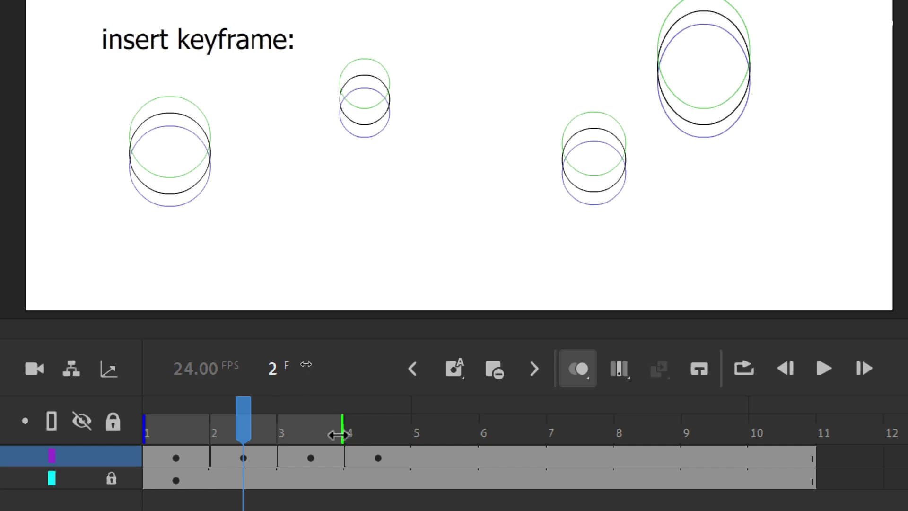
pyautogui.moveTo(341, 432); pyautogui.dragTo(375, 432)
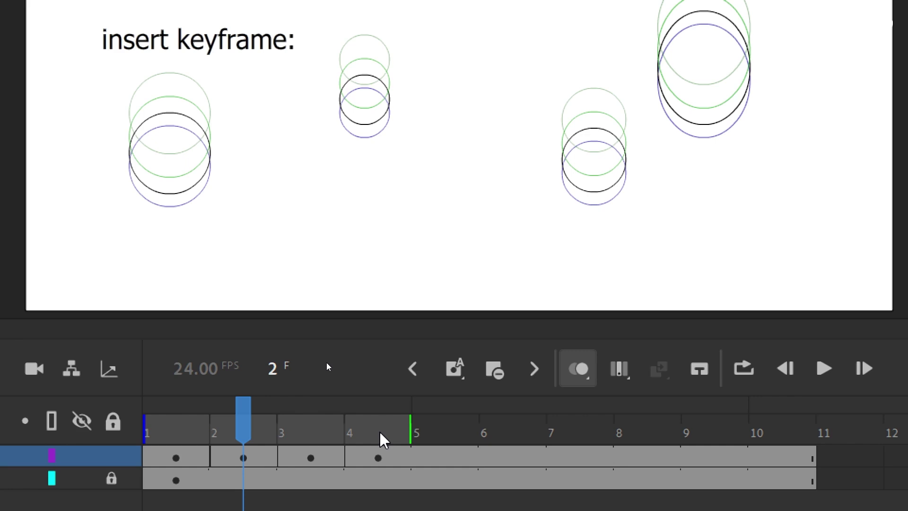
# Insert a blank keyframe at frame 5 of the bubbles layer and move the onion skin range's start to frame 5
pyautogui.click(452, 458)
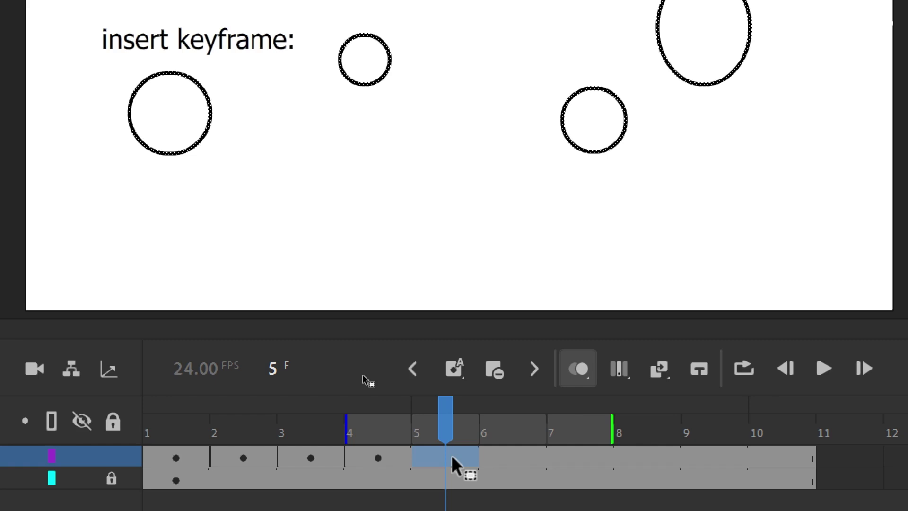
pyautogui.rightClick(452, 458)
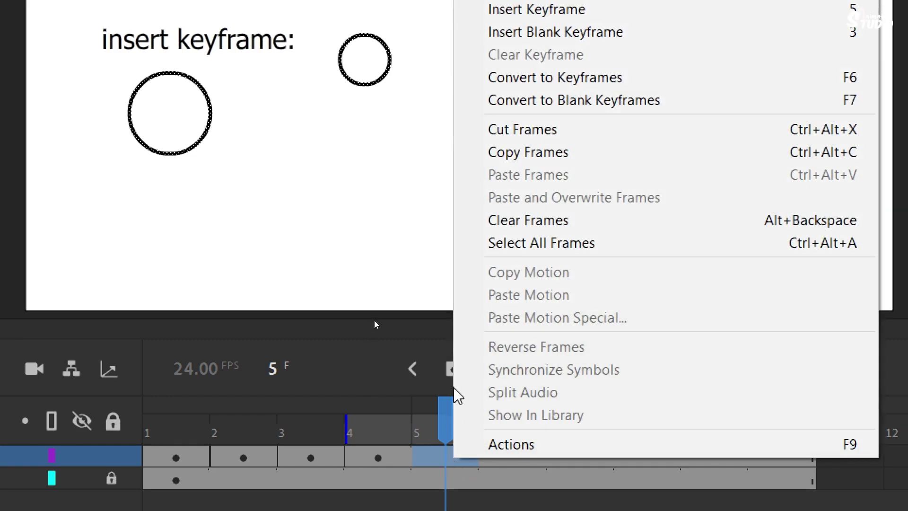
pyautogui.click(612, 33)
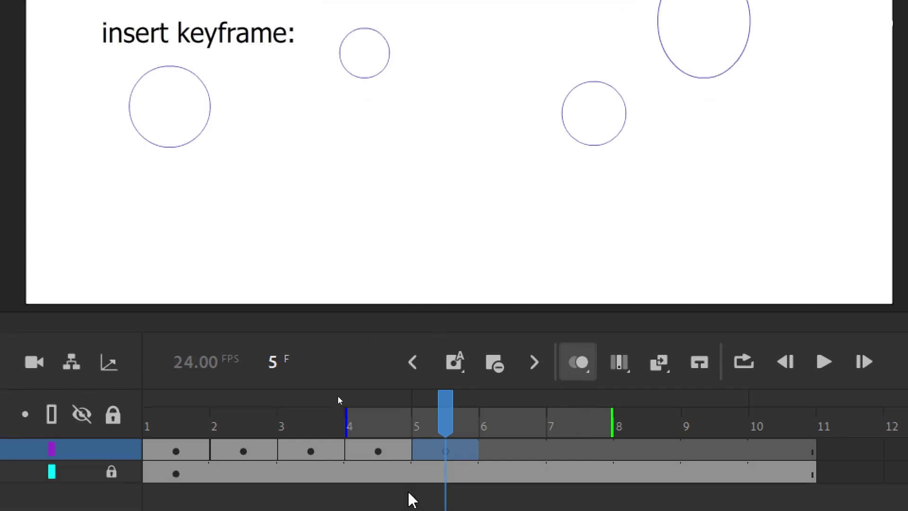
pyautogui.moveTo(375, 415); pyautogui.dragTo(433, 415)
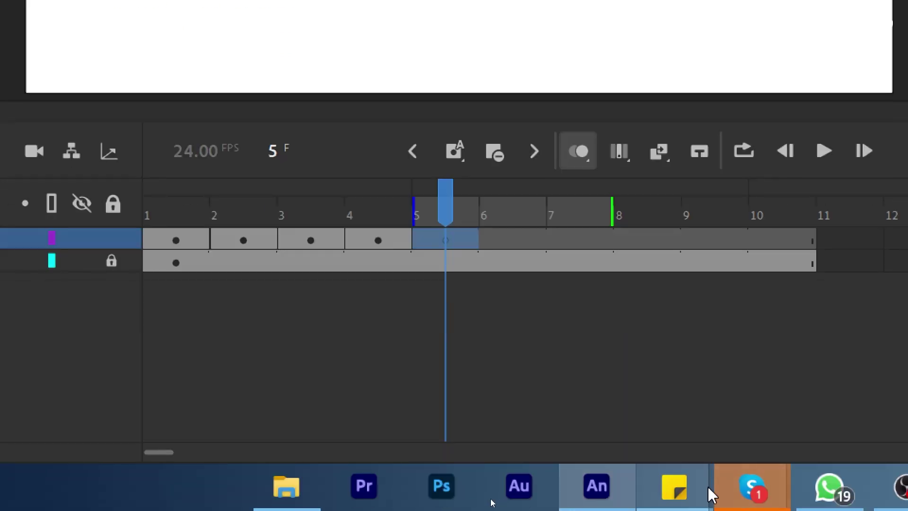
# Switch to the Sticky Notes list of issues faced and highlight the "Edit multiples frames button" entry to review it
pyautogui.moveTo(707, 490)
pyautogui.moveTo(793, 382)
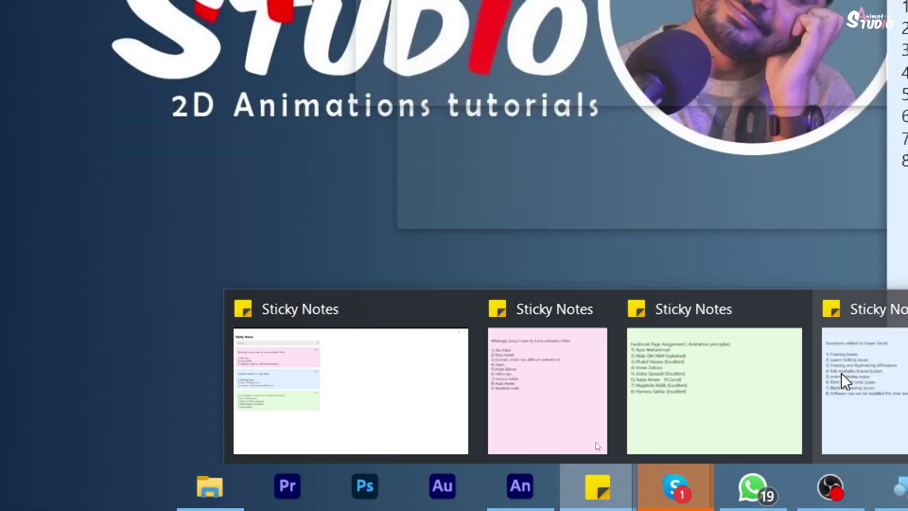
pyautogui.click(846, 379)
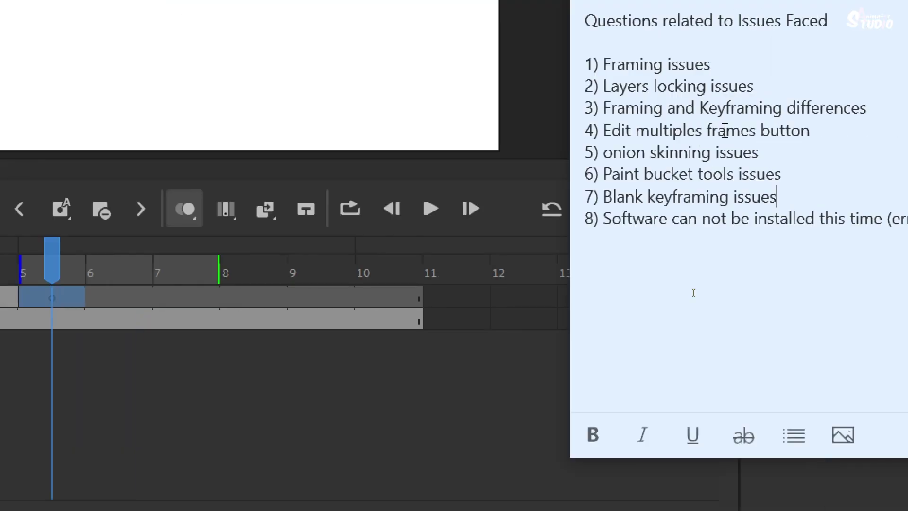
pyautogui.click(605, 130)
pyautogui.moveTo(604, 130); pyautogui.dragTo(817, 132)
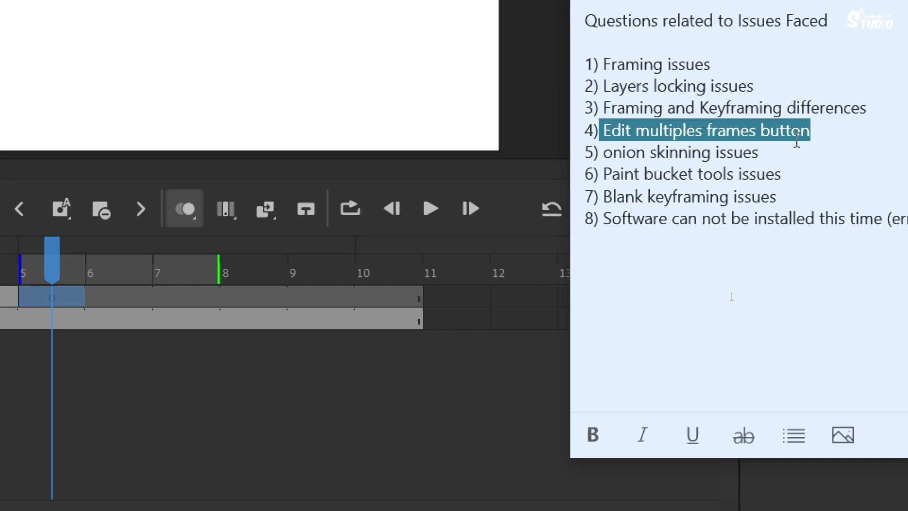
pyautogui.click(786, 132)
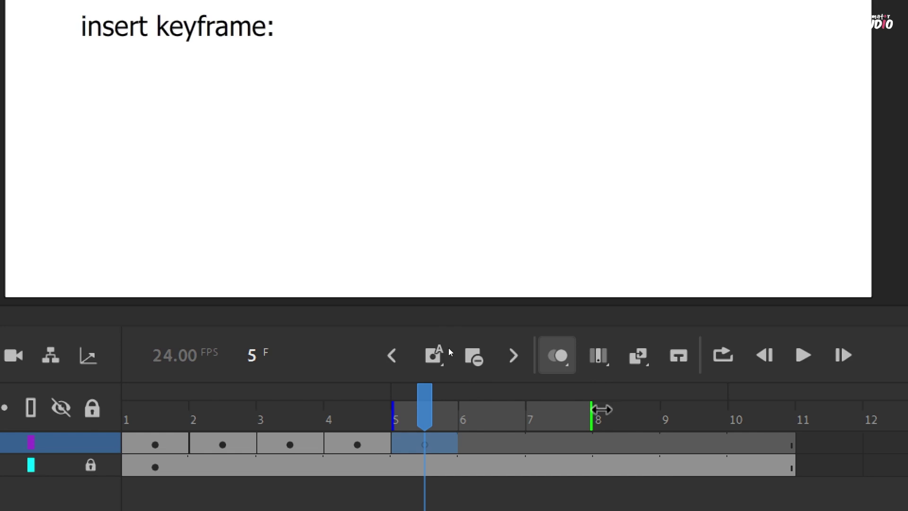
# Turn on Edit Multiple Frames, extend the range's start back to frame 1 and deselect the artwork
pyautogui.click(604, 363)
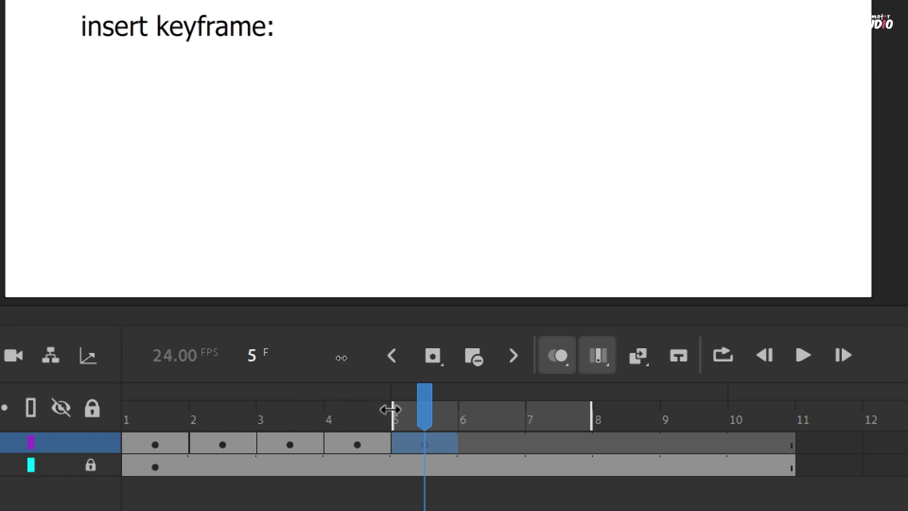
pyautogui.moveTo(386, 410); pyautogui.dragTo(134, 408)
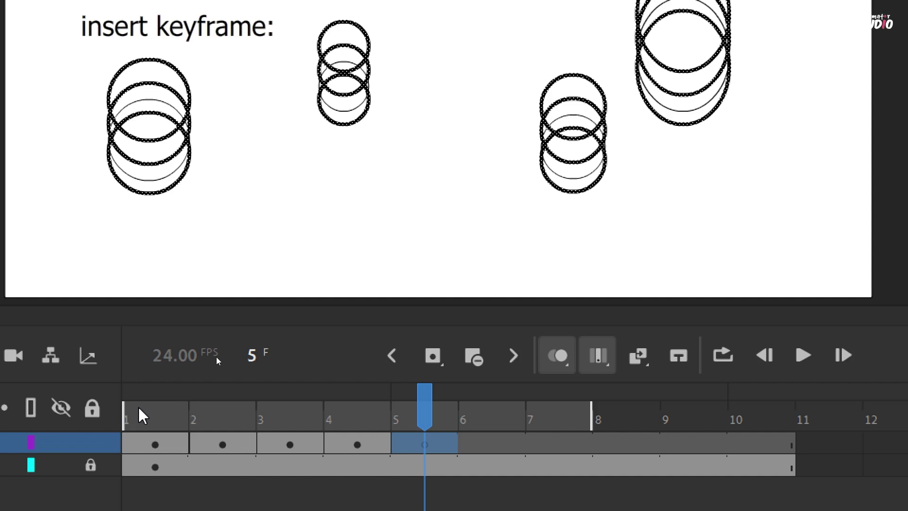
pyautogui.click(298, 194)
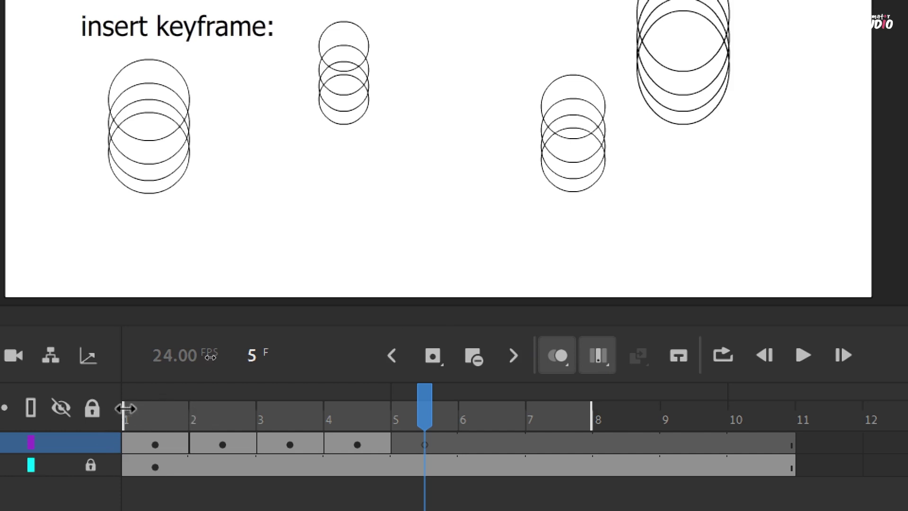
# Move the multi-frame range's start forward one frame at a time to frame 5, and extend its end to cover frame 10
pyautogui.moveTo(125, 408); pyautogui.dragTo(195, 408)
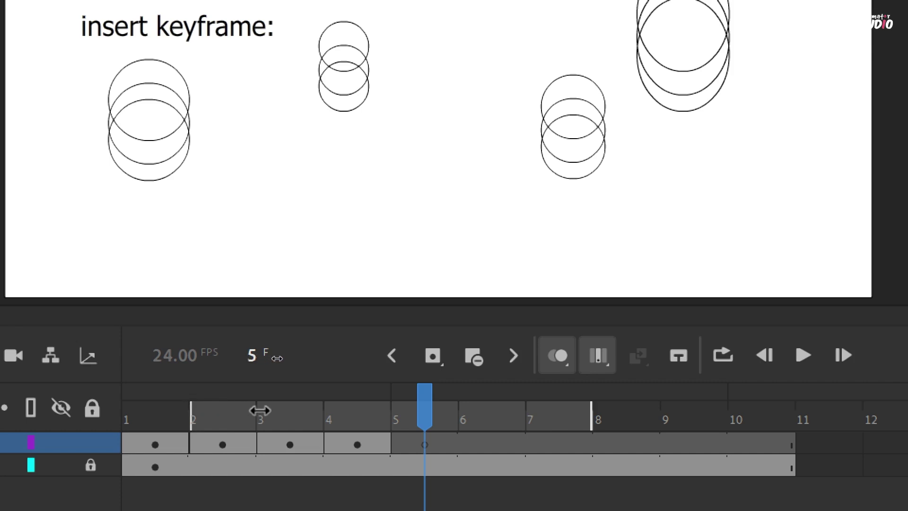
pyautogui.moveTo(190, 419); pyautogui.dragTo(273, 420)
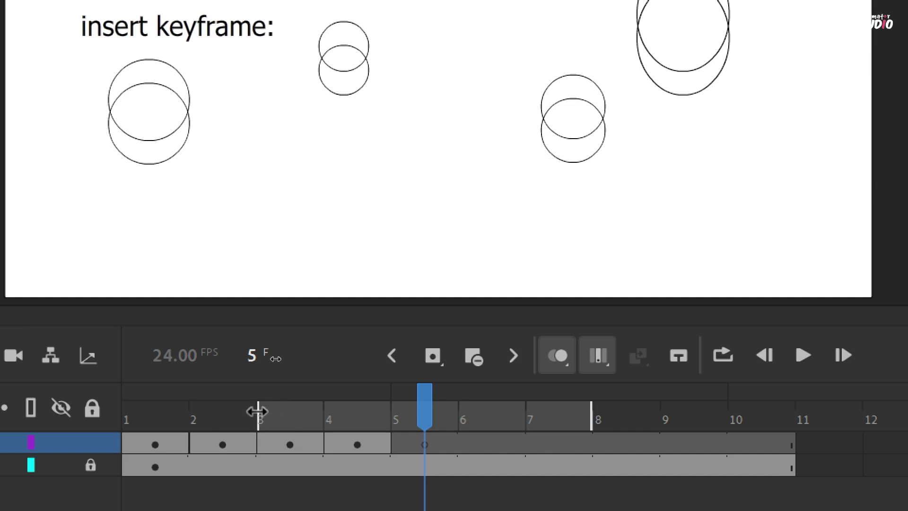
pyautogui.moveTo(289, 411); pyautogui.dragTo(334, 411)
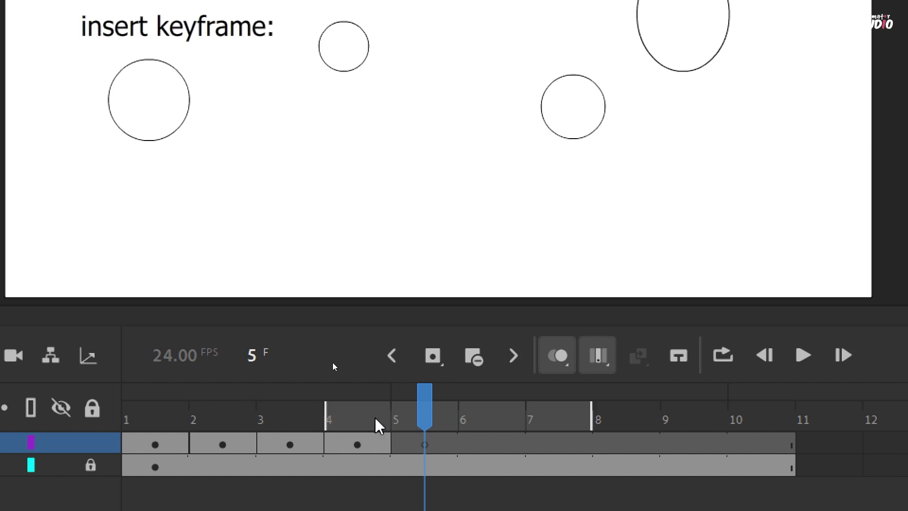
pyautogui.moveTo(326, 416); pyautogui.dragTo(393, 419)
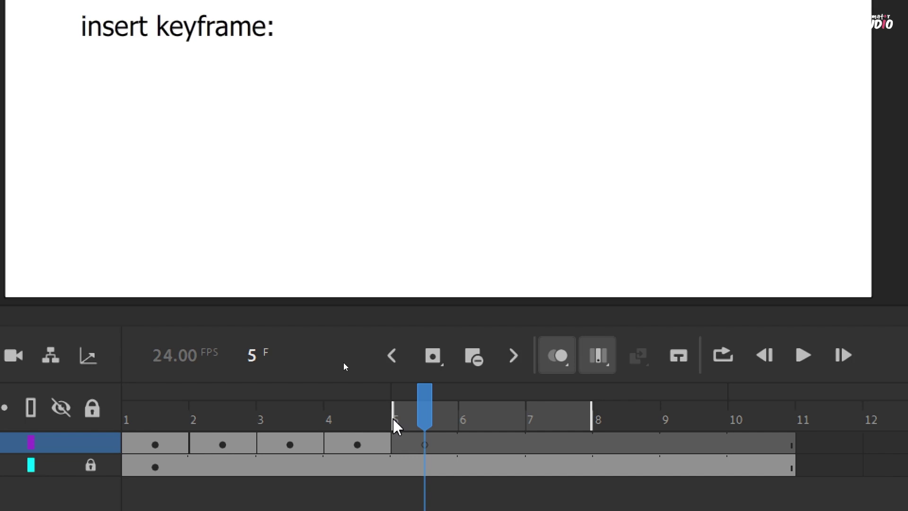
pyautogui.moveTo(592, 415); pyautogui.dragTo(767, 421)
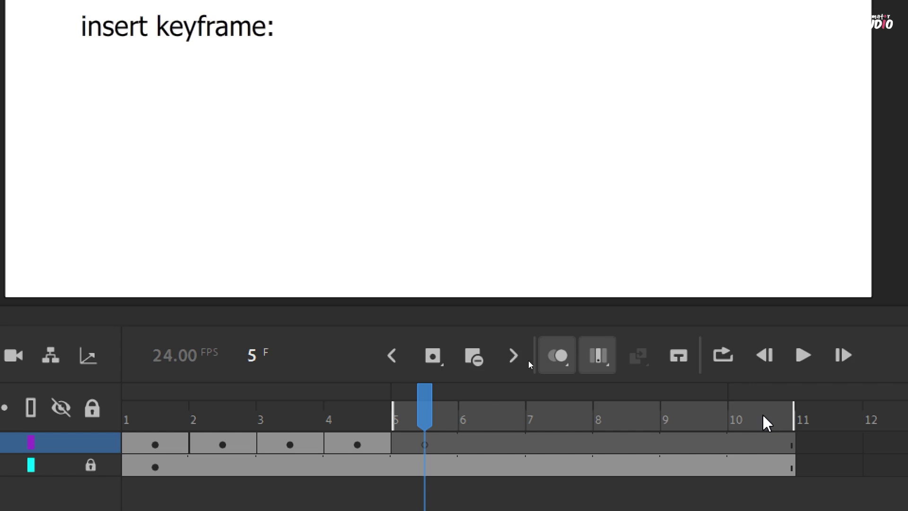
# Insert a keyframe at frame 9 of the bubbles layer and draw a numeral 9 on the stage with the brush
pyautogui.click(696, 443)
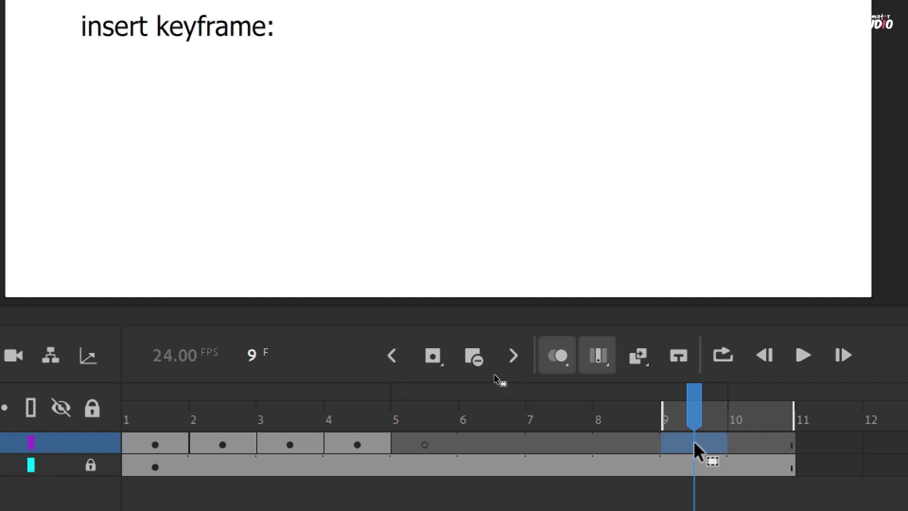
pyautogui.rightClick(693, 441)
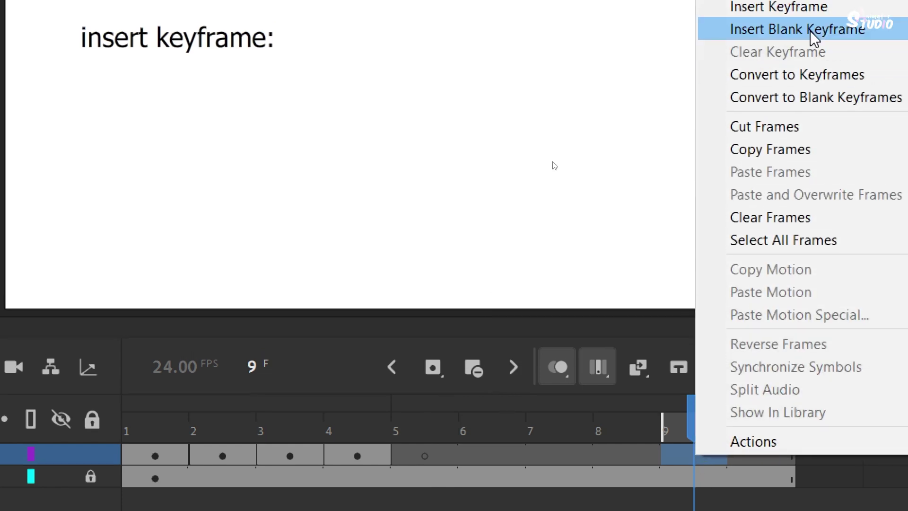
pyautogui.click(804, 10)
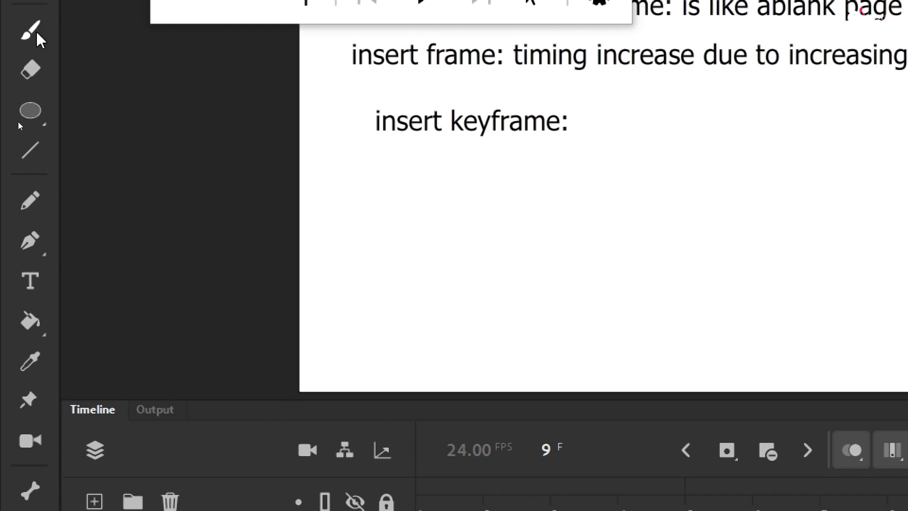
pyautogui.click(37, 33)
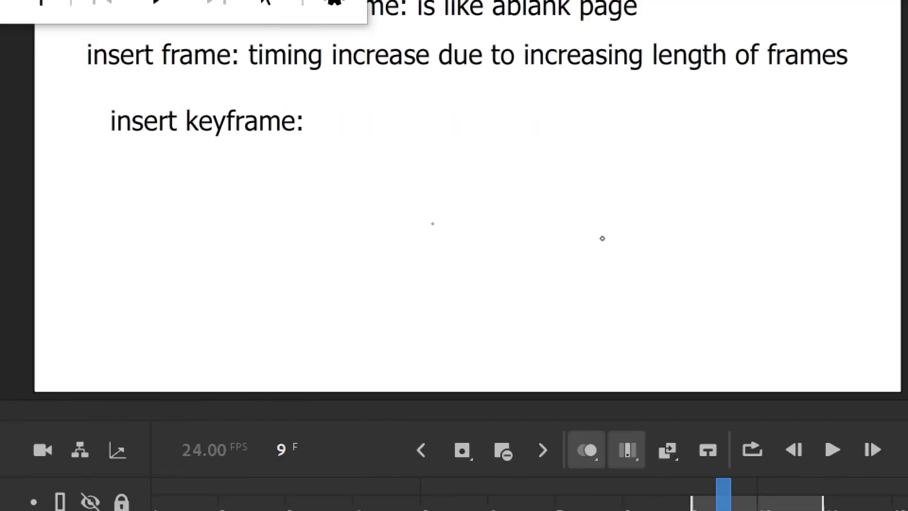
pyautogui.moveTo(602, 239)
pyautogui.mouseDown()
pyautogui.moveTo(601, 231)
pyautogui.moveTo(611, 313)
pyautogui.mouseUp()
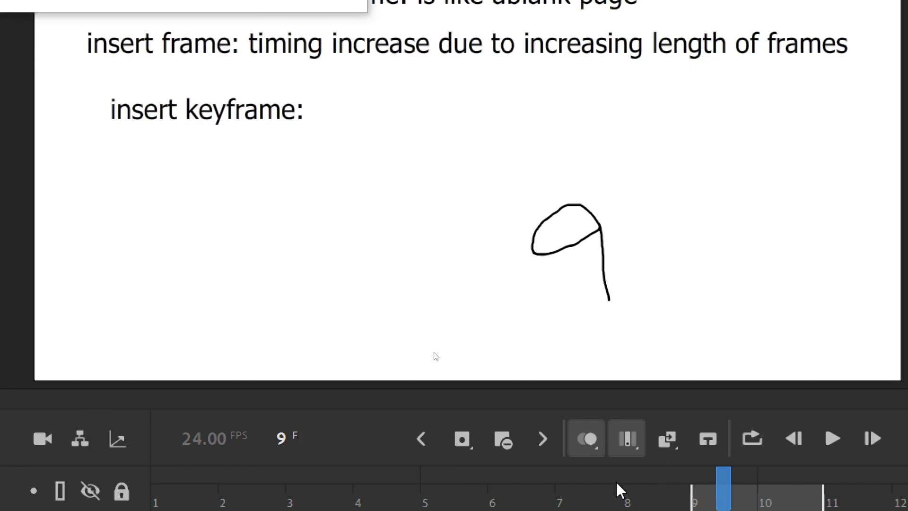
# Check frame 10, return to frame 9 and extend the multi-frame range's start back to frame 1
pyautogui.click(727, 486)
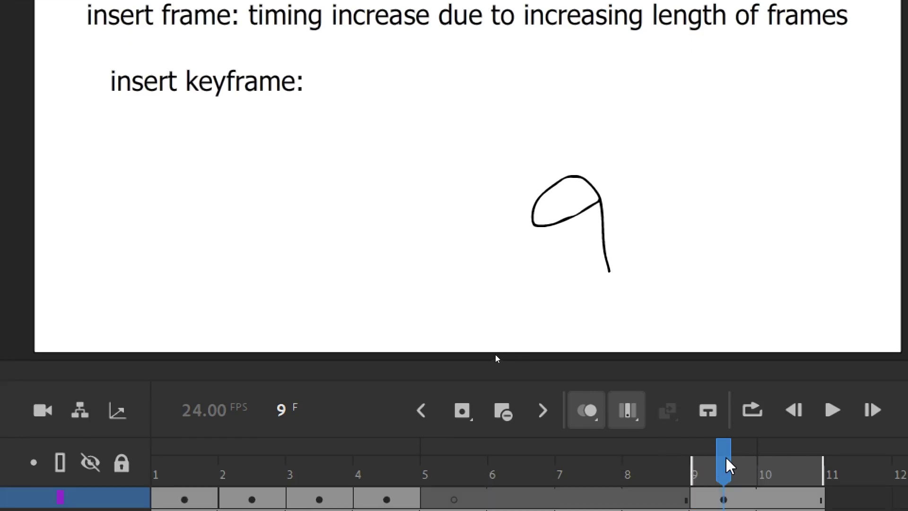
pyautogui.click(769, 458)
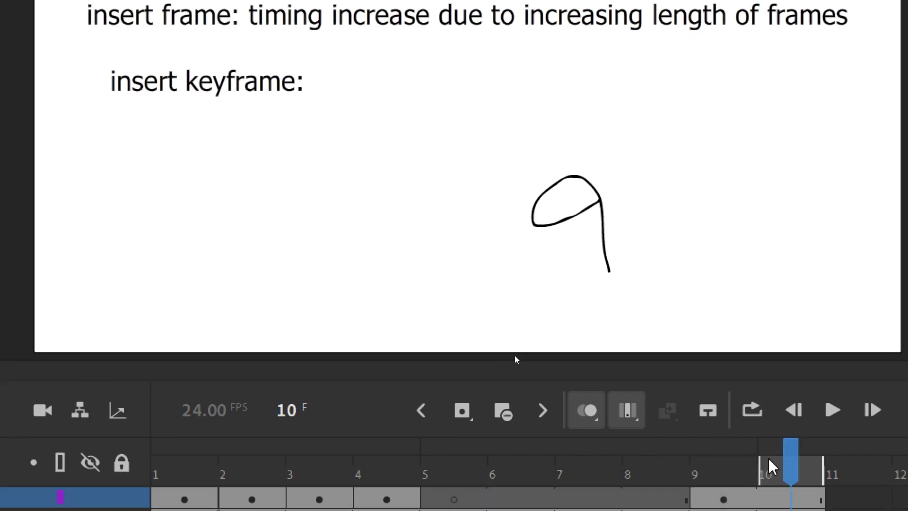
pyautogui.click(722, 473)
pyautogui.moveTo(689, 469); pyautogui.dragTo(183, 473)
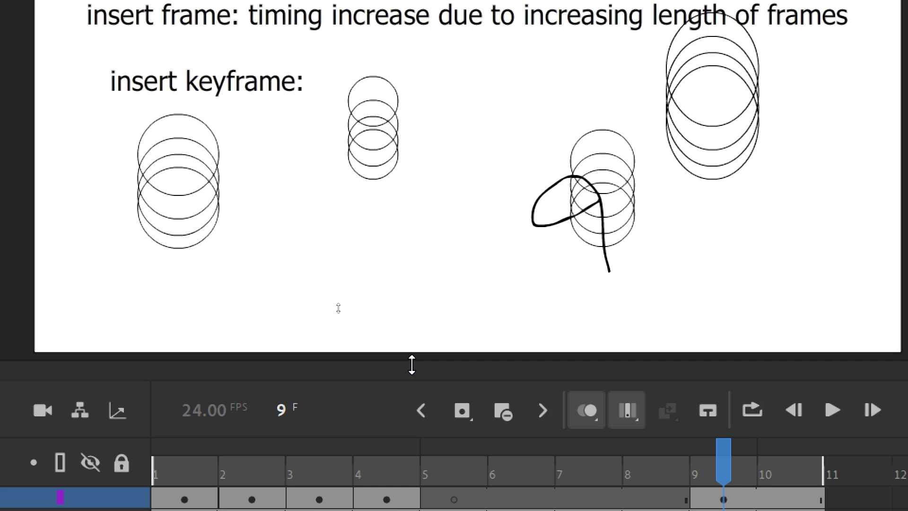
# Turn off Edit Multiple Frames and onion skinning
pyautogui.click(630, 413)
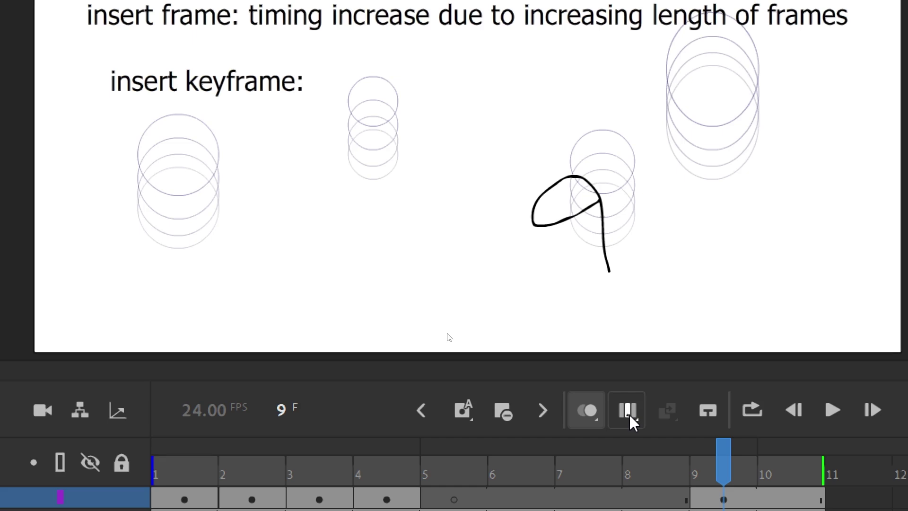
pyautogui.click(588, 413)
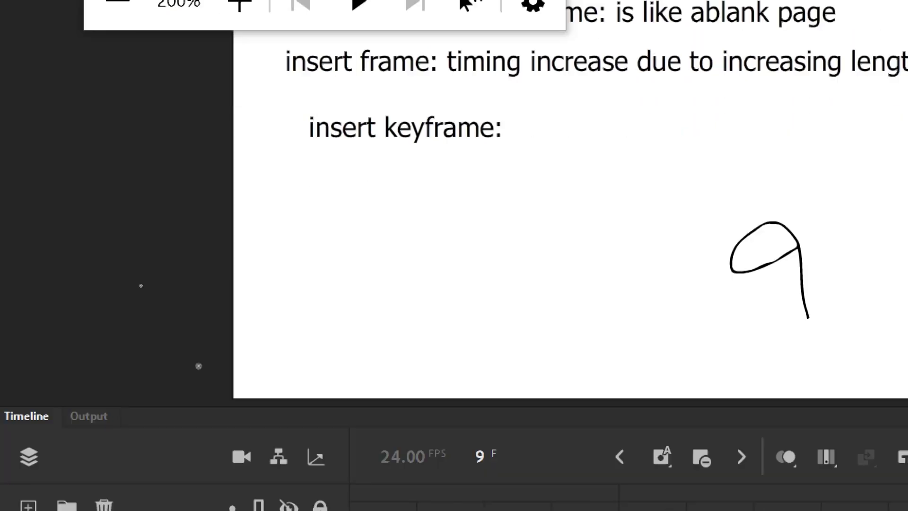
# Step through the keyframes of the bubbles layer and select the frame 2 keyframe to review its ovals
pyautogui.click(455, 452)
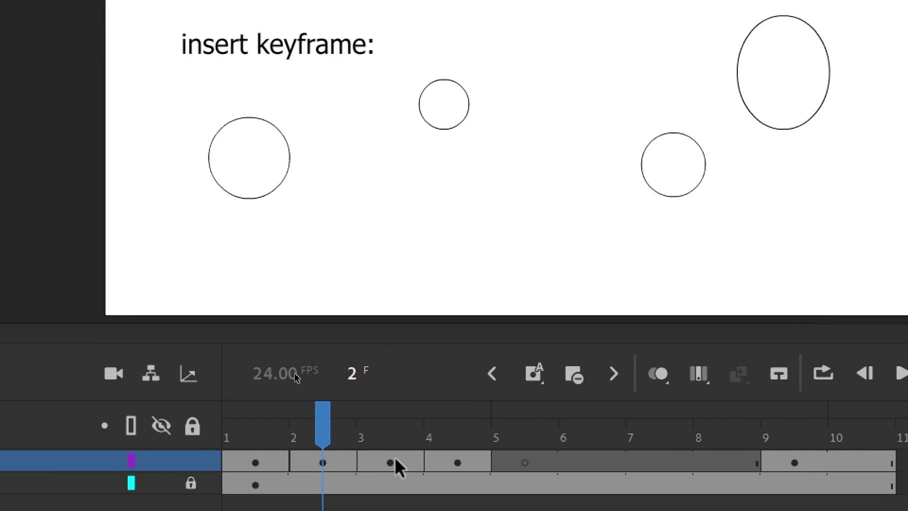
pyautogui.click(231, 456)
pyautogui.click(310, 459)
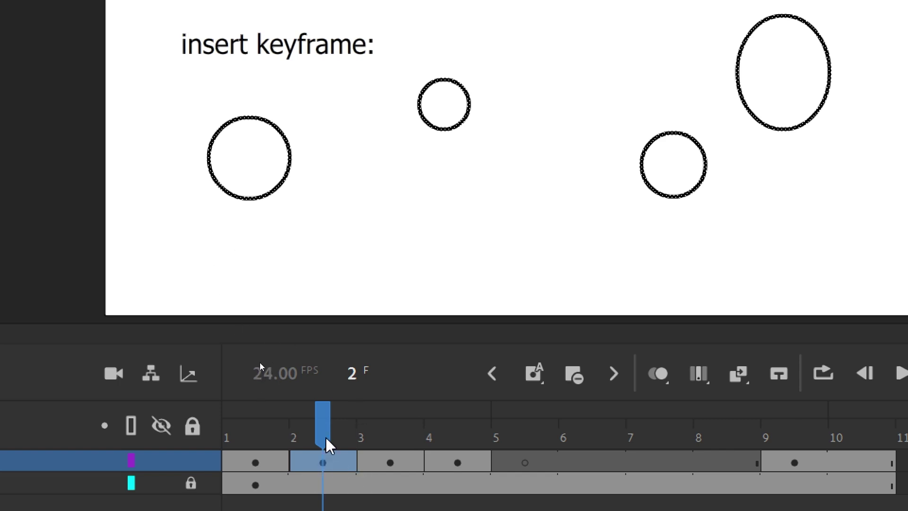
pyautogui.moveTo(325, 449)
pyautogui.mouseDown()
pyautogui.moveTo(324, 470)
pyautogui.moveTo(325, 456)
pyautogui.mouseUp()
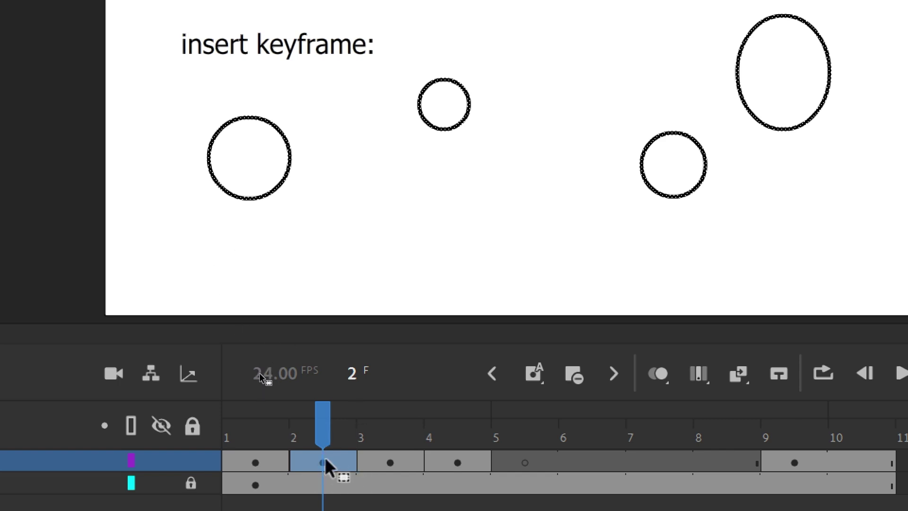
# Remove frame 2 from the bubbles layer and compare the bubble positions in frames 1 and 2
pyautogui.rightClick(326, 457)
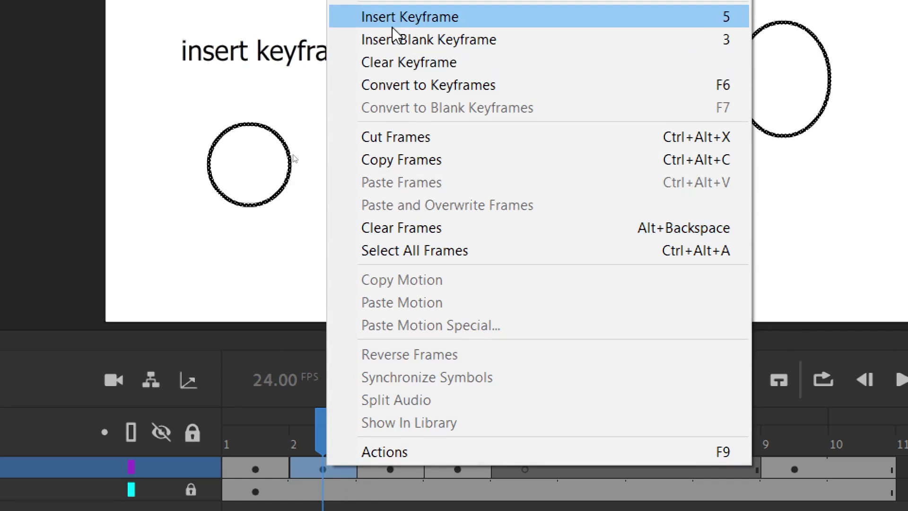
pyautogui.click(413, 24)
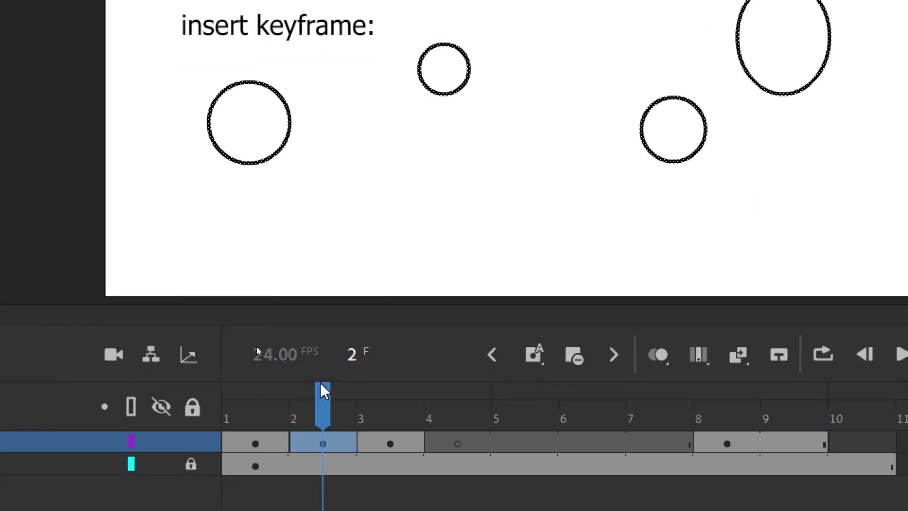
pyautogui.moveTo(321, 384); pyautogui.dragTo(271, 394)
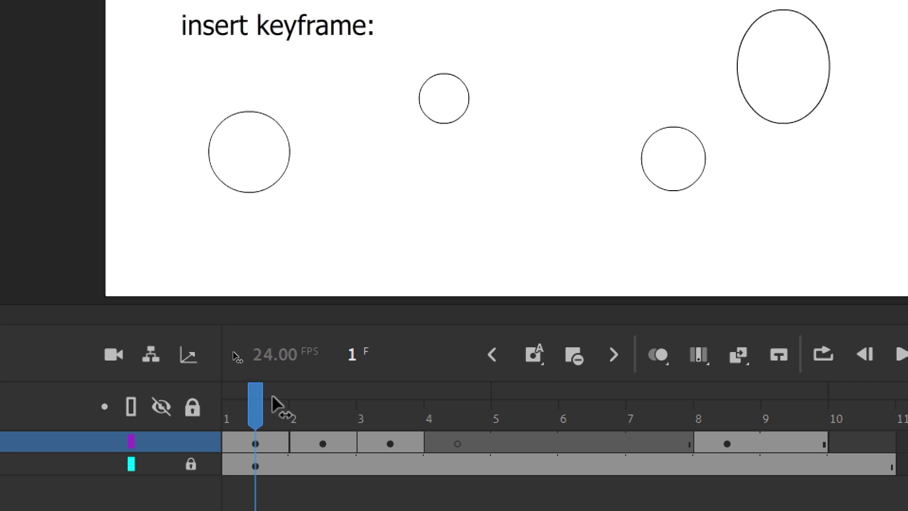
pyautogui.click(303, 397)
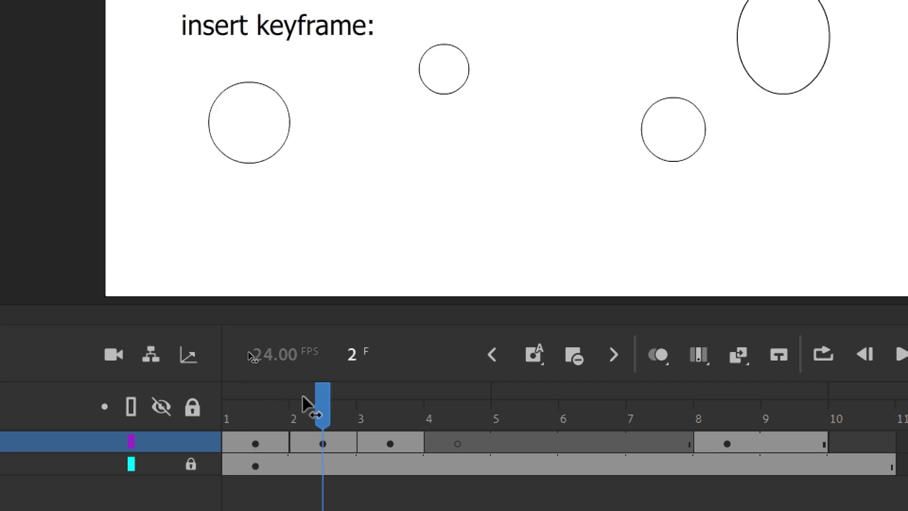
pyautogui.click(276, 408)
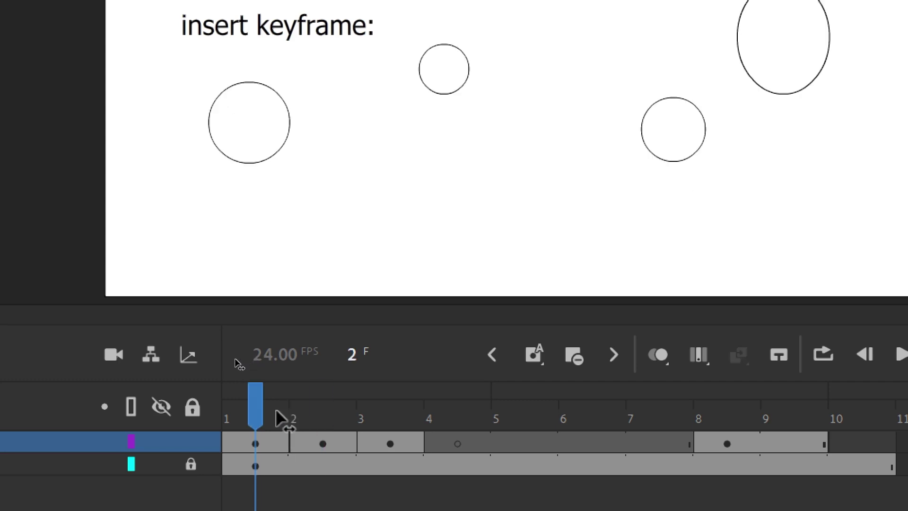
pyautogui.click(292, 404)
pyautogui.click(272, 403)
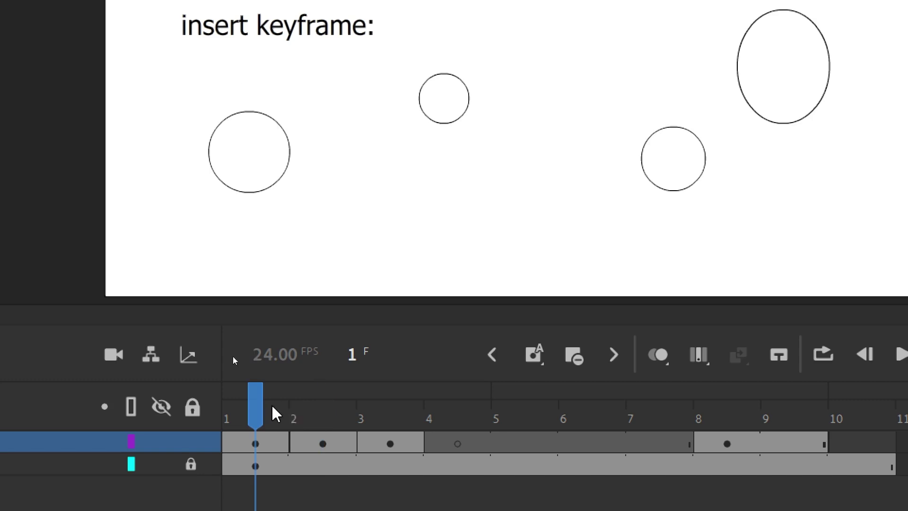
pyautogui.press('.')
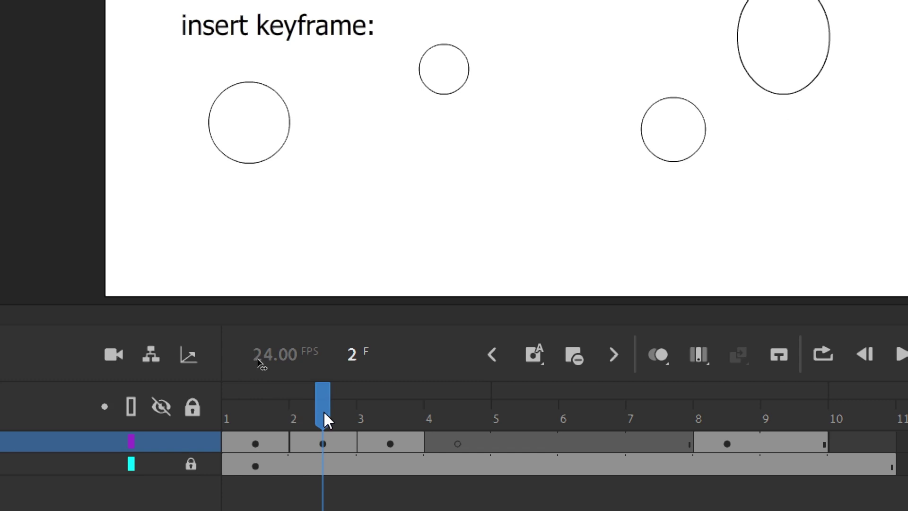
pyautogui.moveTo(324, 413); pyautogui.dragTo(254, 413)
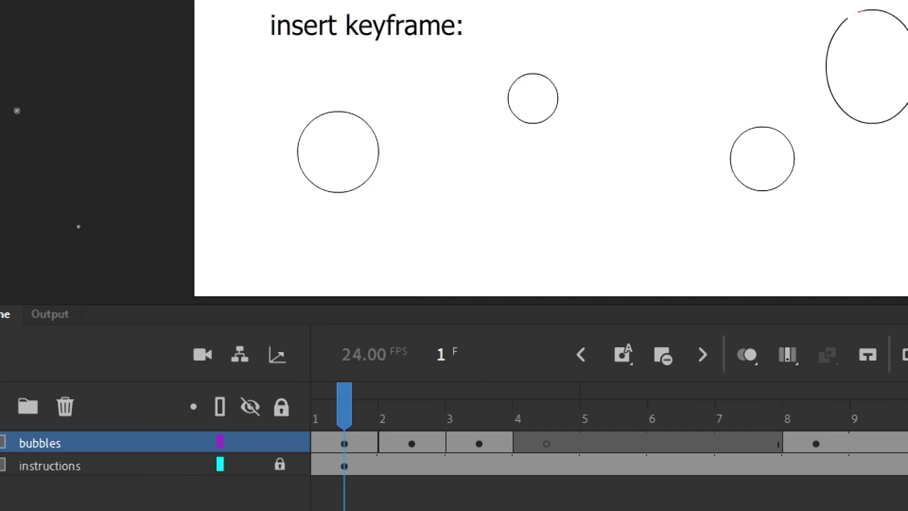
# Draw a numeral 1 below the bubbles on frame 1 and a numeral 3 on frame 3 of the bubbles layer
pyautogui.moveTo(246, 221); pyautogui.dragTo(248, 258)
pyautogui.moveTo(337, 257); pyautogui.dragTo(337, 261)
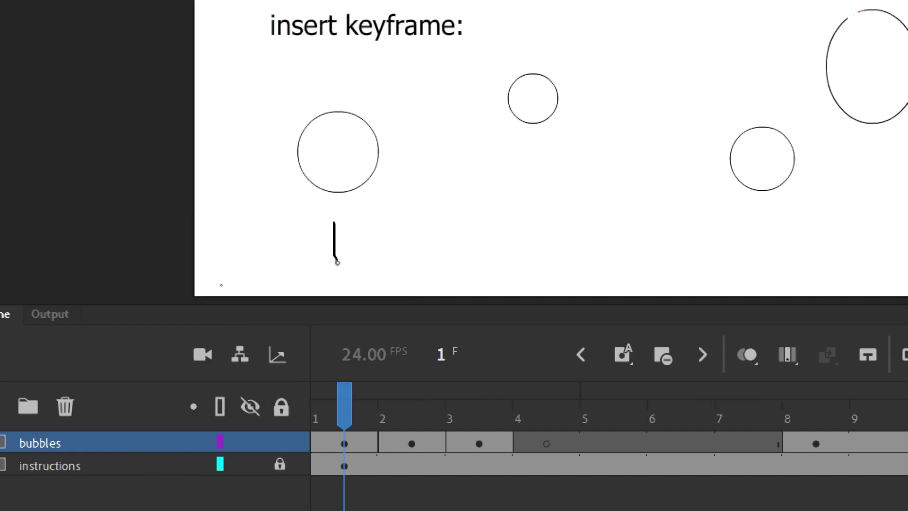
pyautogui.click(478, 421)
pyautogui.moveTo(666, 196)
pyautogui.mouseDown()
pyautogui.moveTo(682, 197)
pyautogui.moveTo(710, 237)
pyautogui.moveTo(666, 242)
pyautogui.mouseUp()
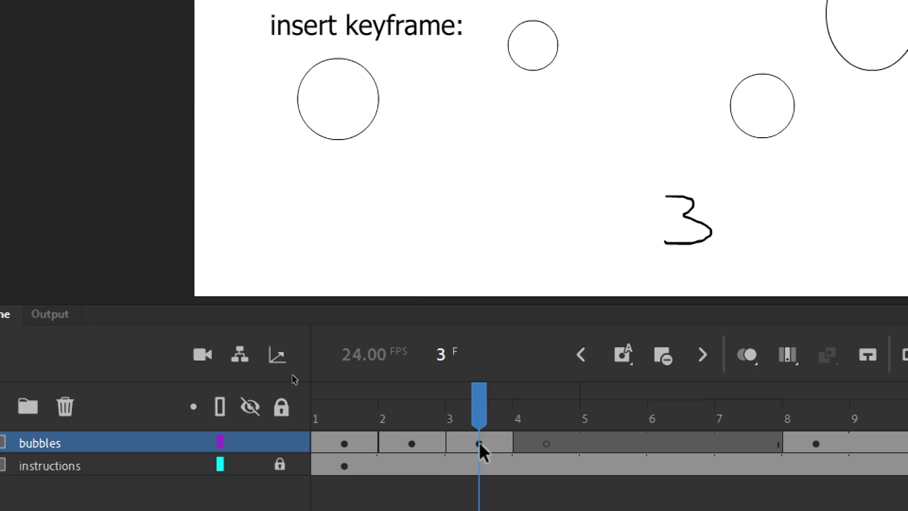
# Draw a numeral 4 below the bubbles on frame 2 and step through frames 1 to 3 to compare them
pyautogui.click(339, 410)
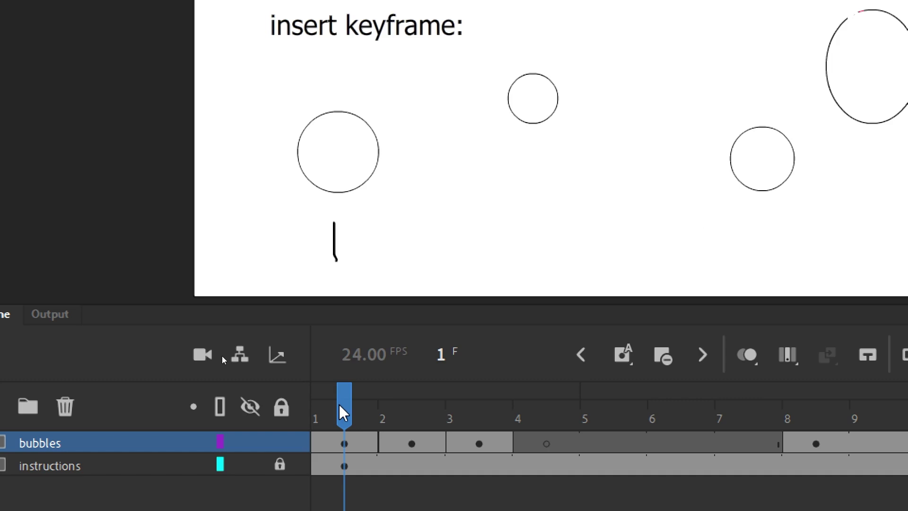
pyautogui.moveTo(345, 400); pyautogui.dragTo(435, 402)
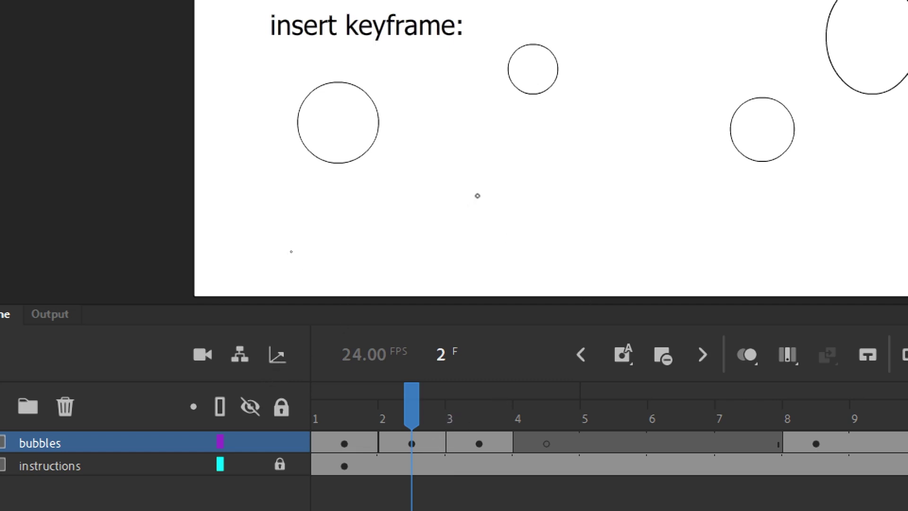
pyautogui.moveTo(477, 195)
pyautogui.mouseDown()
pyautogui.moveTo(477, 236)
pyautogui.moveTo(503, 227)
pyautogui.moveTo(507, 265)
pyautogui.mouseUp()
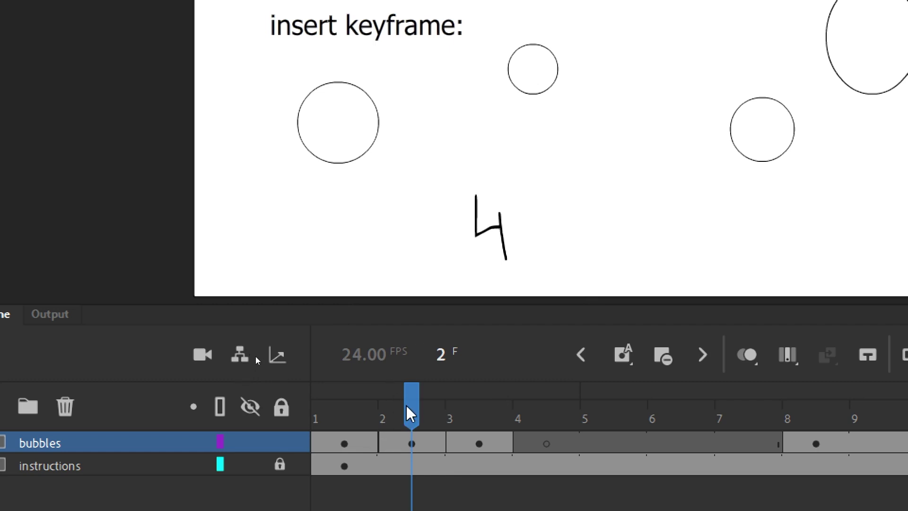
pyautogui.click(347, 408)
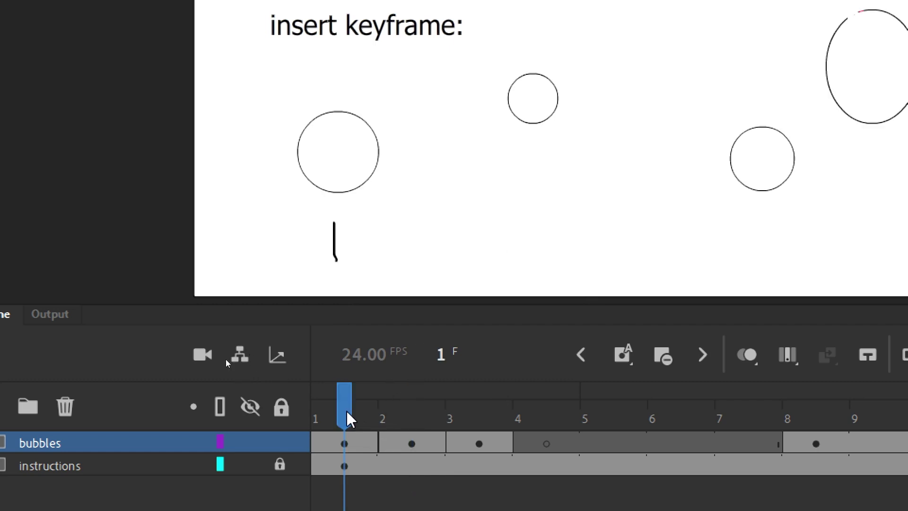
pyautogui.click(401, 413)
pyautogui.click(471, 413)
pyautogui.click(336, 414)
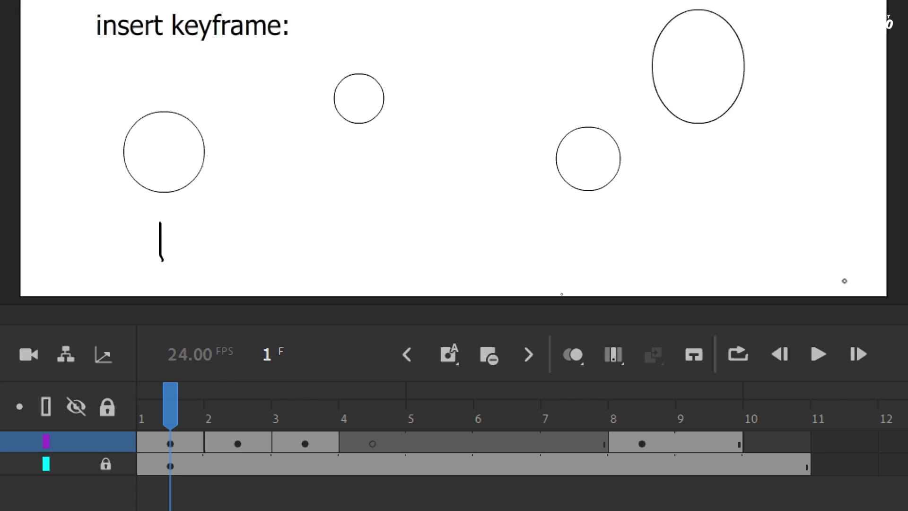
# Remove frames 4 through 10 from the bubbles layer
pyautogui.click(359, 444)
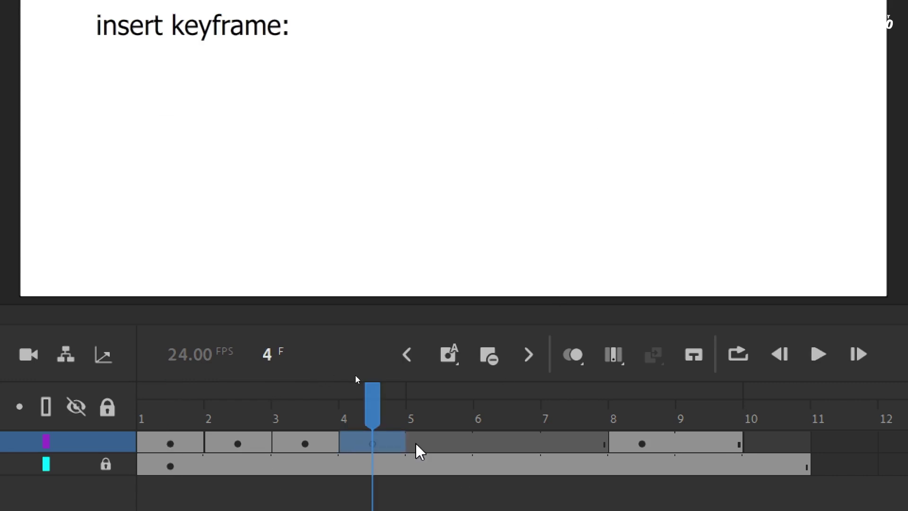
pyautogui.moveTo(421, 452); pyautogui.dragTo(773, 452)
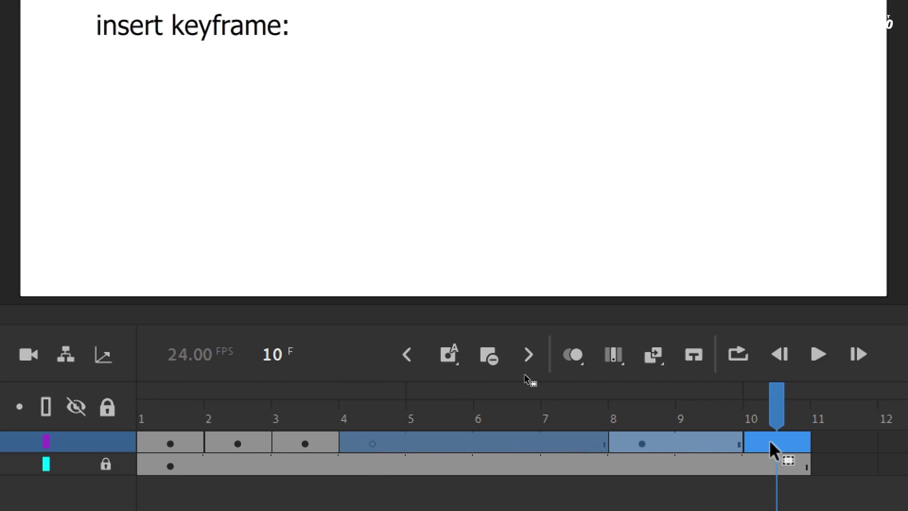
pyautogui.hotkey('shift', 'F5')
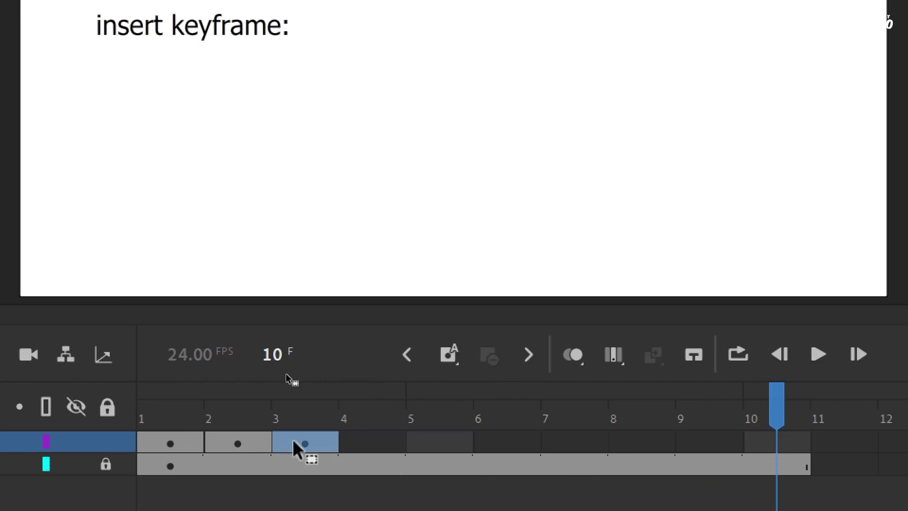
# Move the frame 3 keyframe of the bubbles layer to frame 10 and check the drawing on frame 2
pyautogui.click(293, 442)
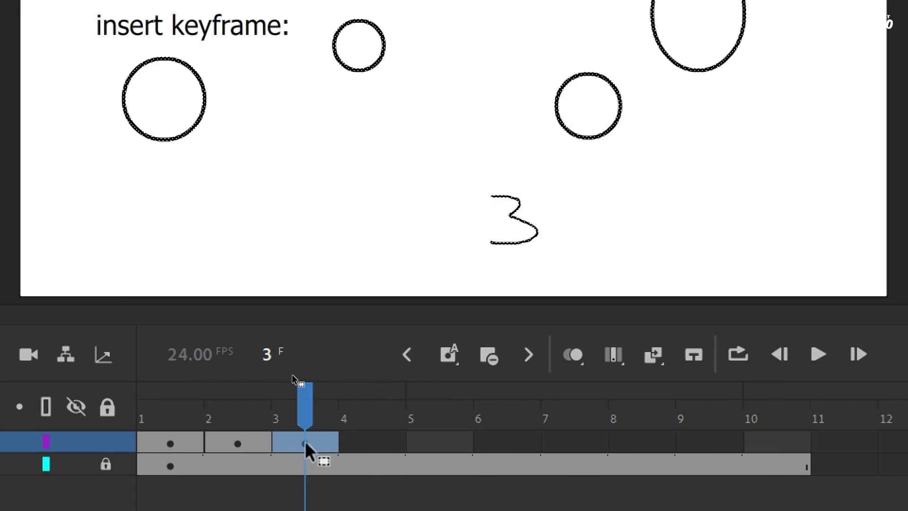
pyautogui.click(366, 442)
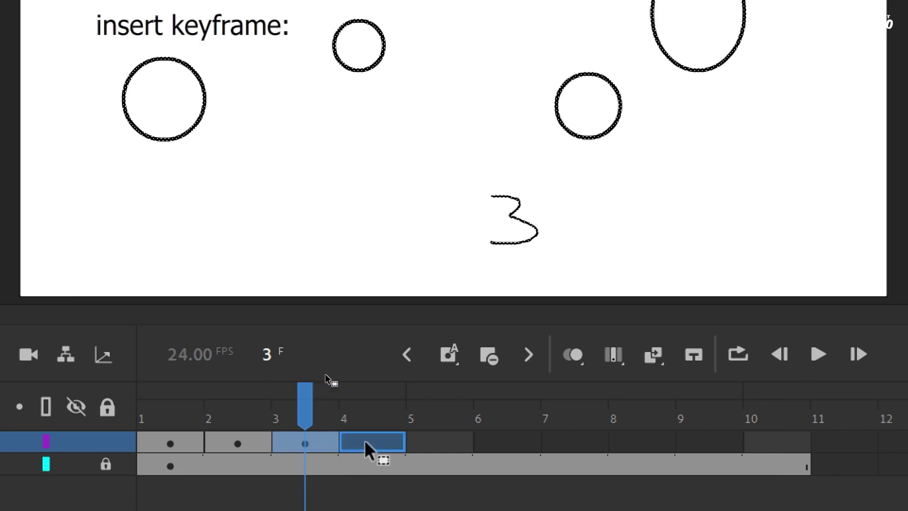
pyautogui.moveTo(366, 443)
pyautogui.mouseDown()
pyautogui.moveTo(760, 443)
pyautogui.moveTo(247, 430)
pyautogui.mouseUp()
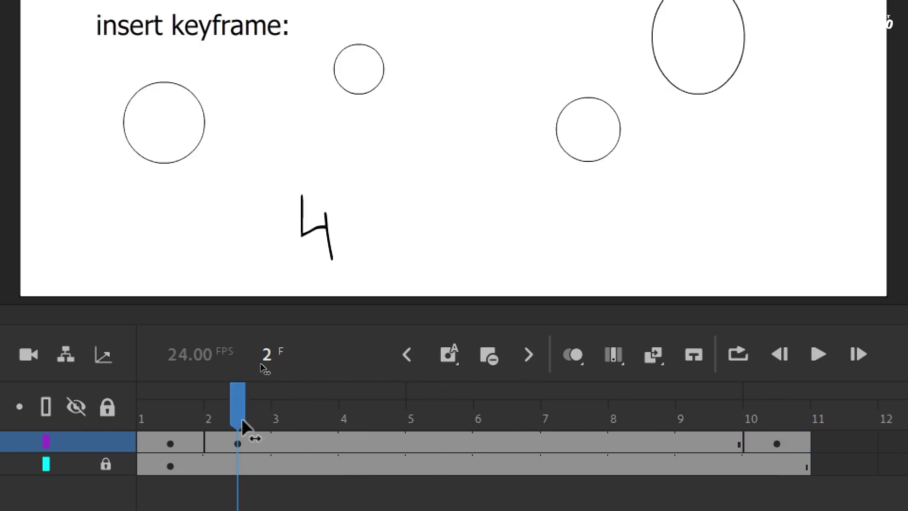
pyautogui.click(232, 443)
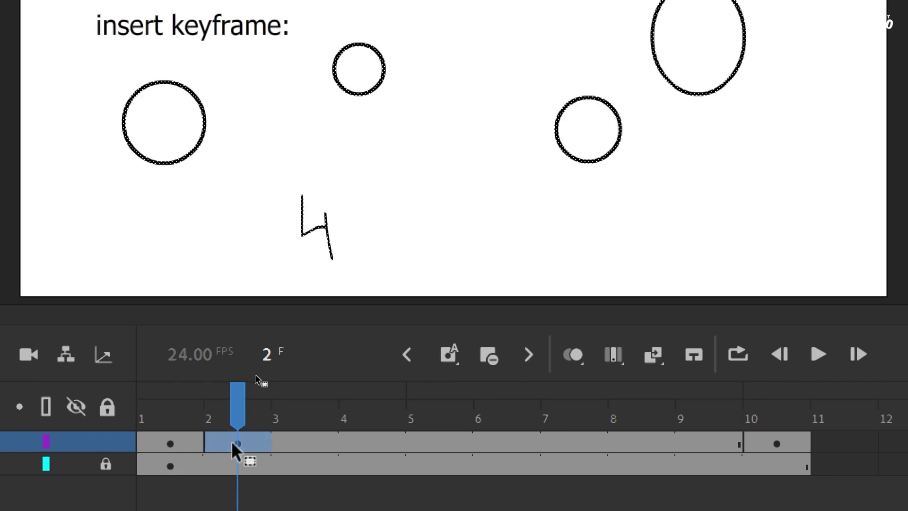
# Nudge the whole frame 10 drawing upward until its bubbles overlap the instruction text lines
pyautogui.click(767, 446)
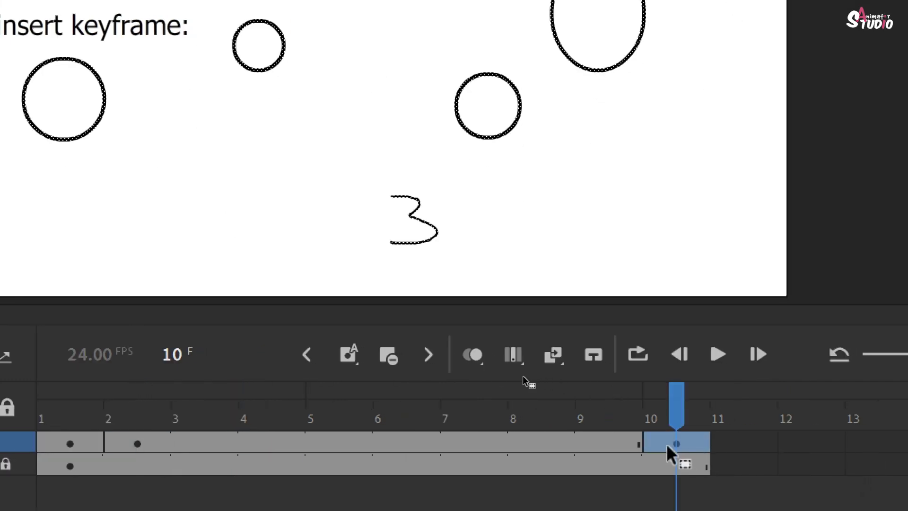
pyautogui.press('Up')
pyautogui.press('Up')
pyautogui.press('Up')
pyautogui.press('Up')
pyautogui.press('Up')
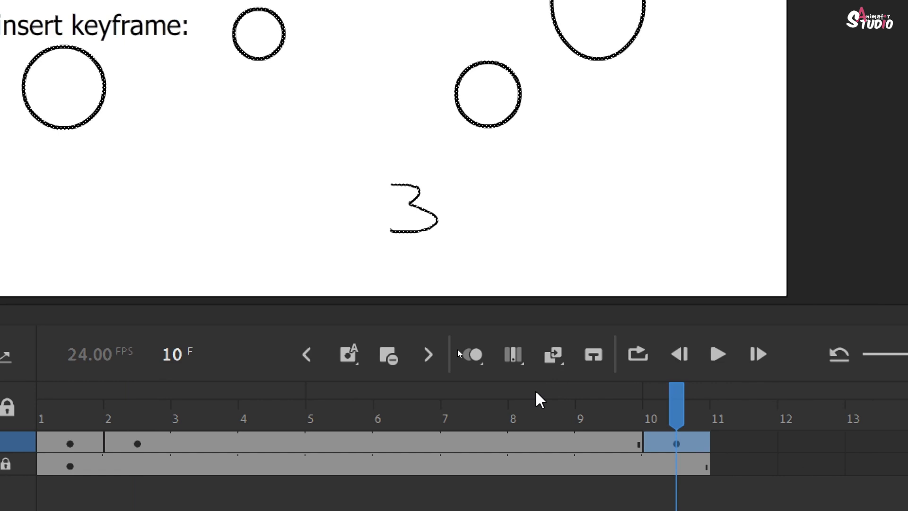
pyautogui.press('Up')
pyautogui.press('Up')
pyautogui.press('Up')
pyautogui.press('Up')
pyautogui.press('Up')
pyautogui.press('Up')
pyautogui.press('Up')
pyautogui.press('Up')
pyautogui.press('Up')
pyautogui.press('Up')
pyautogui.press('Up')
pyautogui.press('Up')
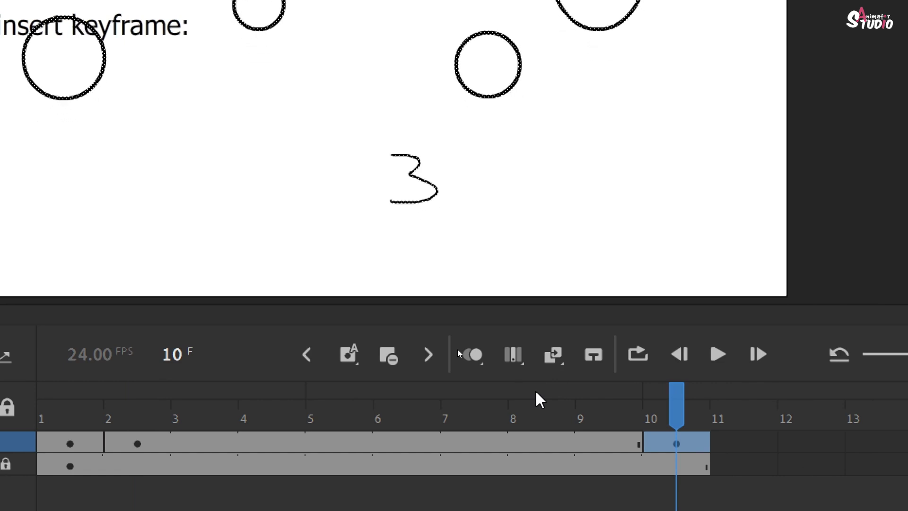
pyautogui.press('Up')
pyautogui.press('Up')
pyautogui.press('Up')
pyautogui.press('Up')
pyautogui.press('Up')
pyautogui.press('Up')
pyautogui.press('Up')
pyautogui.press('Up')
pyautogui.press('Up')
pyautogui.press('Up')
pyautogui.press('Up')
pyautogui.press('Up')
pyautogui.press('Up')
pyautogui.press('Up')
pyautogui.press('Up')
pyautogui.press('Up')
pyautogui.press('Up')
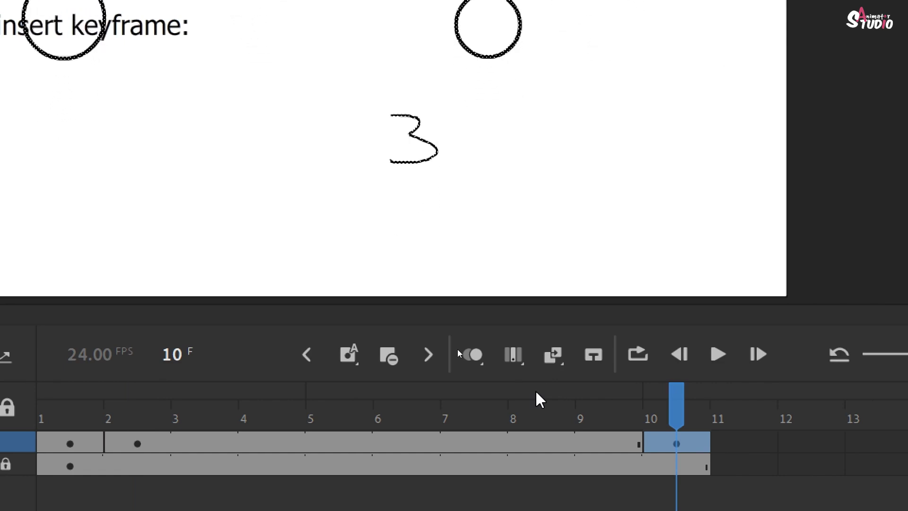
pyautogui.press('Up')
pyautogui.press('Up')
pyautogui.press('Up')
pyautogui.press('Up')
pyautogui.press('Up')
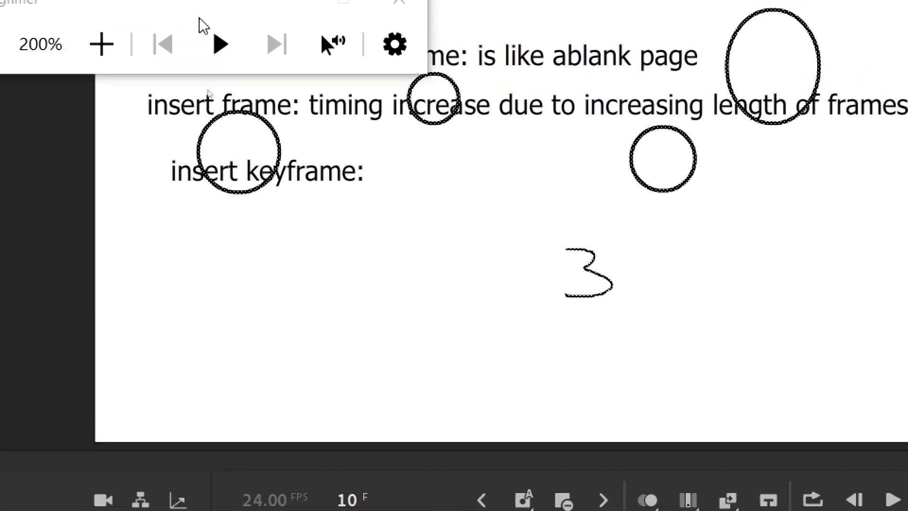
# Close the Magnifier and delete the handwritten numeral 3 from frame 10 of the bubbles layer
pyautogui.click(412, 24)
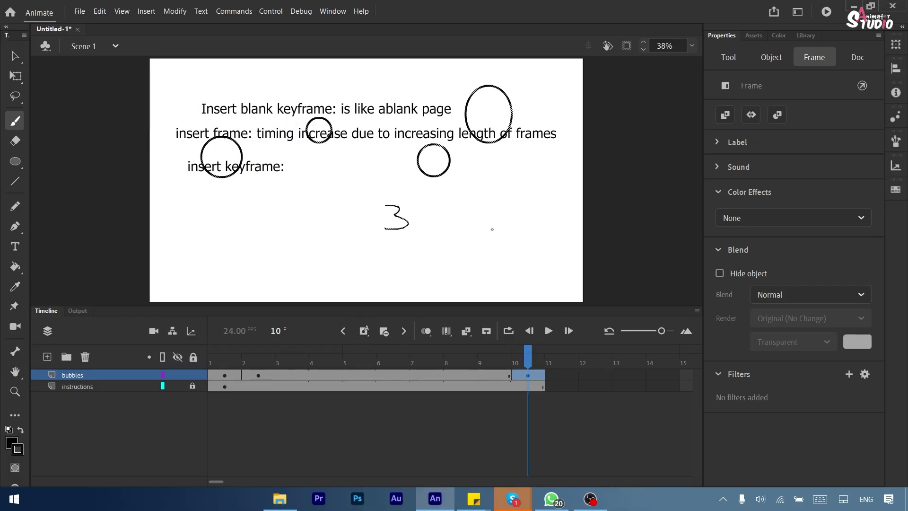
pyautogui.press('v')
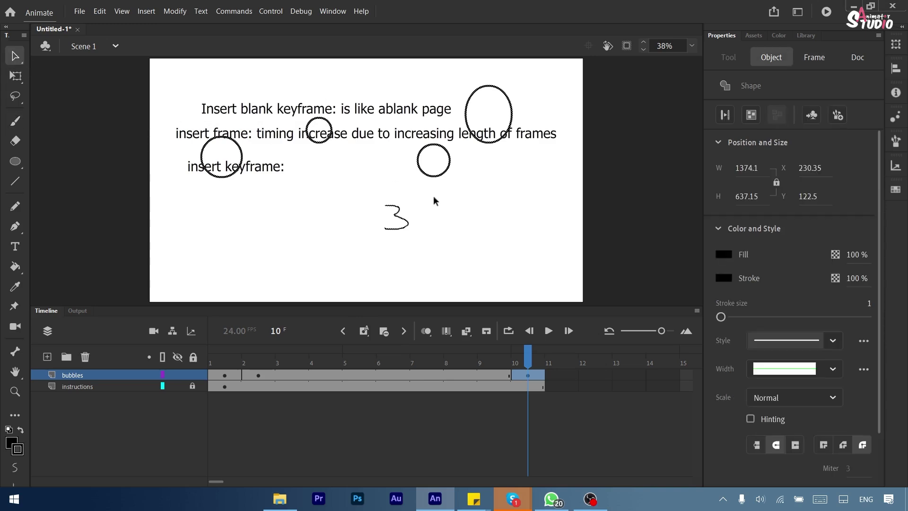
pyautogui.click(405, 238)
pyautogui.click(406, 238)
pyautogui.click(407, 236)
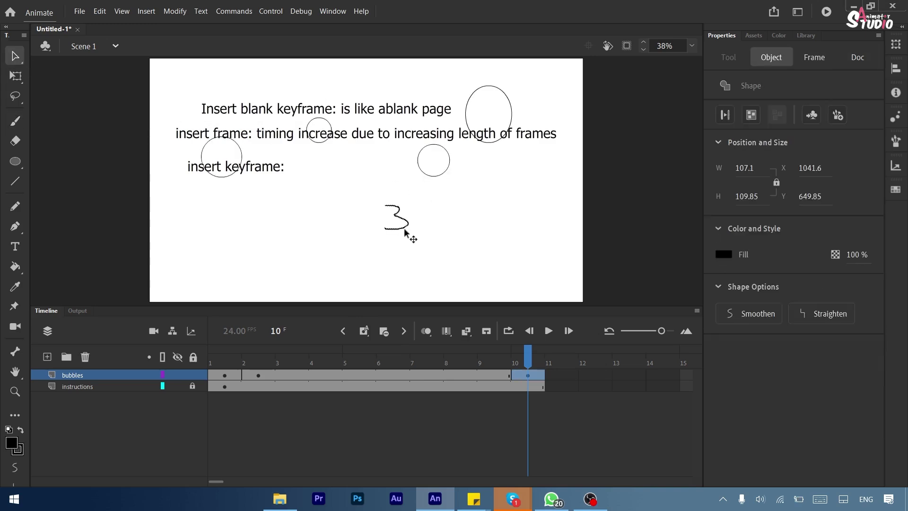
pyautogui.press('Delete')
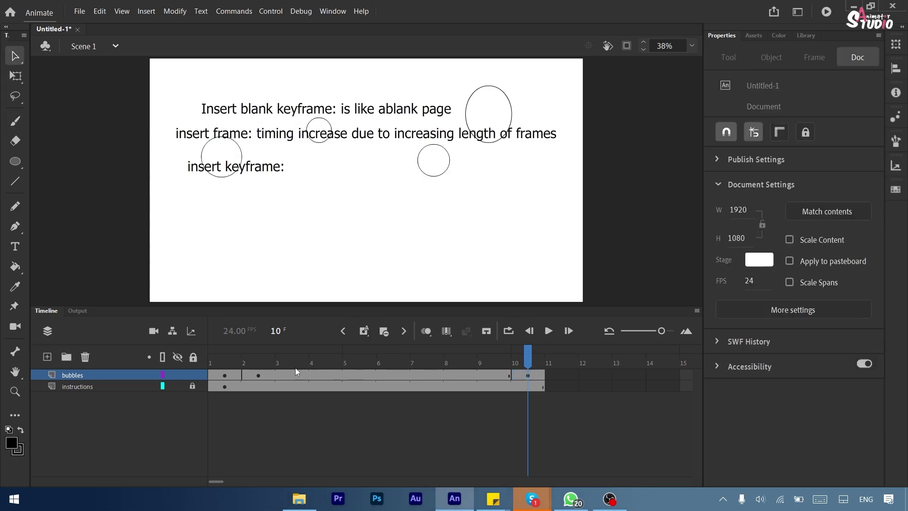
# Remove frames from frame 2 of the bubbles layer until the raised-bubbles keyframe directly follows frame 1
pyautogui.click(254, 374)
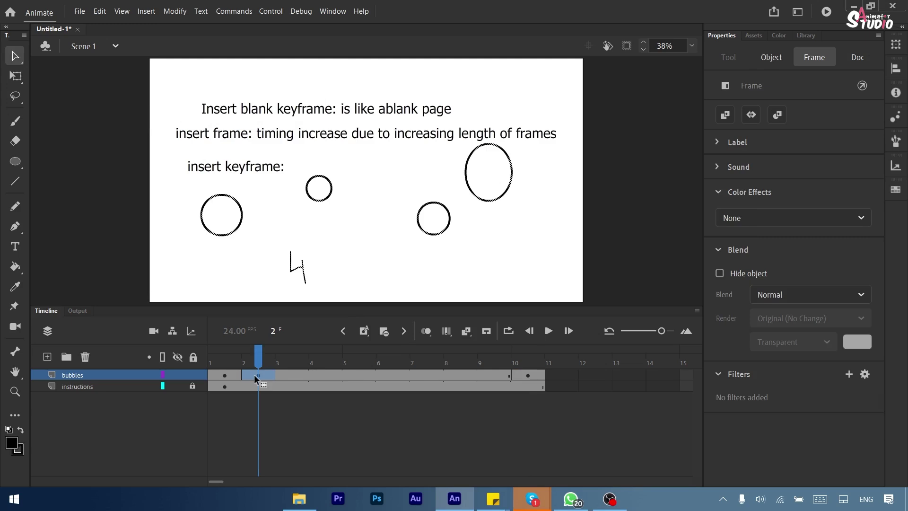
pyautogui.hotkey('shift', 'F5')
pyautogui.hotkey('shift', 'F5')
pyautogui.hotkey('shift', 'F5')
pyautogui.hotkey('shift', 'F5')
pyautogui.hotkey('shift', 'F5')
pyautogui.hotkey('shift', 'F5')
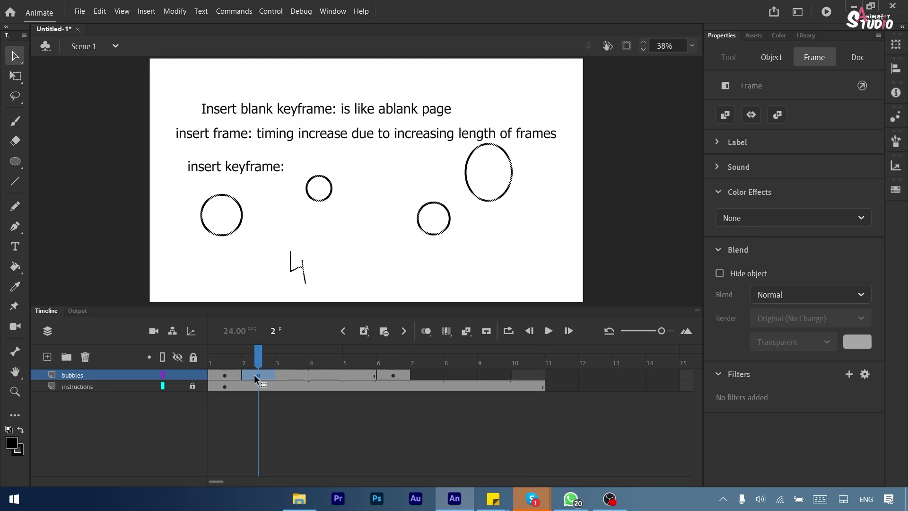
pyautogui.hotkey('shift', 'F5')
pyautogui.hotkey('shift', 'F5')
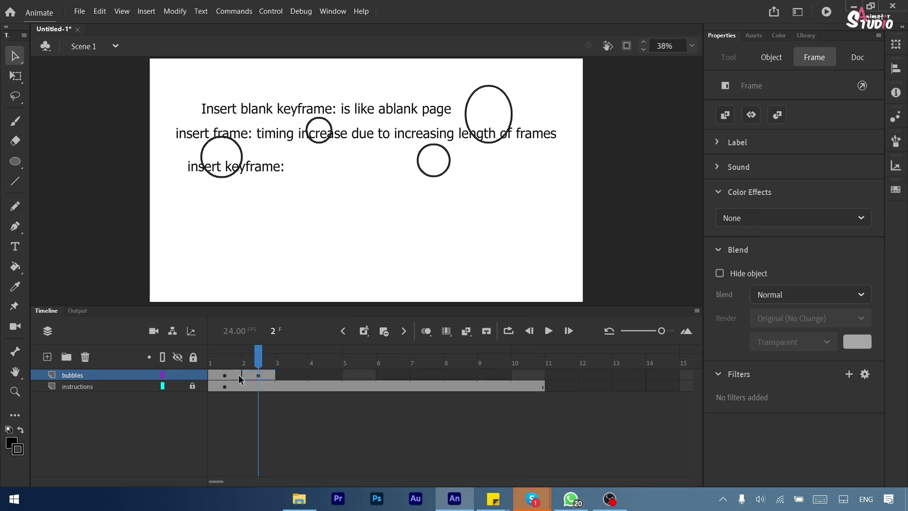
# Insert frames after frame 1 of the bubbles layer so its drawing holds through frame 7
pyautogui.click(238, 375)
pyautogui.press('F5')
pyautogui.press('F5')
pyautogui.press('F5')
pyautogui.press('F5')
pyautogui.press('F5')
pyautogui.press('F5')
pyautogui.press('F5')
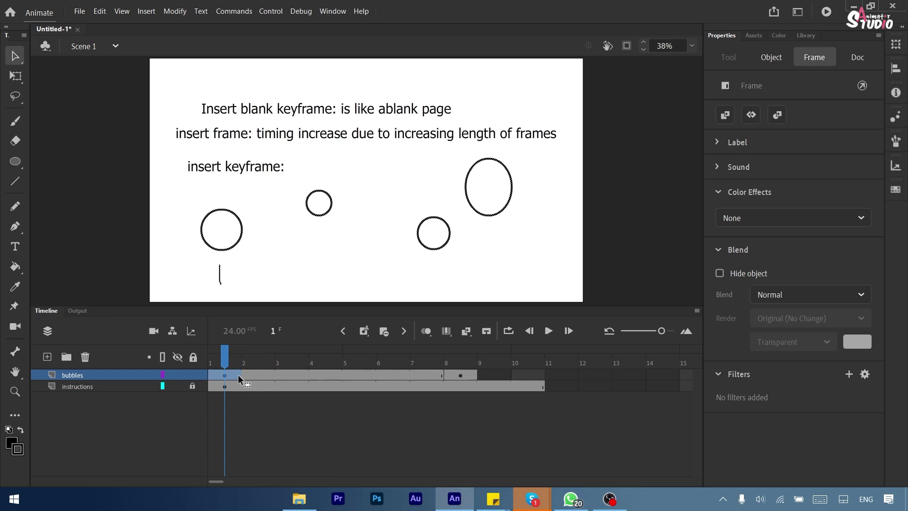
# Extend the first bubbles drawing to hold through frame 9 and delete the handwritten numeral 1 from it
pyautogui.press('F5')
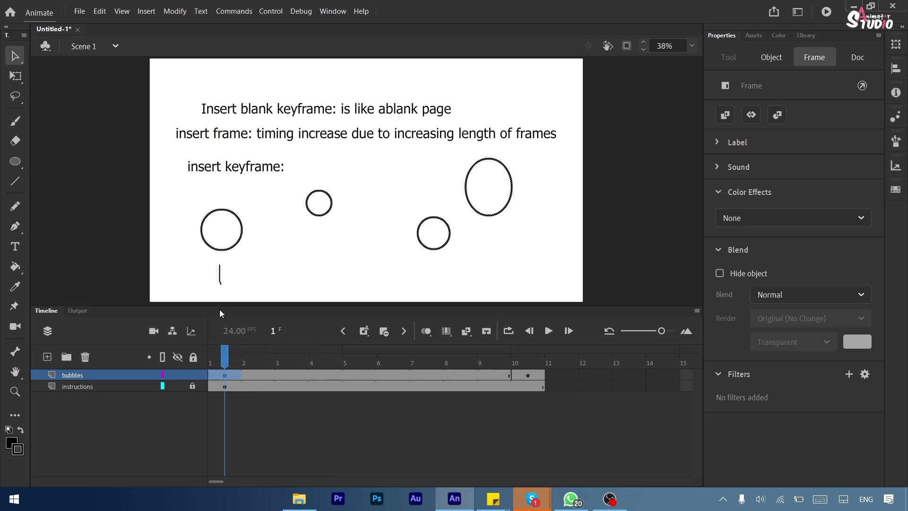
pyautogui.click(241, 271)
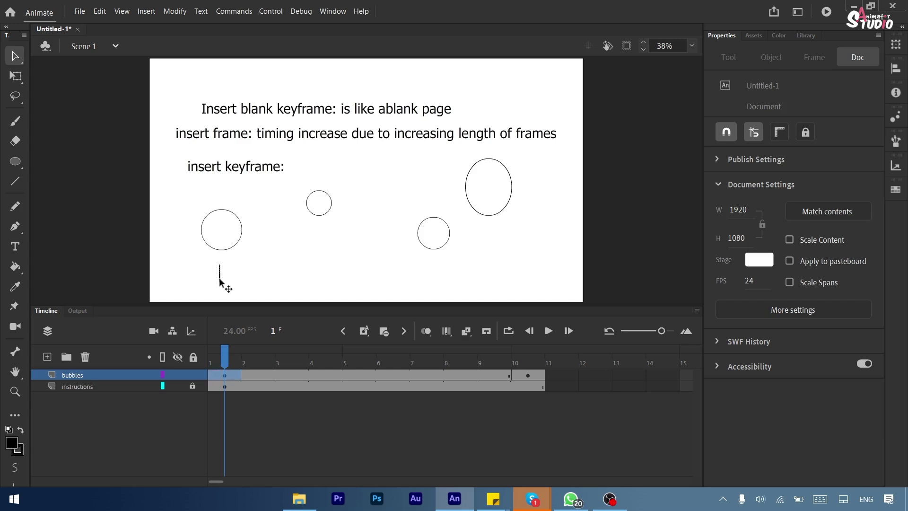
pyautogui.click(220, 280)
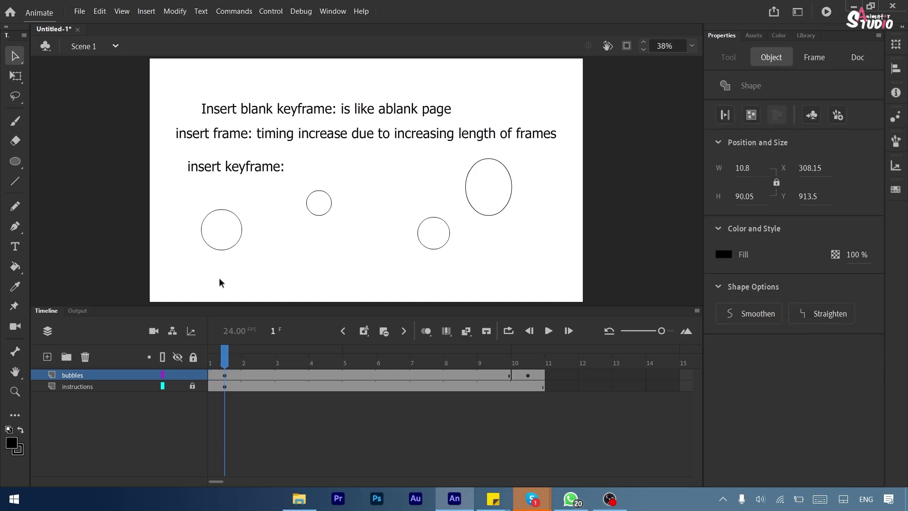
pyautogui.press('Delete')
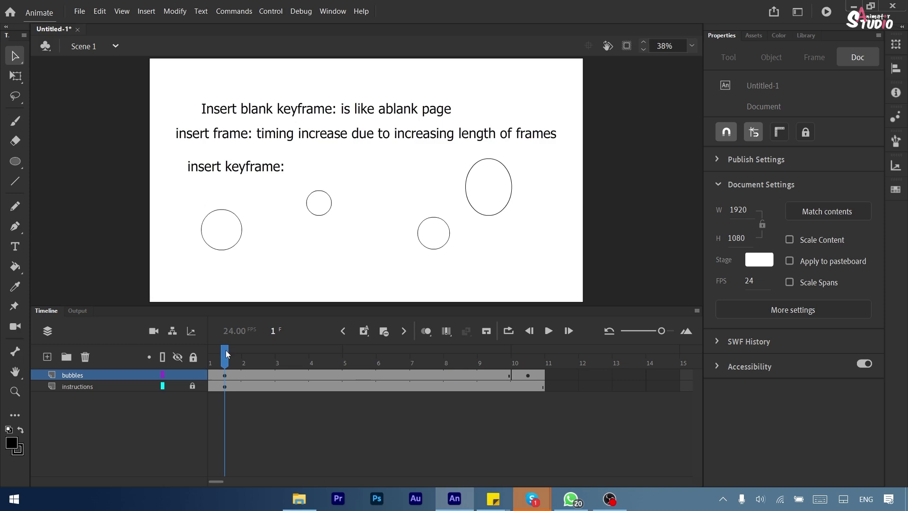
# Scrub between frames 1 and 10 to compare the bubble positions, and hide the instructions layer
pyautogui.moveTo(226, 354); pyautogui.dragTo(514, 380)
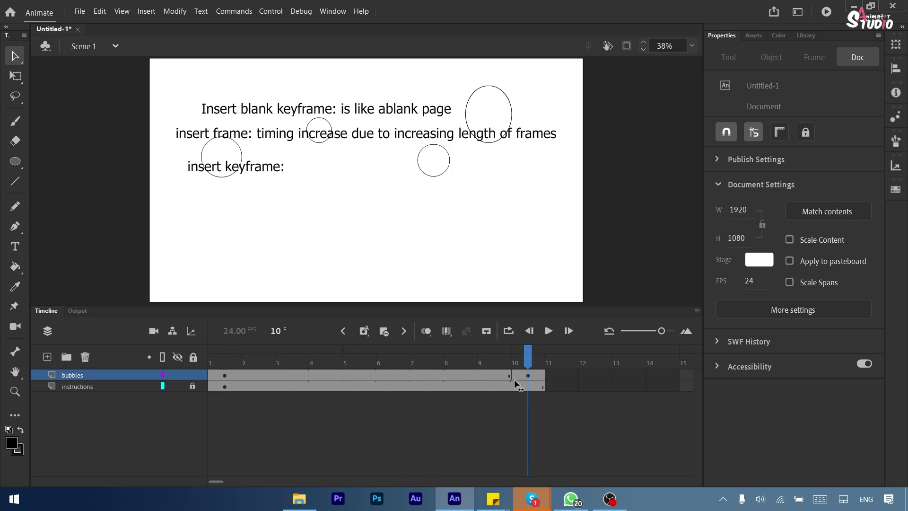
pyautogui.moveTo(515, 380); pyautogui.dragTo(223, 384)
pyautogui.click(180, 384)
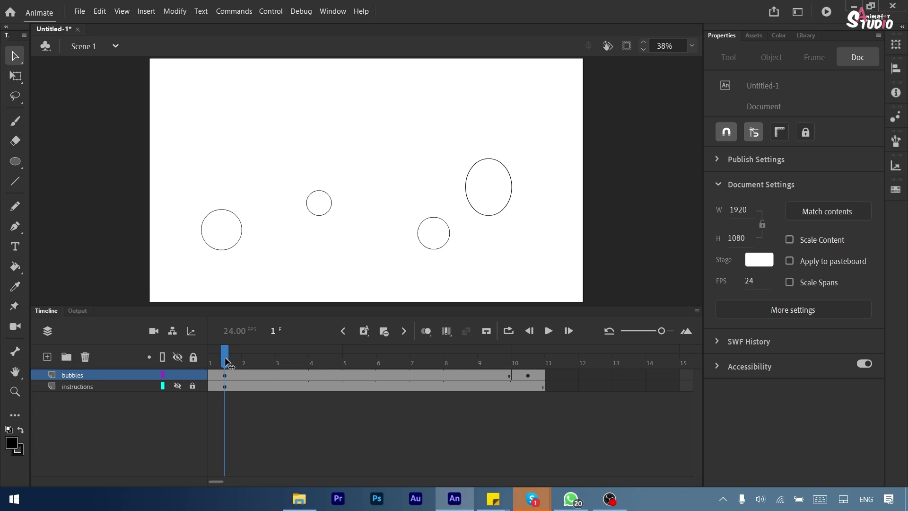
# Create a classic tween on the bubbles layer between frames 1 and 10, accepting the conversion of its content to a symbol
pyautogui.click(293, 374)
pyautogui.rightClick(294, 375)
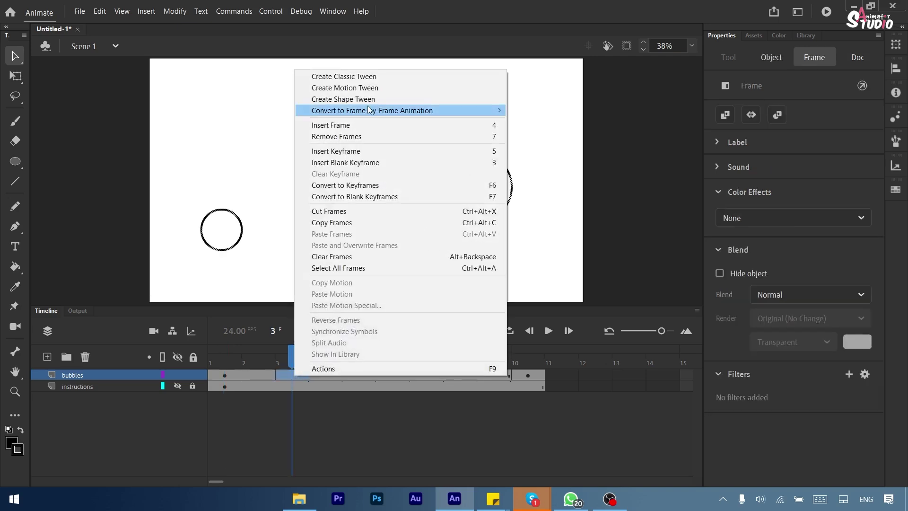
pyautogui.click(377, 79)
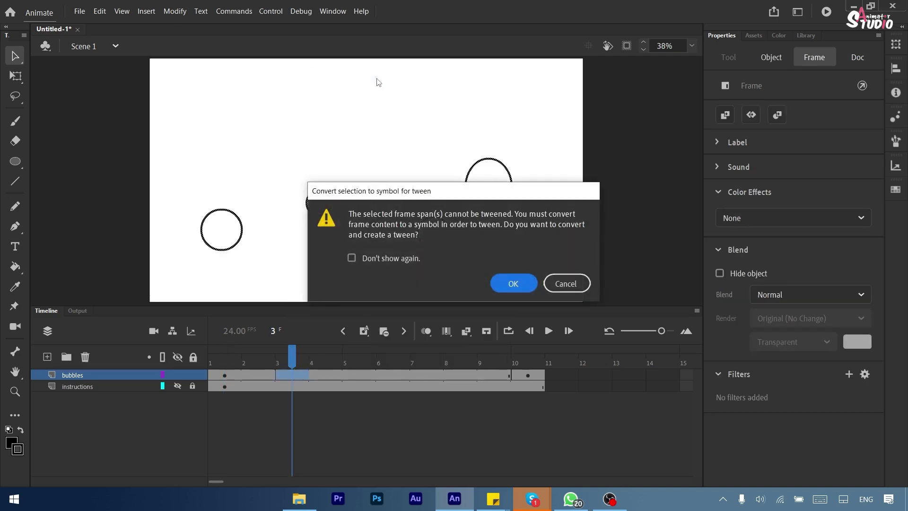
pyautogui.click(513, 283)
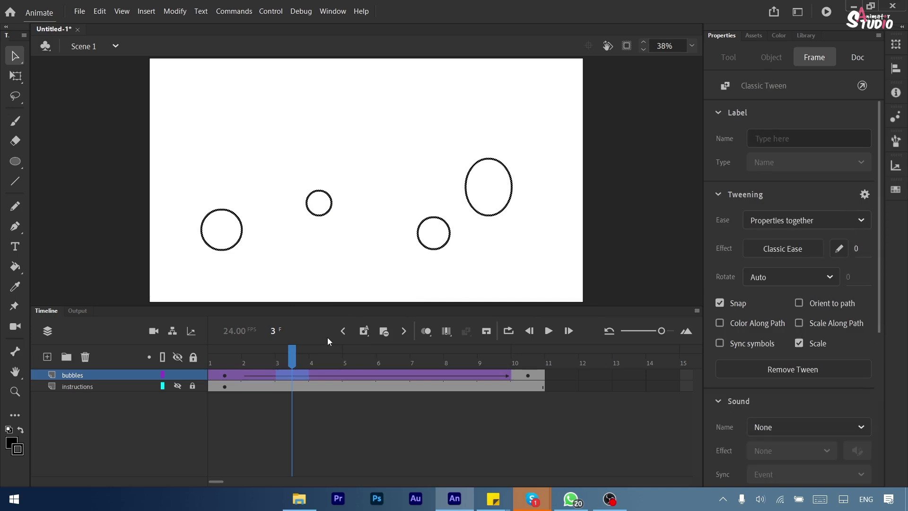
# Play the tweened bubbles animation from frame 1
pyautogui.moveTo(297, 355); pyautogui.dragTo(195, 358)
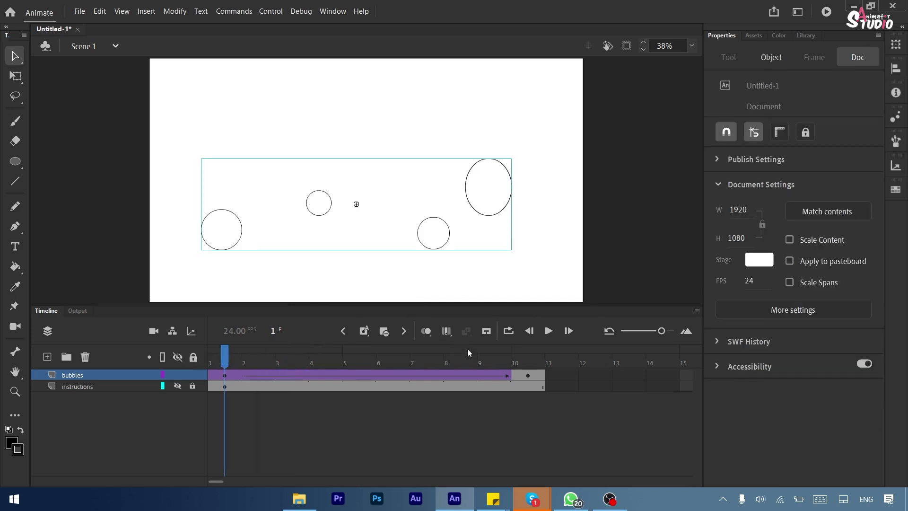
pyautogui.click(549, 332)
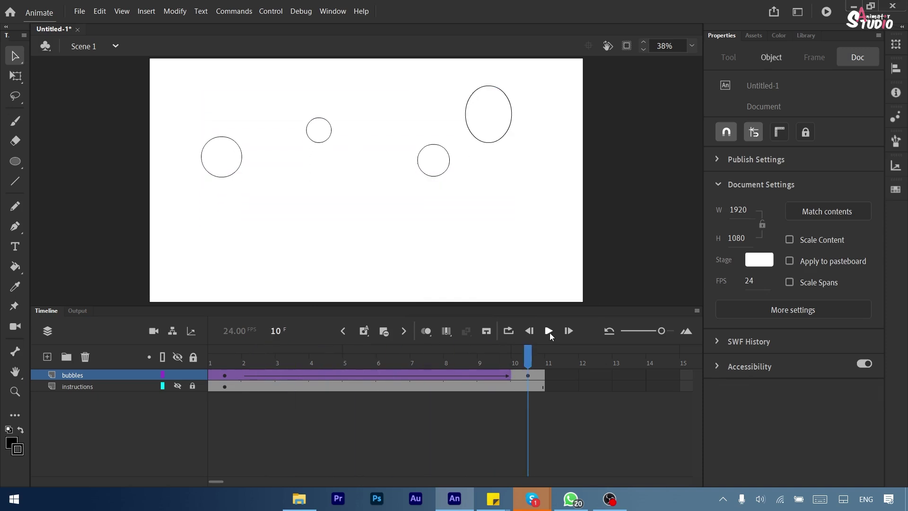
pyautogui.click(549, 332)
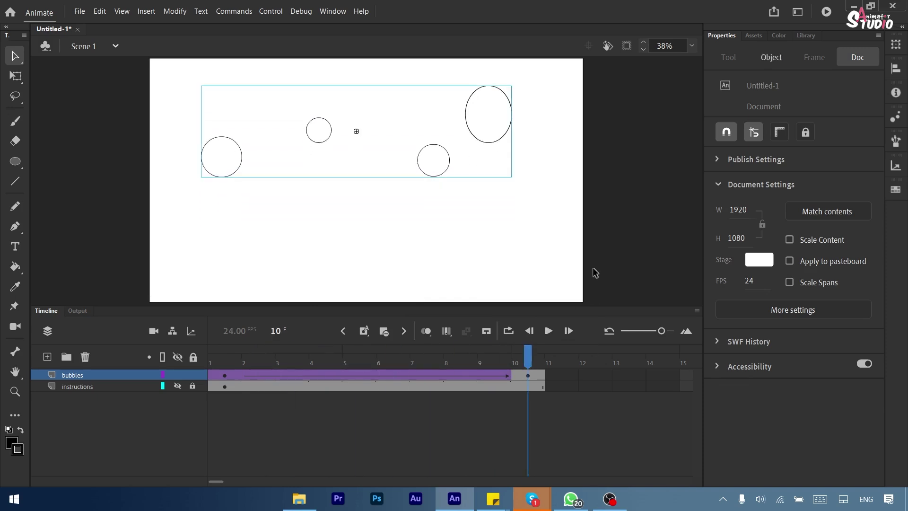
# Nudge the frame 1 bubbles downward in large increments until the lowest ones sit just above the stage's bottom edge
pyautogui.click(222, 376)
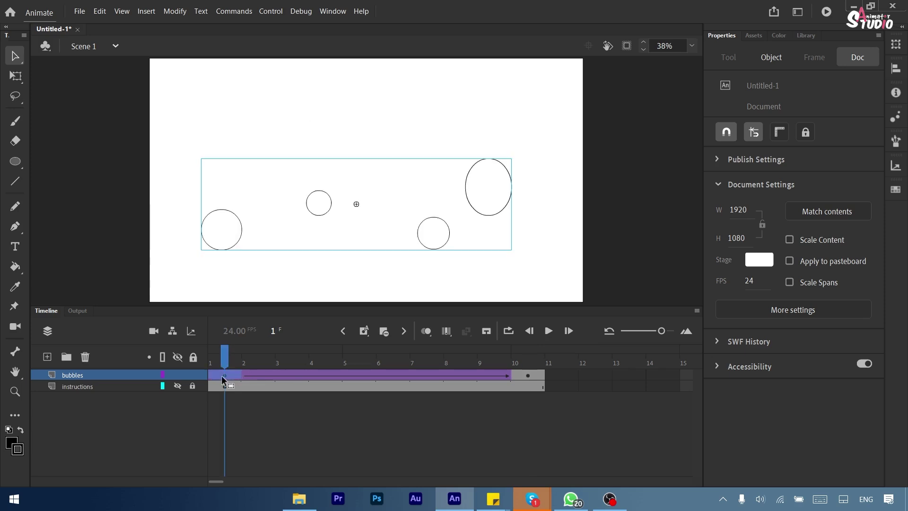
pyautogui.hotkey('shift', 'Down')
pyautogui.hotkey('shift', 'Down')
pyautogui.hotkey('shift', 'Down')
pyautogui.hotkey('shift', 'Down')
pyautogui.hotkey('shift', 'Down')
pyautogui.hotkey('shift', 'Down')
pyautogui.hotkey('shift', 'Down')
pyautogui.hotkey('shift', 'Down')
pyautogui.hotkey('shift', 'Down')
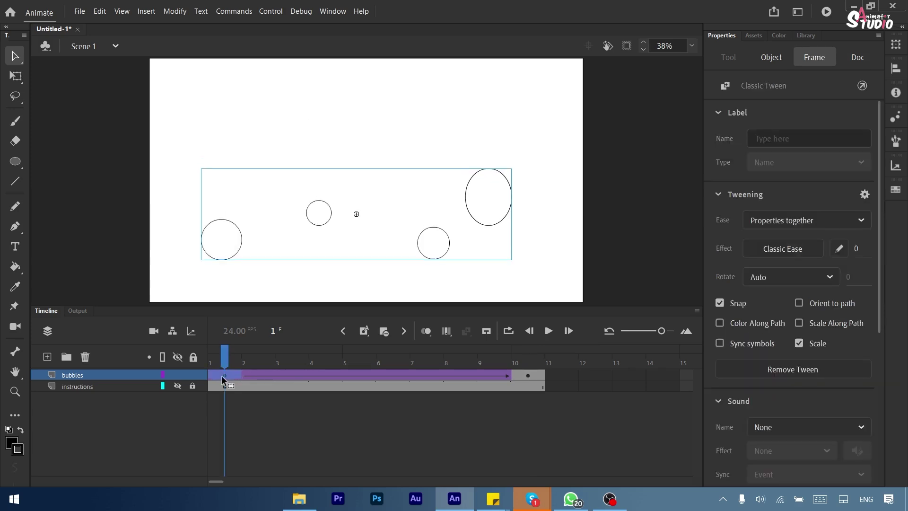
pyautogui.hotkey('shift', 'Down')
pyautogui.hotkey('shift', 'Down')
pyautogui.hotkey('shift', 'Down')
pyautogui.hotkey('shift', 'Down')
pyautogui.hotkey('shift', 'Down')
pyautogui.hotkey('shift', 'Down')
pyautogui.hotkey('shift', 'Down')
pyautogui.hotkey('shift', 'Down')
pyautogui.hotkey('shift', 'Down')
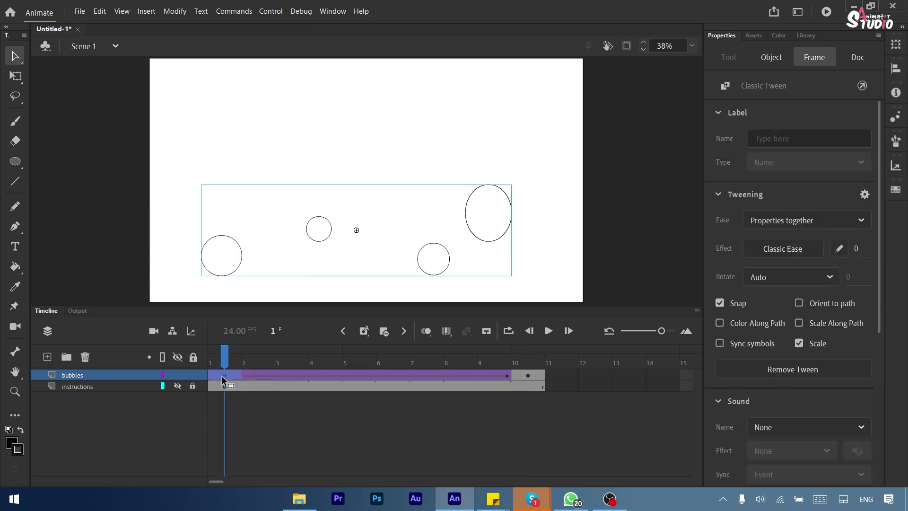
pyautogui.hotkey('shift', 'Down')
pyautogui.hotkey('shift', 'Down')
pyautogui.hotkey('shift', 'Down')
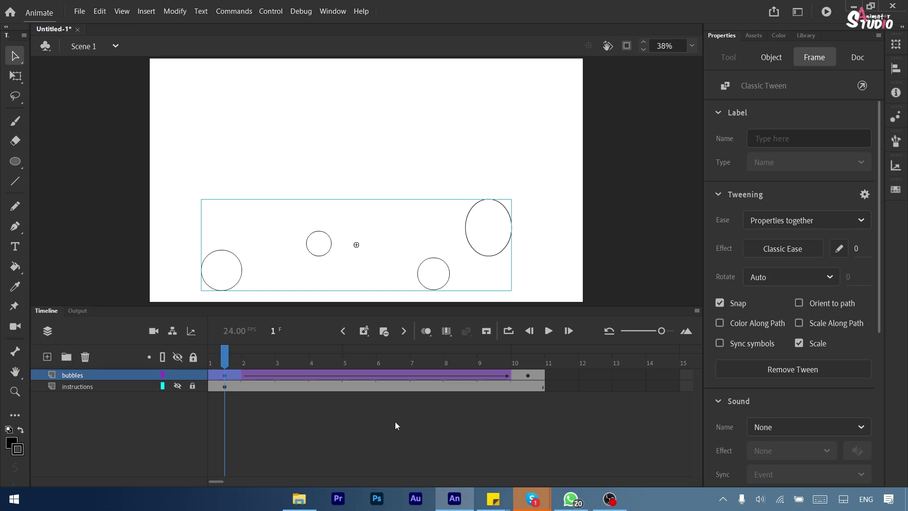
# Nudge the frame 10 bubbles upward until the largest one sits just below the stage's top edge
pyautogui.click(522, 376)
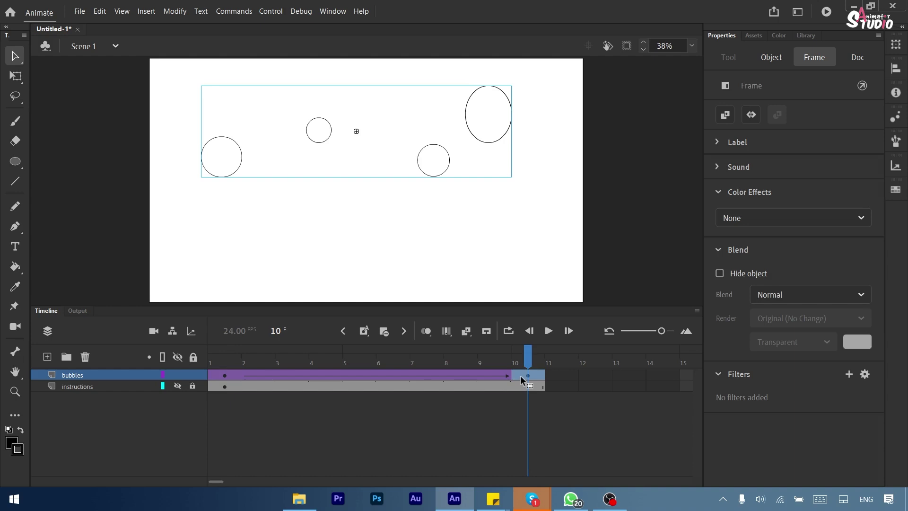
pyautogui.press('Up')
pyautogui.press('Up')
pyautogui.press('Up')
pyautogui.press('Up')
pyautogui.press('Up')
pyautogui.press('Up')
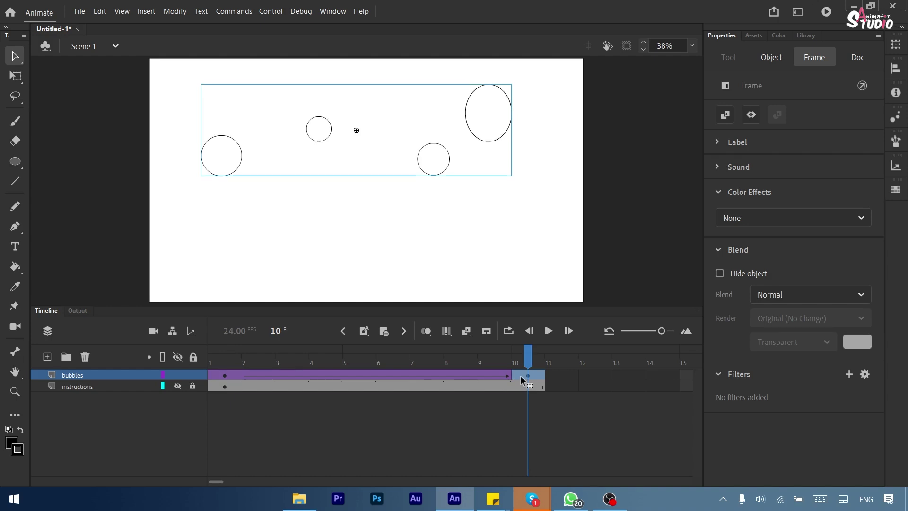
pyautogui.press('Up')
pyautogui.press('Up')
pyautogui.press('Up')
pyautogui.press('Up')
pyautogui.press('Up')
pyautogui.press('Up')
pyautogui.press('Up')
pyautogui.press('Up')
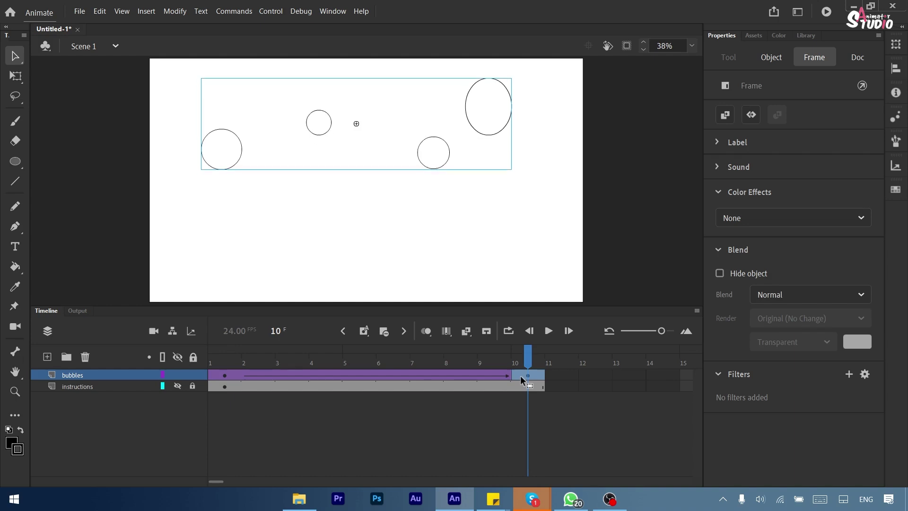
pyautogui.press('Up')
pyautogui.press('Up')
pyautogui.press('Up')
pyautogui.press('Up')
pyautogui.press('Up')
pyautogui.press('Up')
pyautogui.press('Up')
pyautogui.press('Up')
pyautogui.press('Up')
pyautogui.press('Up')
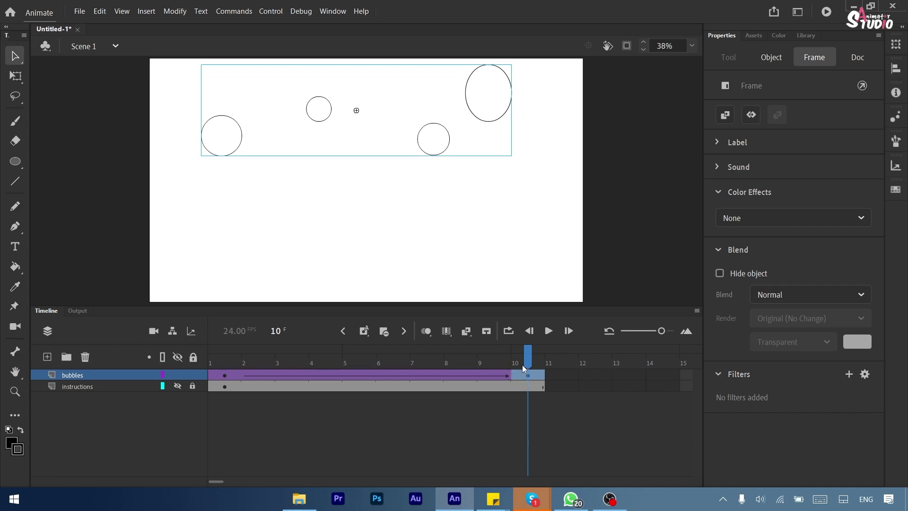
# Enable loop playback over frames 1 to 10 and play the rising-bubbles tween
pyautogui.click(530, 331)
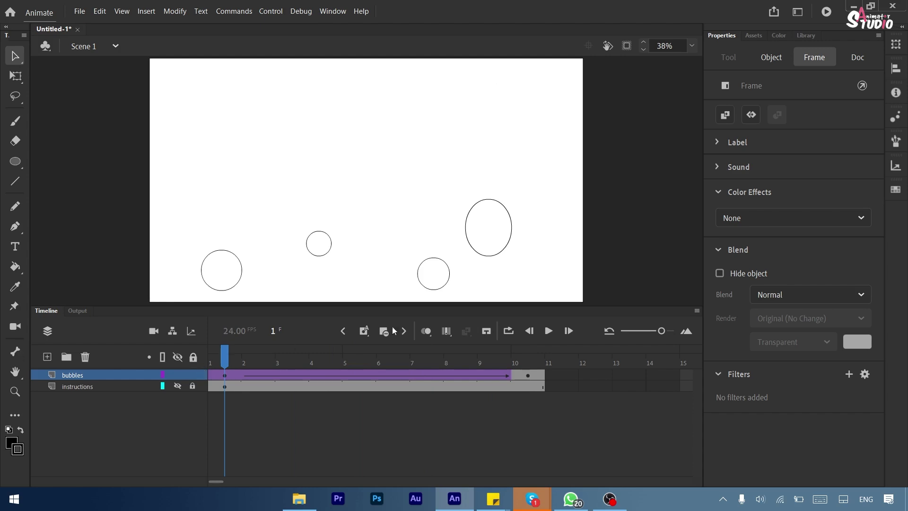
pyautogui.click(510, 331)
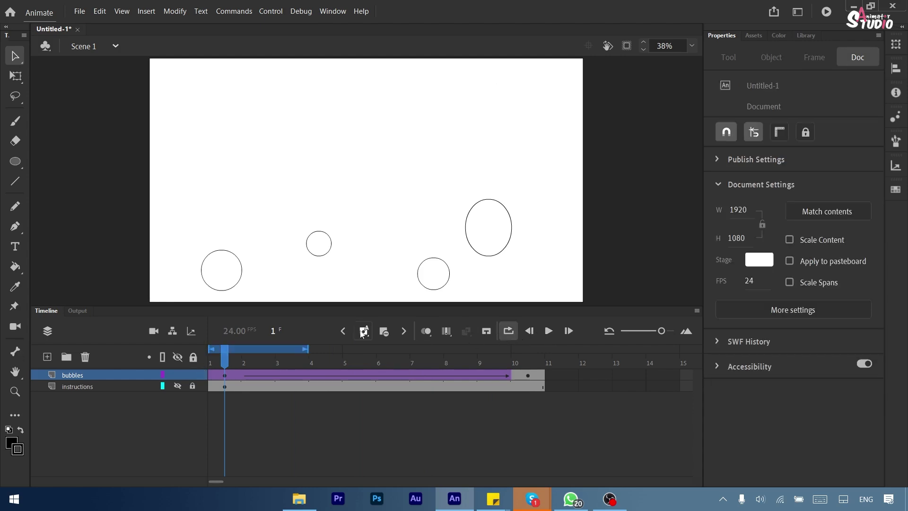
pyautogui.moveTo(307, 347); pyautogui.dragTo(527, 355)
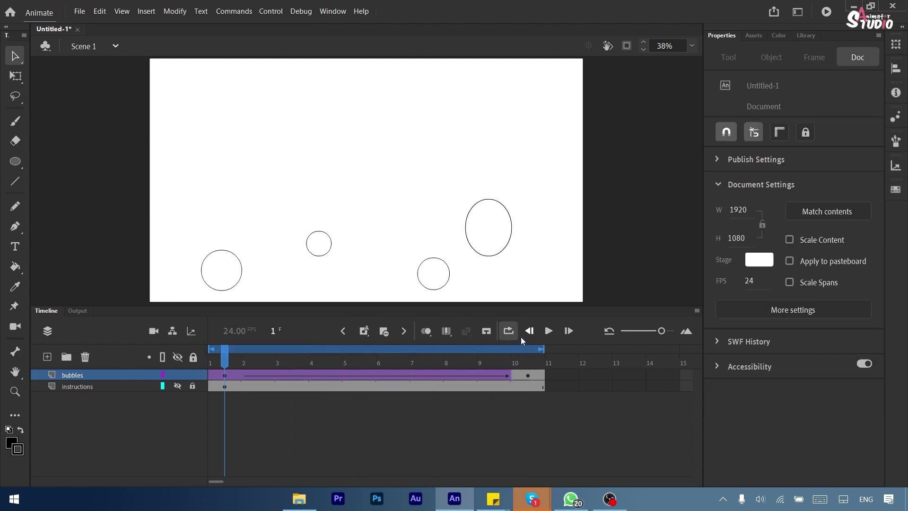
pyautogui.click(548, 332)
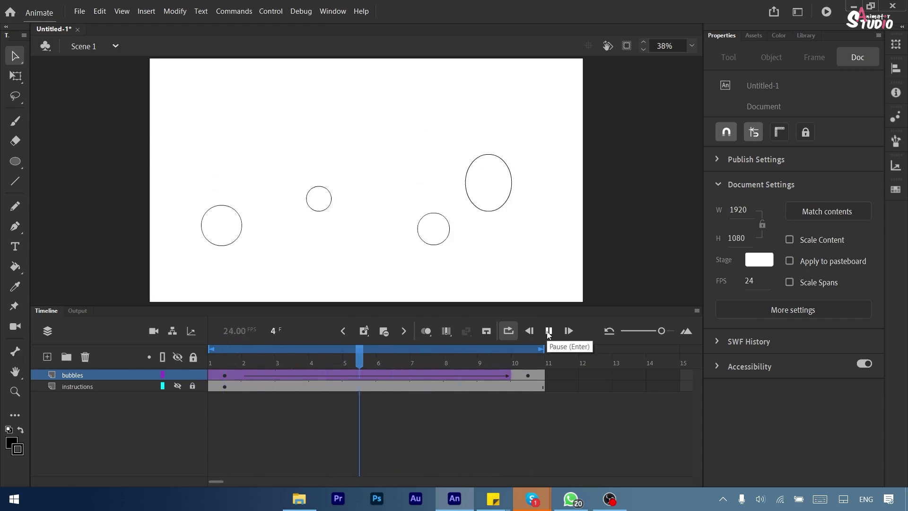
pyautogui.click(548, 331)
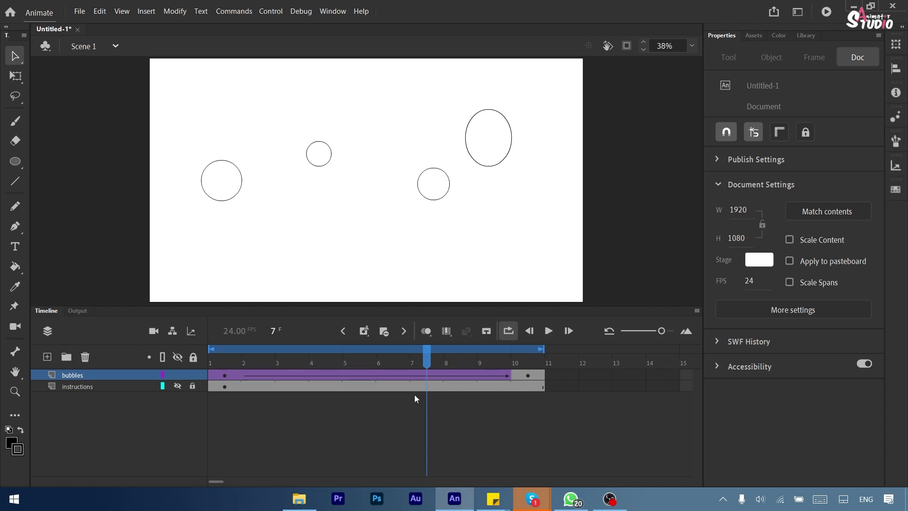
# Remove the classic tween from the bubbles layer and review the frame commands and their shortcuts at frame 4
pyautogui.rightClick(361, 376)
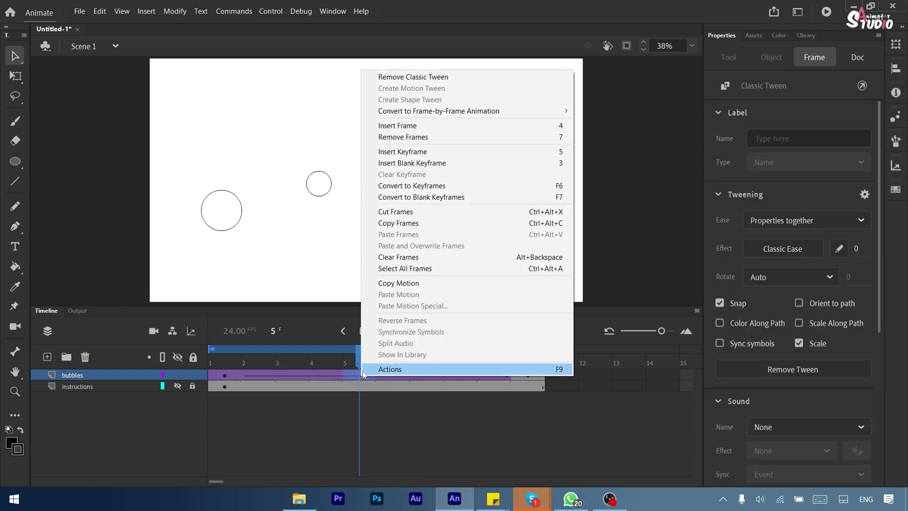
pyautogui.click(404, 77)
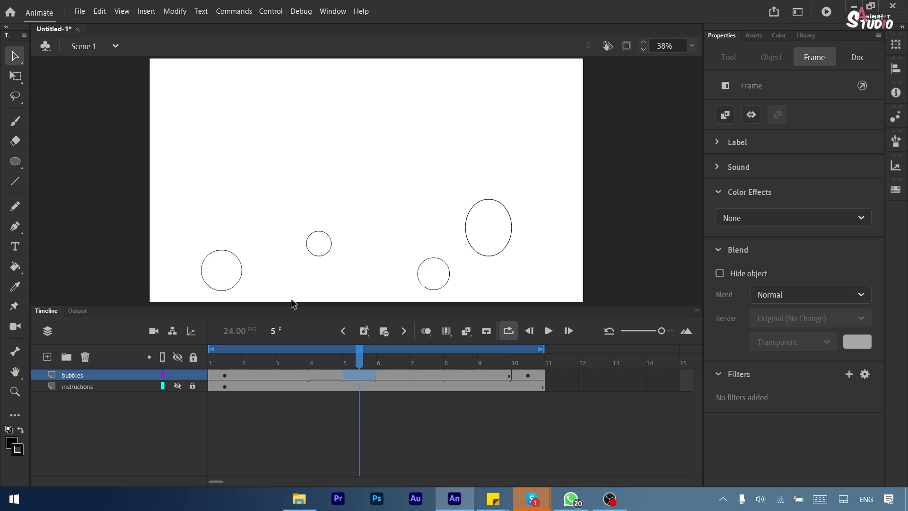
pyautogui.click(326, 375)
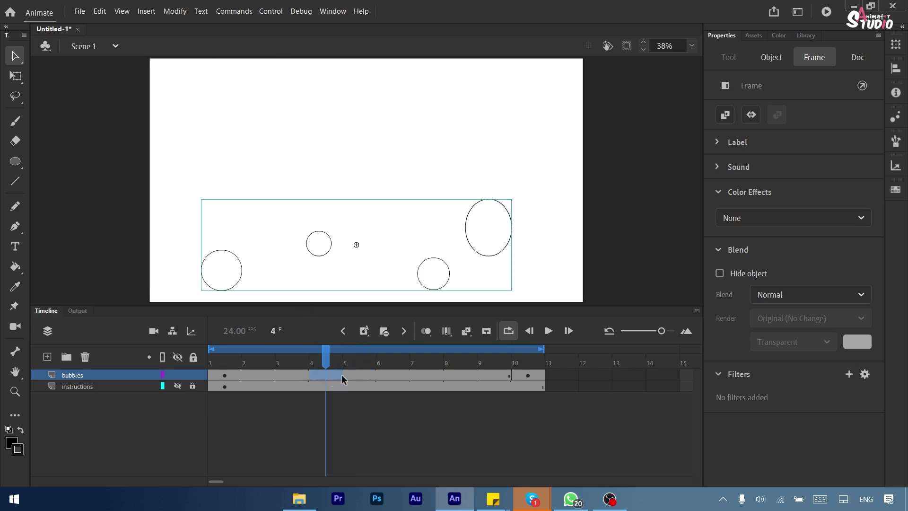
pyautogui.rightClick(341, 375)
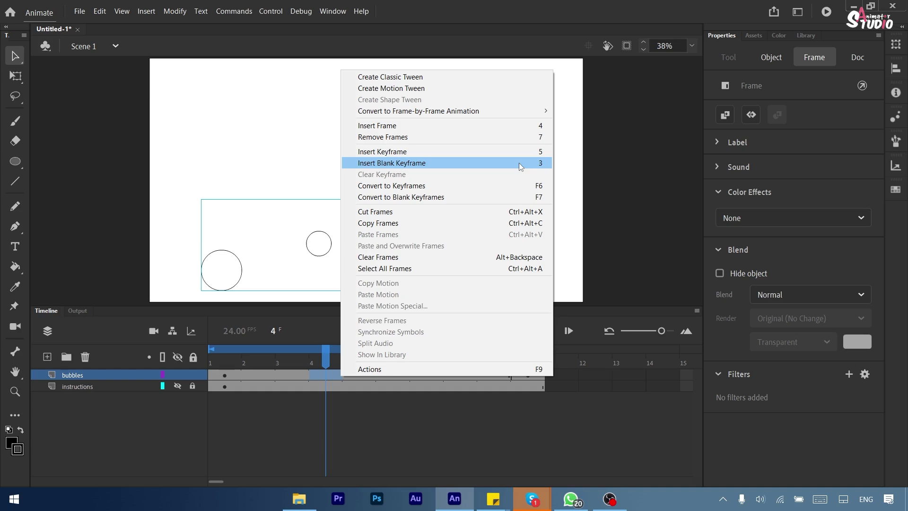
pyautogui.click(475, 427)
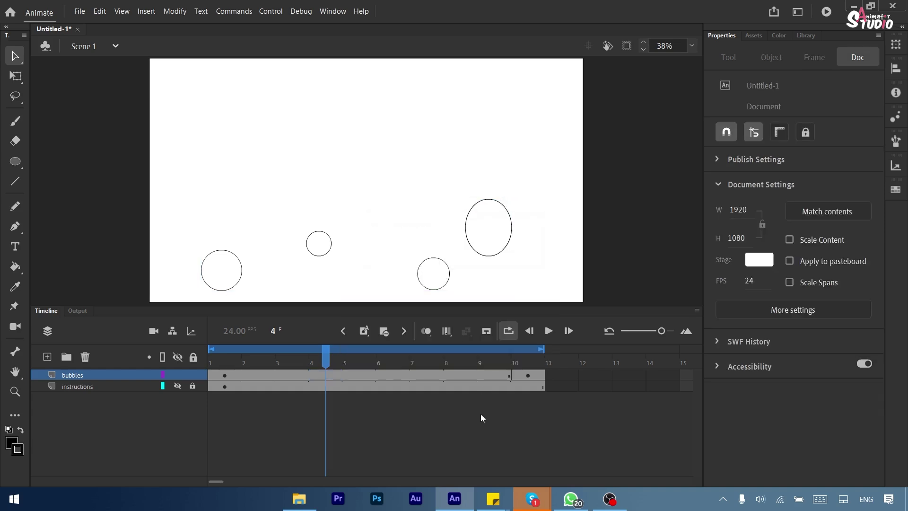
# Check the available layout presets in the keyboard shortcut settings and search the commands for "blank"
pyautogui.click(100, 12)
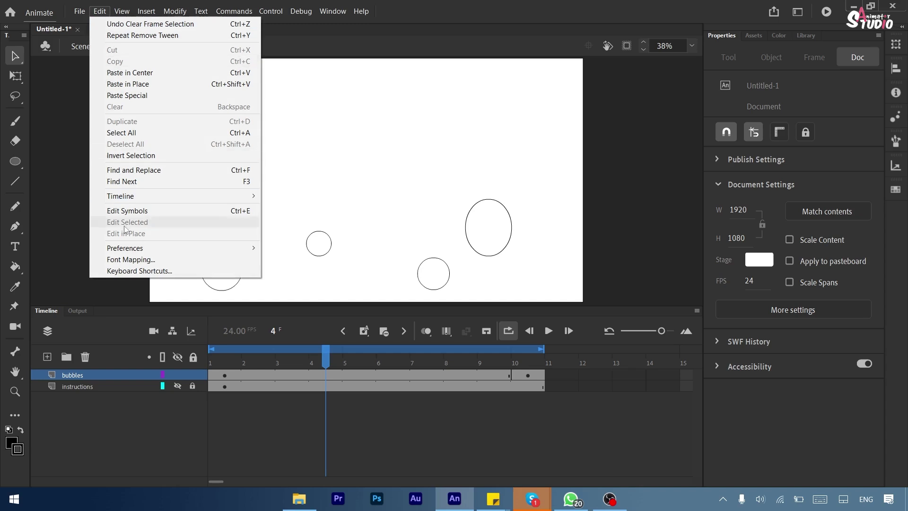
pyautogui.click(132, 271)
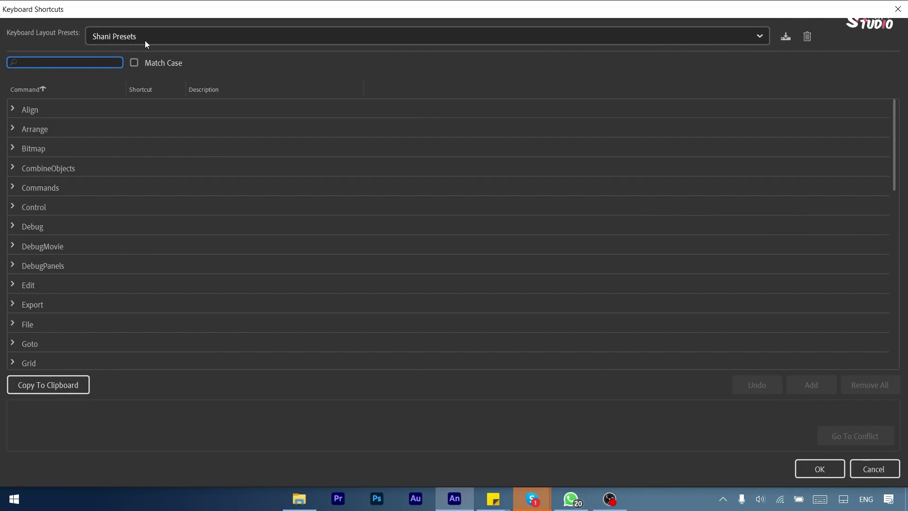
pyautogui.click(150, 40)
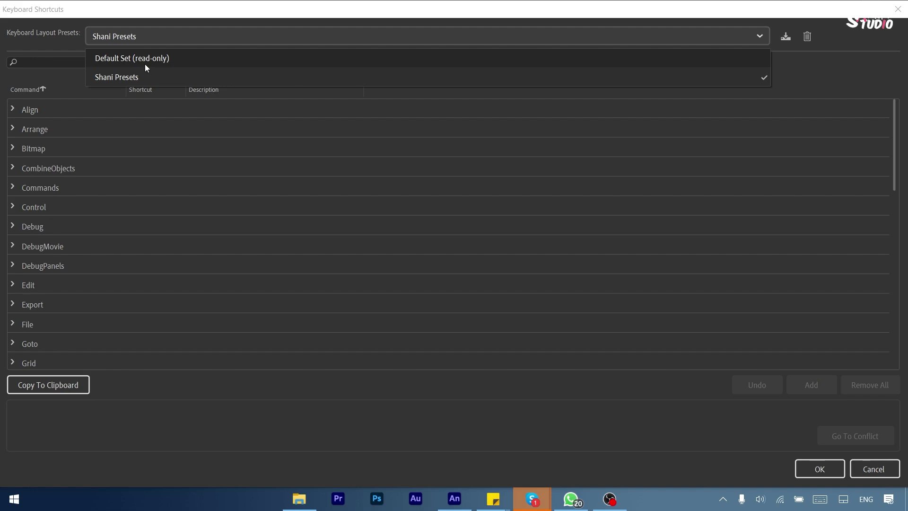
pyautogui.click(152, 38)
pyautogui.click(51, 63)
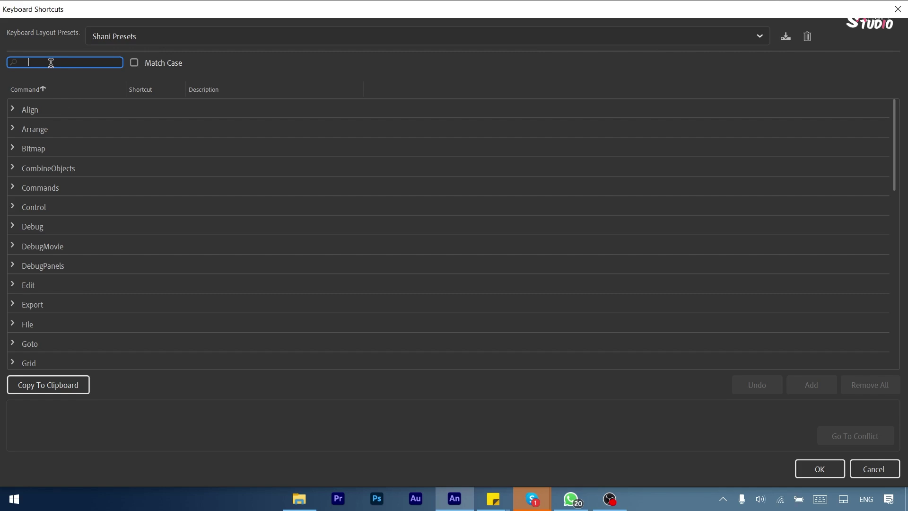
pyautogui.write('blank')
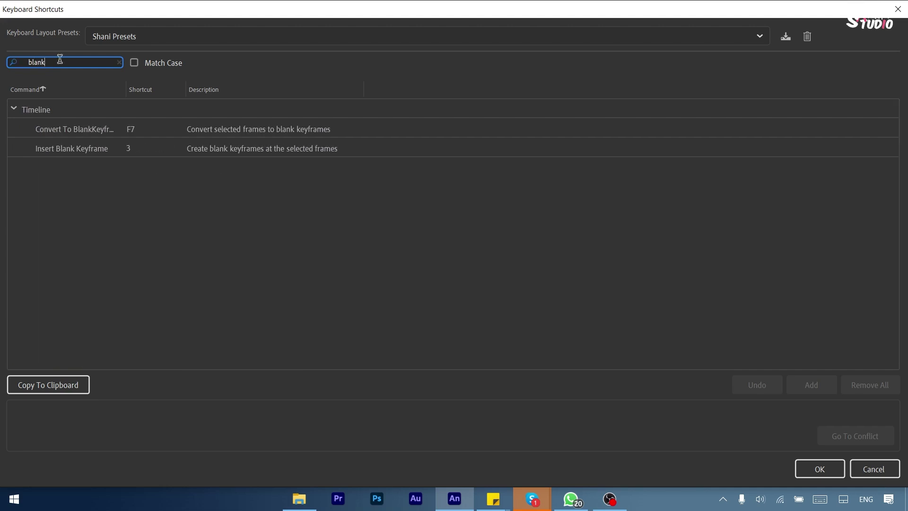
# Reassign the Insert Blank Keyframe command's shortcut to 8 and save the shortcut settings
pyautogui.click(128, 150)
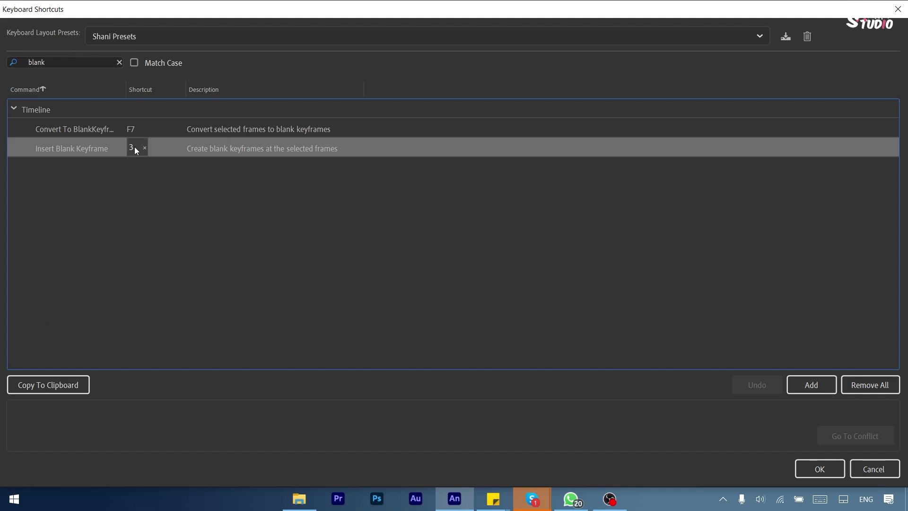
pyautogui.press('BackSpace')
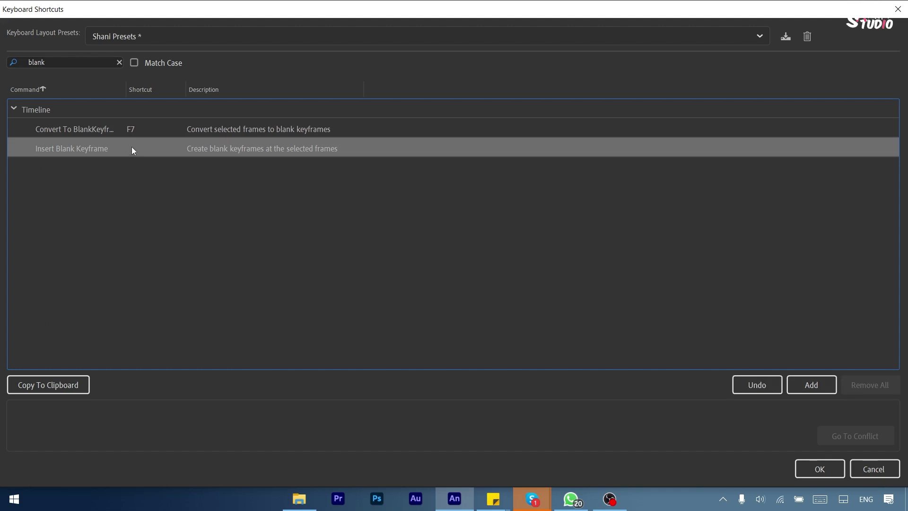
pyautogui.click(133, 149)
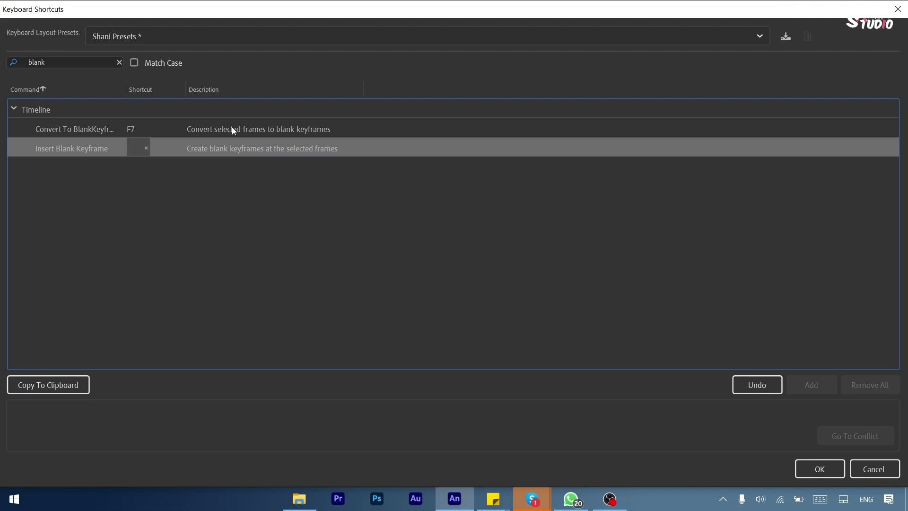
pyautogui.press('8')
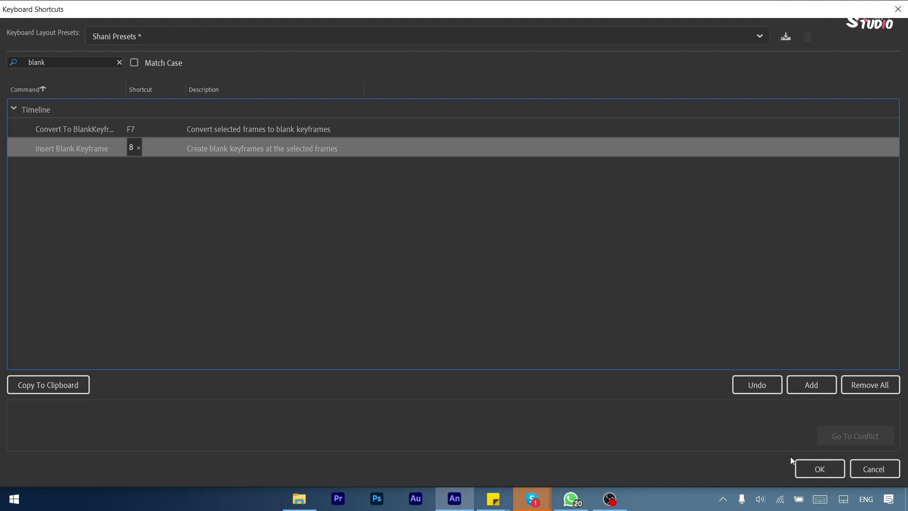
pyautogui.click(804, 466)
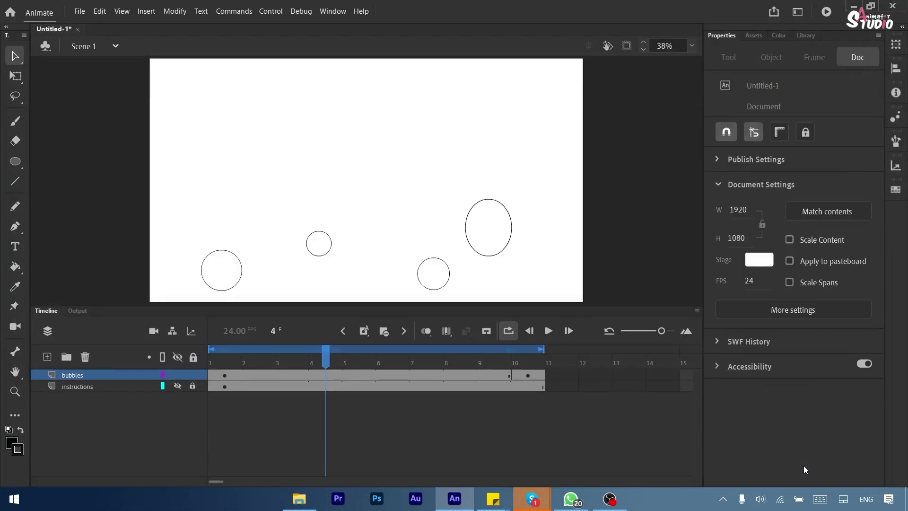
# Review the frame commands at frame 6 of the bubbles layer and insert a blank keyframe there
pyautogui.rightClick(379, 373)
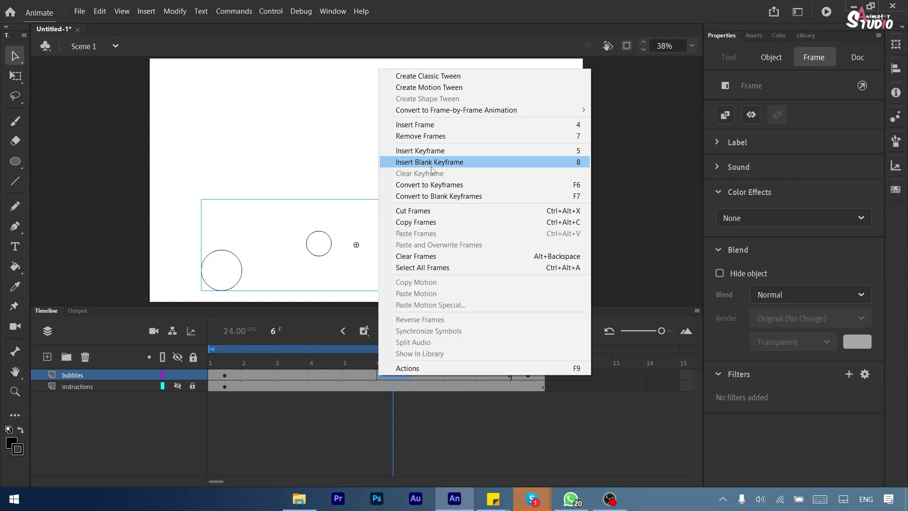
pyautogui.click(469, 415)
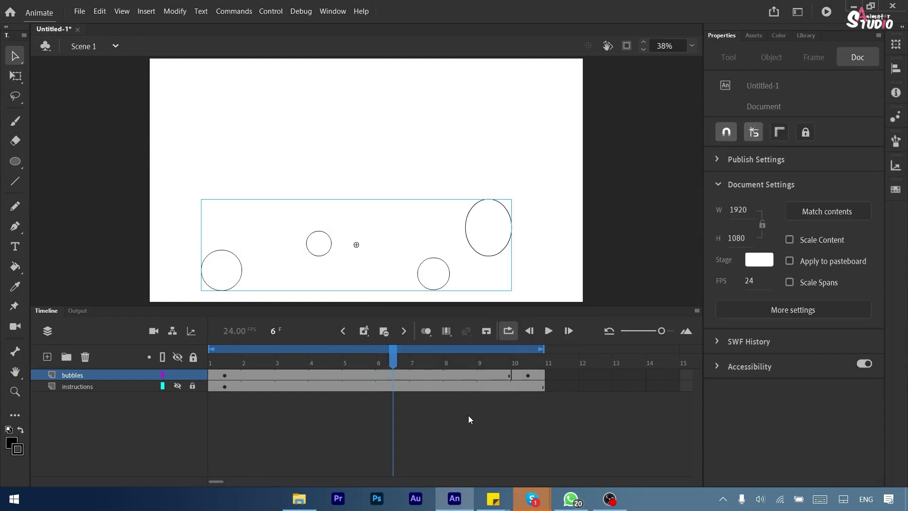
pyautogui.click(397, 376)
pyautogui.press('F7')
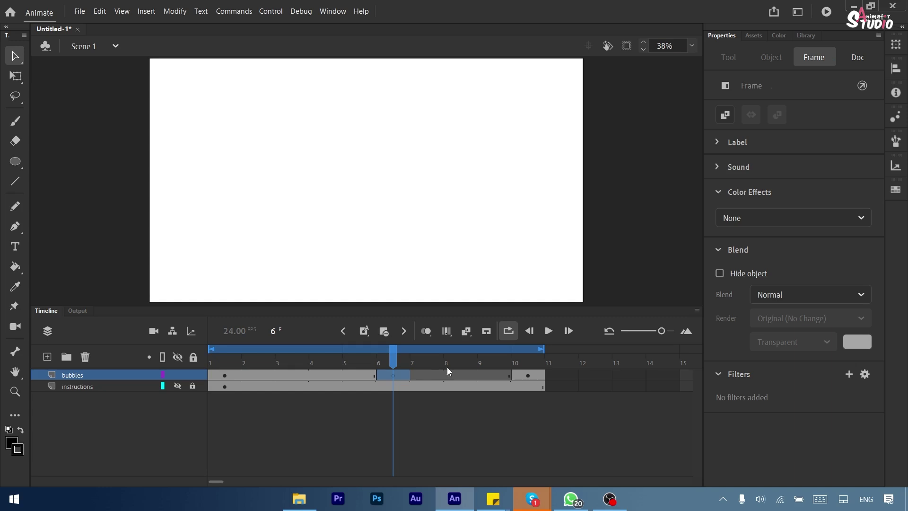
# Minimize Animate, shrink the Sticky Notes window and open "XP Pen sponsor video .mp4" from the desktop
pyautogui.click(854, 6)
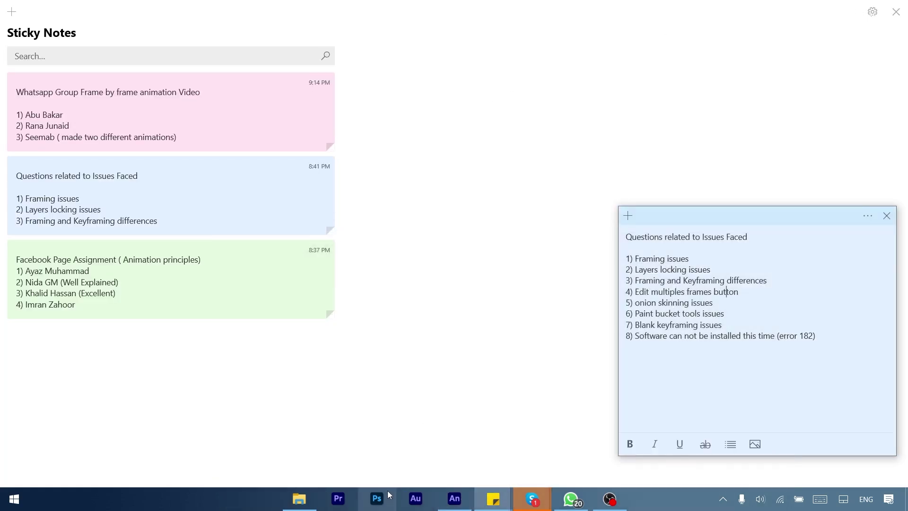
pyautogui.click(305, 506)
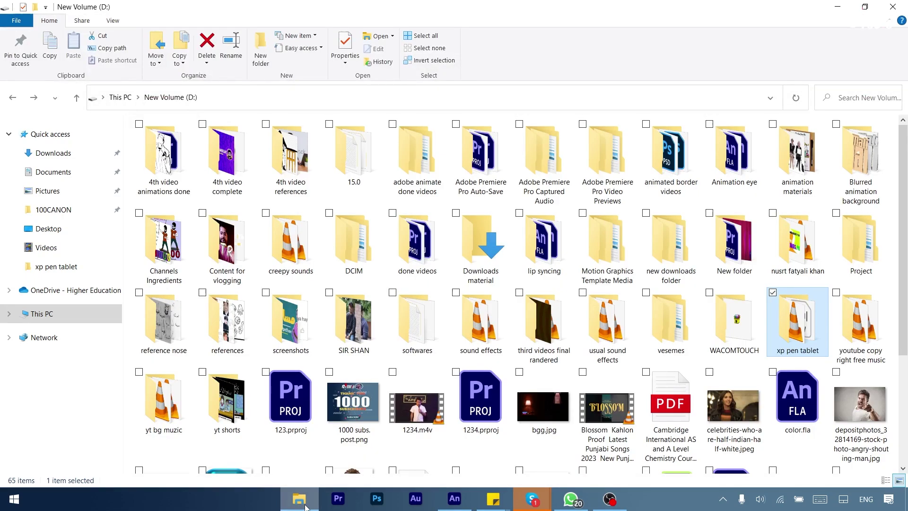
pyautogui.click(305, 506)
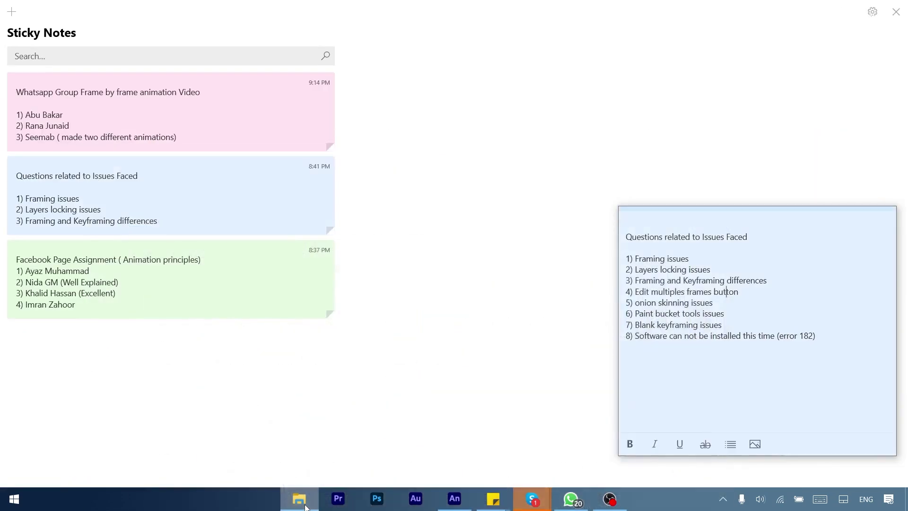
pyautogui.doubleClick(386, 7)
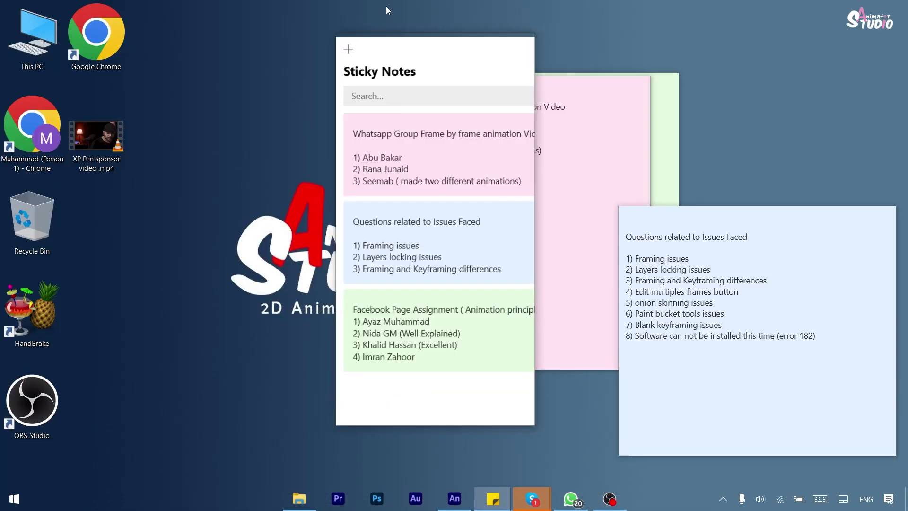
pyautogui.click(110, 154)
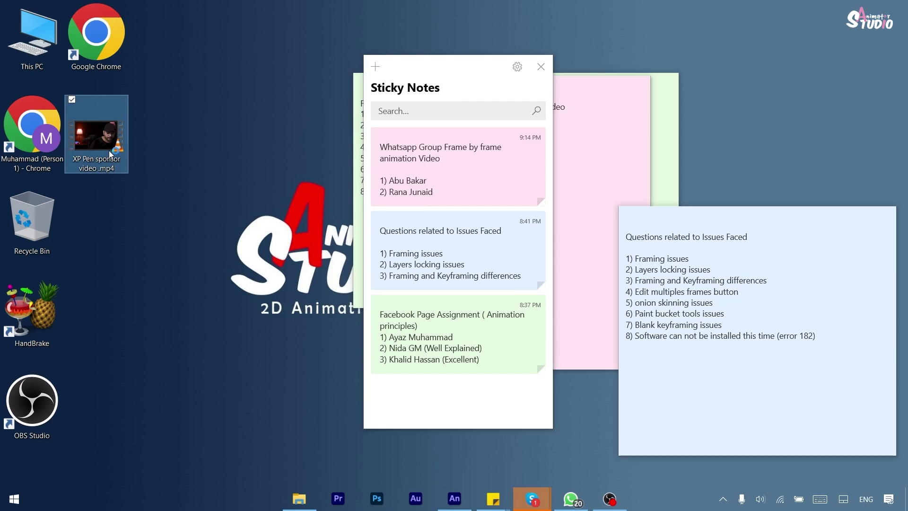
pyautogui.doubleClick(110, 154)
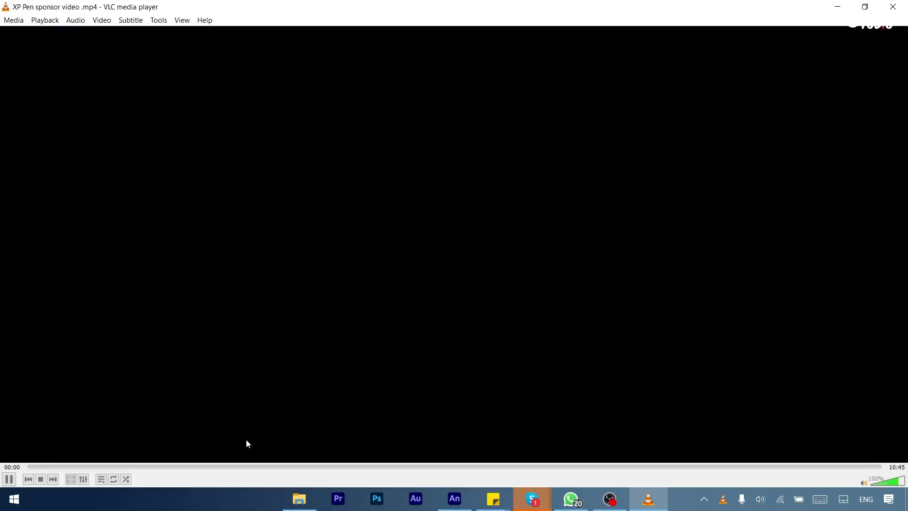
# Pause the sponsor video and view it at 00:23, then close it and switch back to Animate
pyautogui.press('space')
pyautogui.click(44, 466)
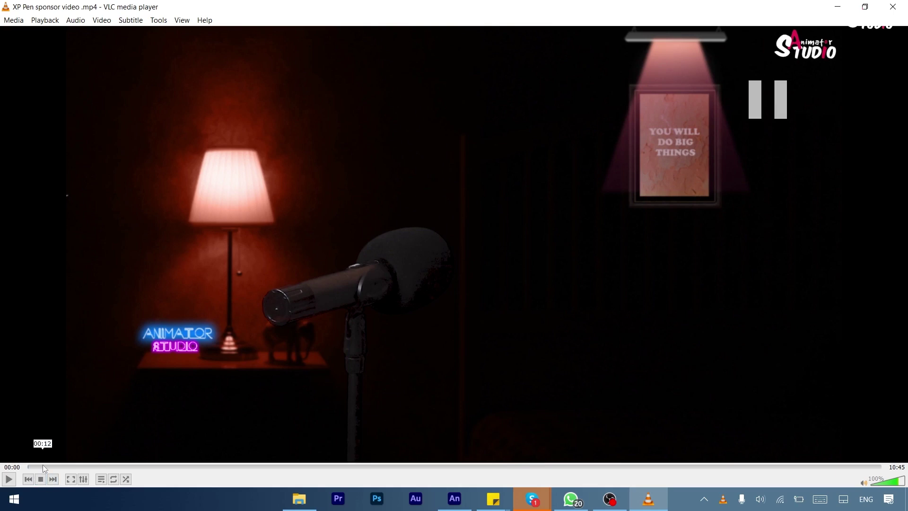
pyautogui.moveTo(43, 466); pyautogui.dragTo(58, 467)
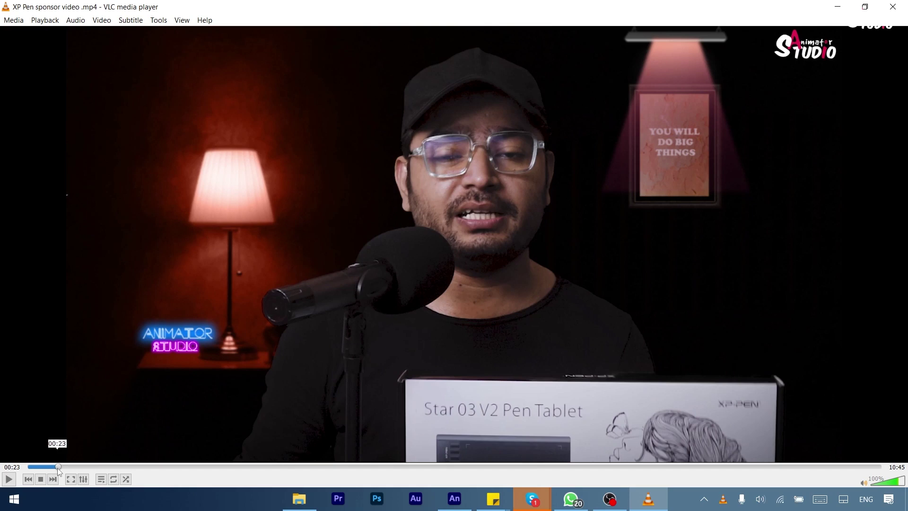
pyautogui.click(894, 6)
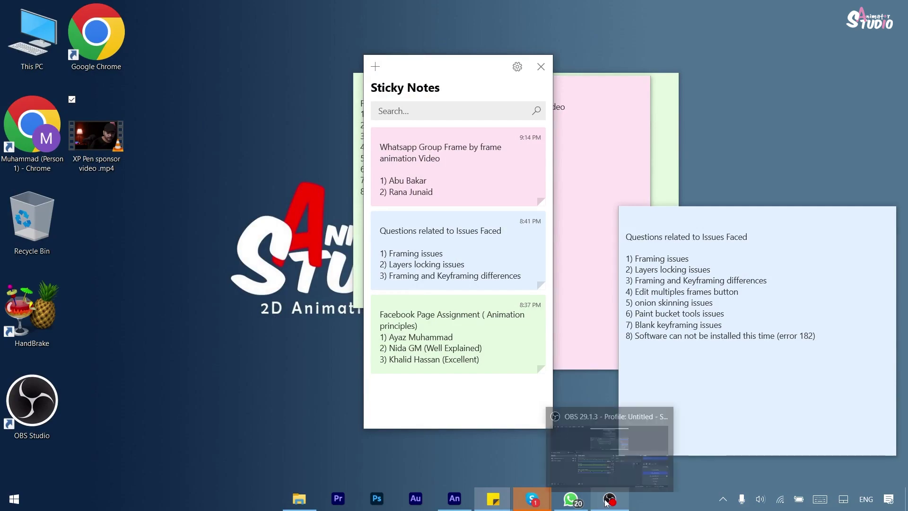
pyautogui.click(454, 498)
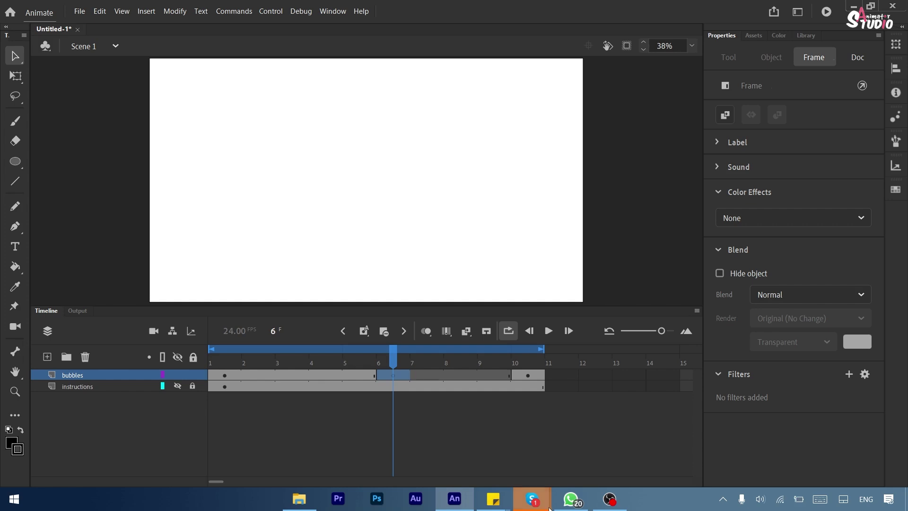
# Move the playhead to frame 5 and enlarge the timeline upward
pyautogui.moveTo(552, 500)
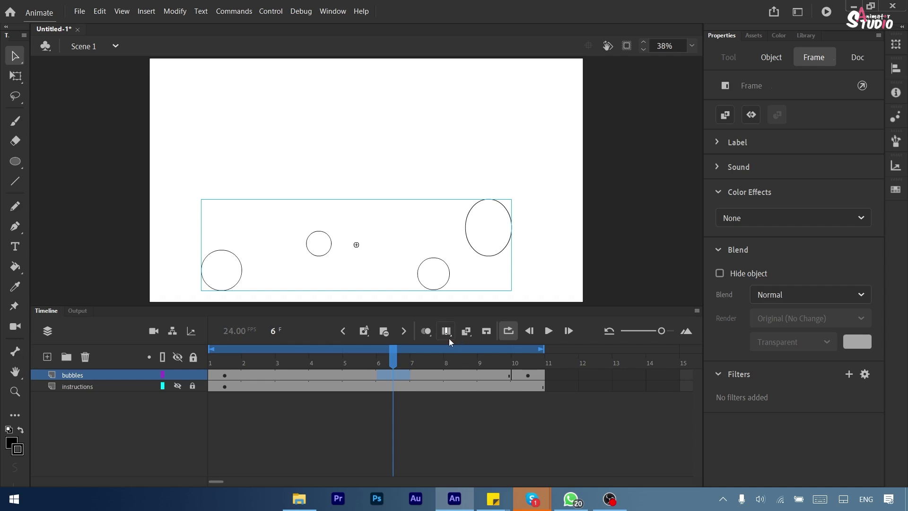
pyautogui.moveTo(391, 359); pyautogui.dragTo(360, 361)
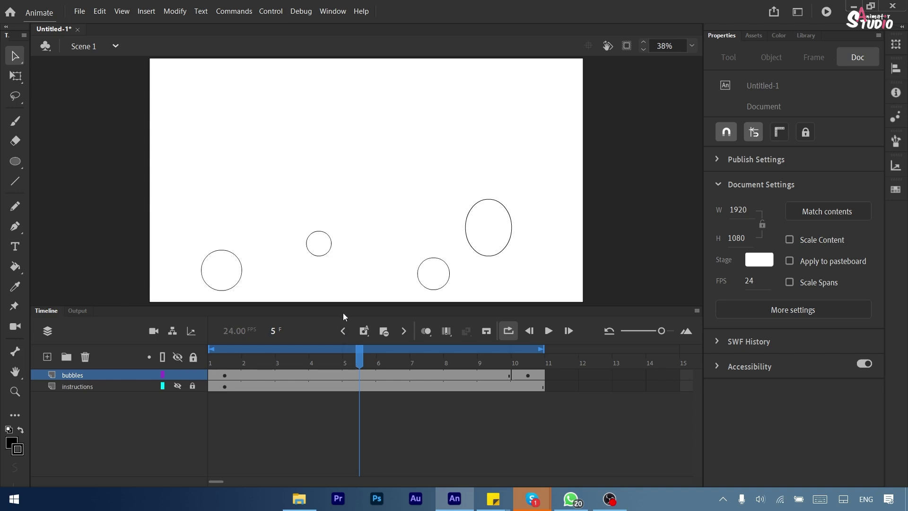
pyautogui.moveTo(347, 307); pyautogui.dragTo(345, 271)
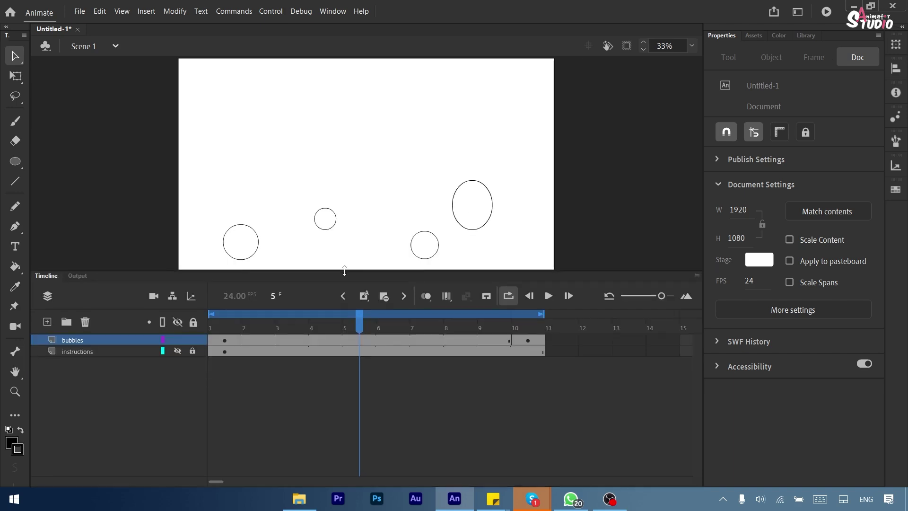
# Compare the bubbles' positions at frames 1, 9 and 10 of the bubbles layer
pyautogui.click(526, 340)
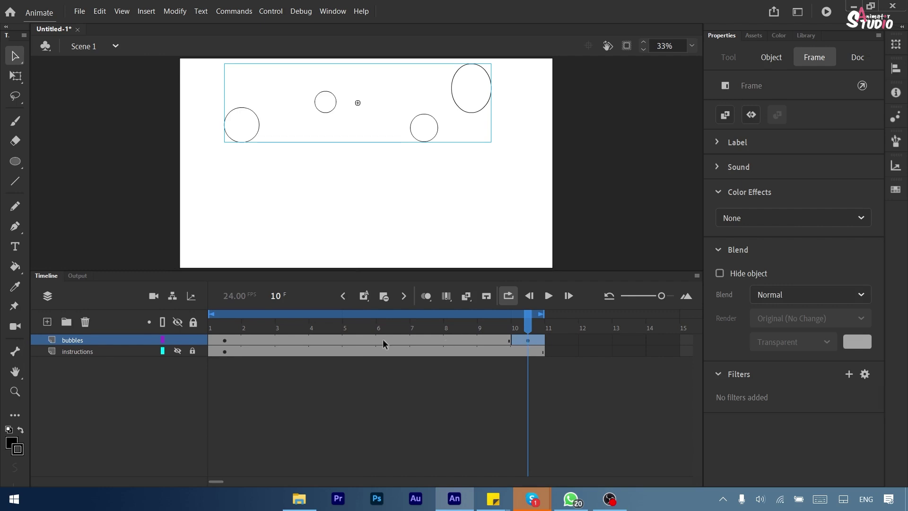
pyautogui.click(229, 340)
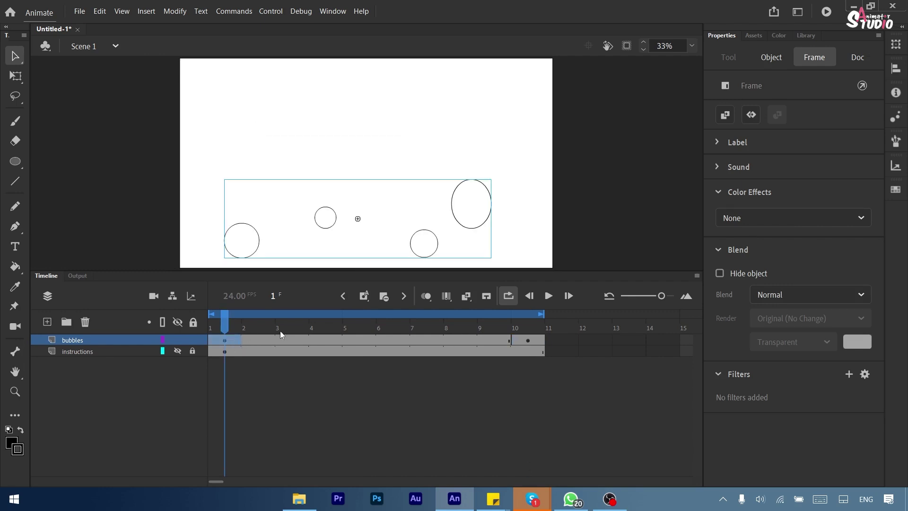
pyautogui.click(477, 337)
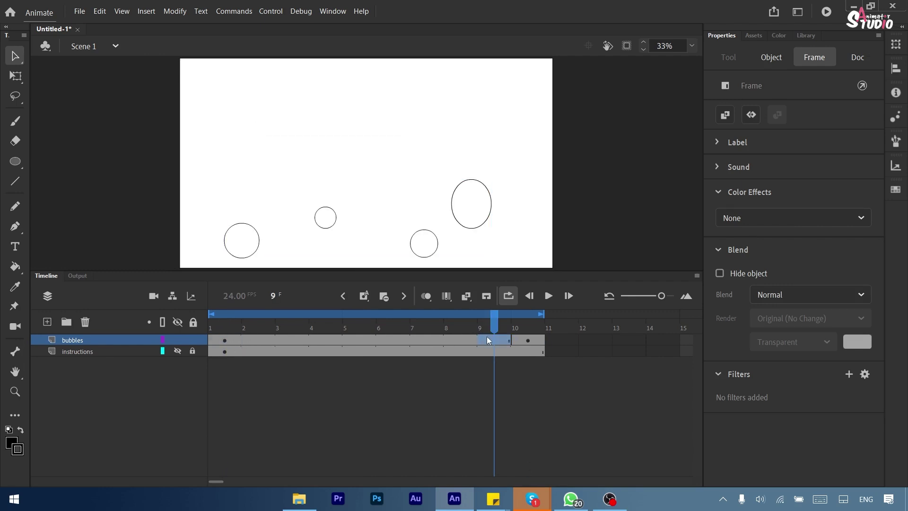
pyautogui.click(524, 336)
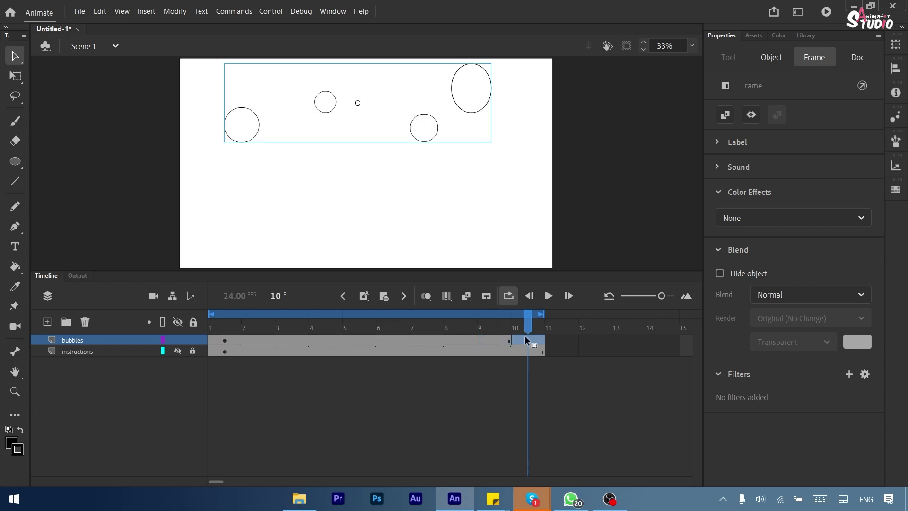
pyautogui.press('F6')
pyautogui.moveTo(529, 325); pyautogui.dragTo(494, 326)
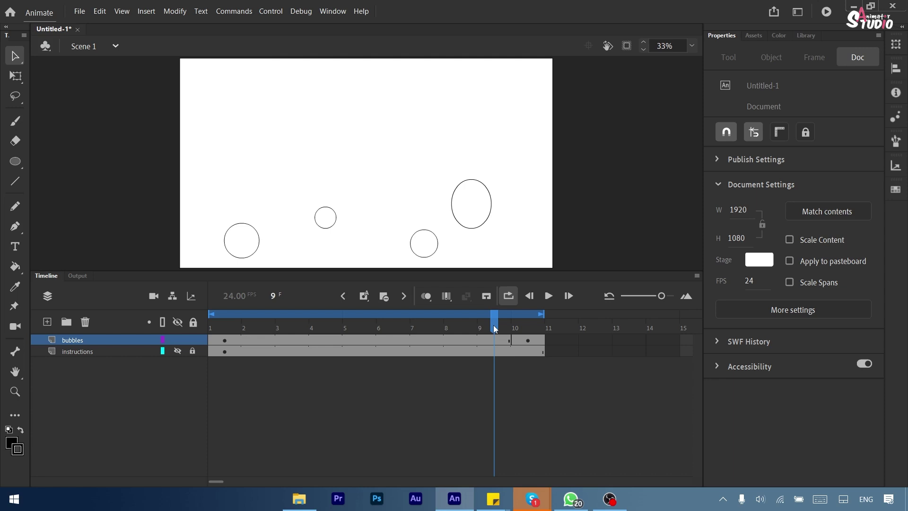
pyautogui.moveTo(493, 325); pyautogui.dragTo(528, 325)
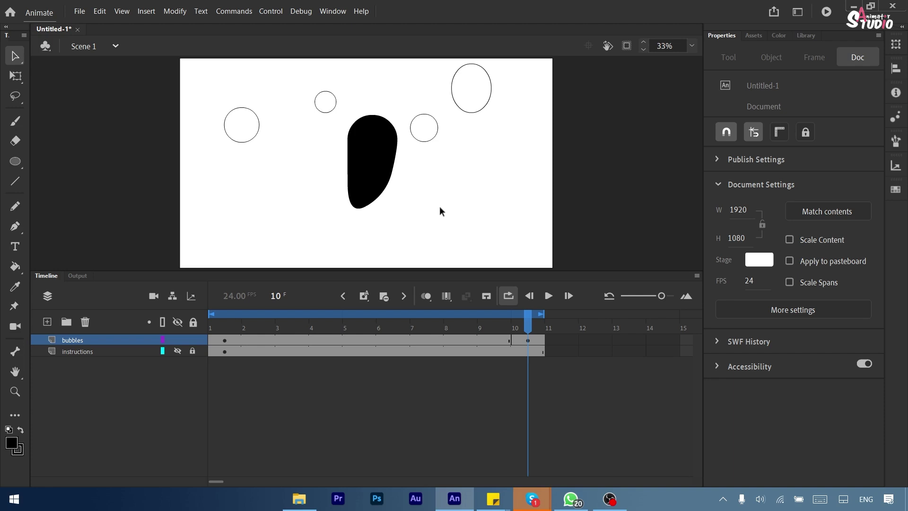
# Pull the black shape's lower edge downward on frame 10 and compare the artwork with frame 7
pyautogui.moveTo(383, 198); pyautogui.dragTo(385, 217)
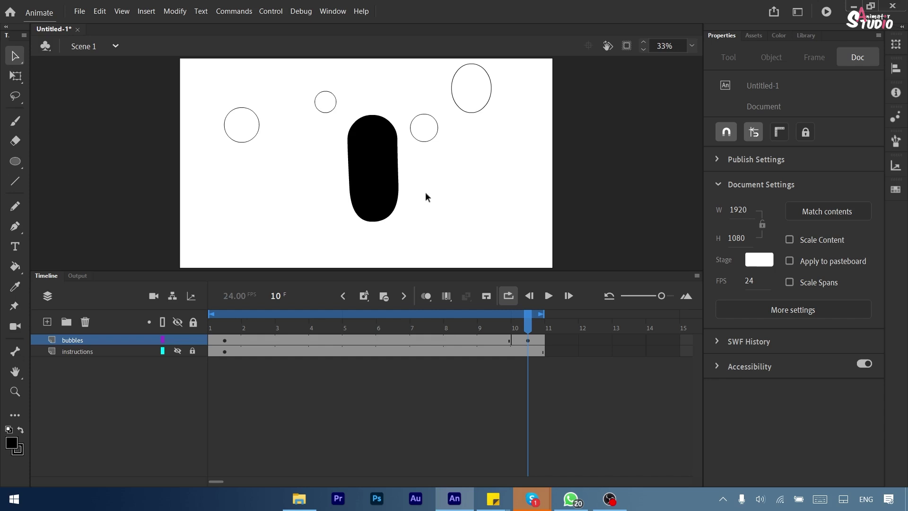
pyautogui.click(538, 339)
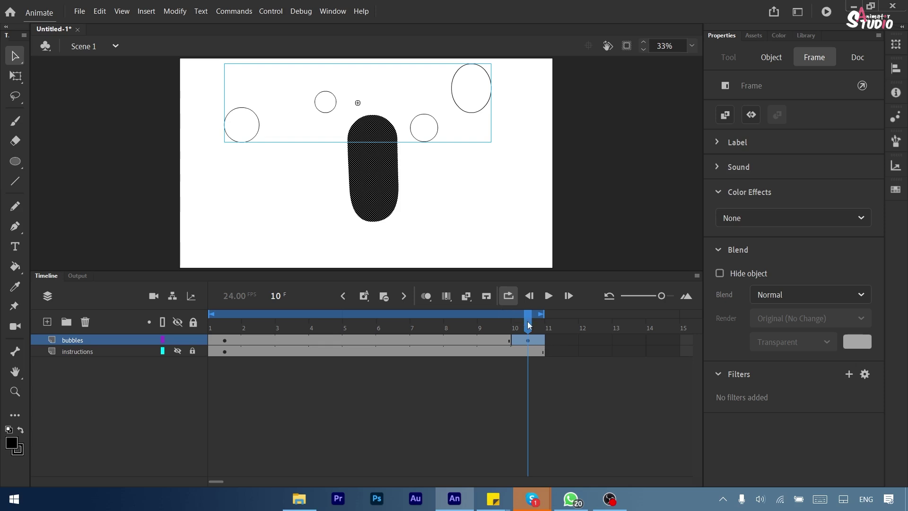
pyautogui.moveTo(528, 314); pyautogui.dragTo(435, 326)
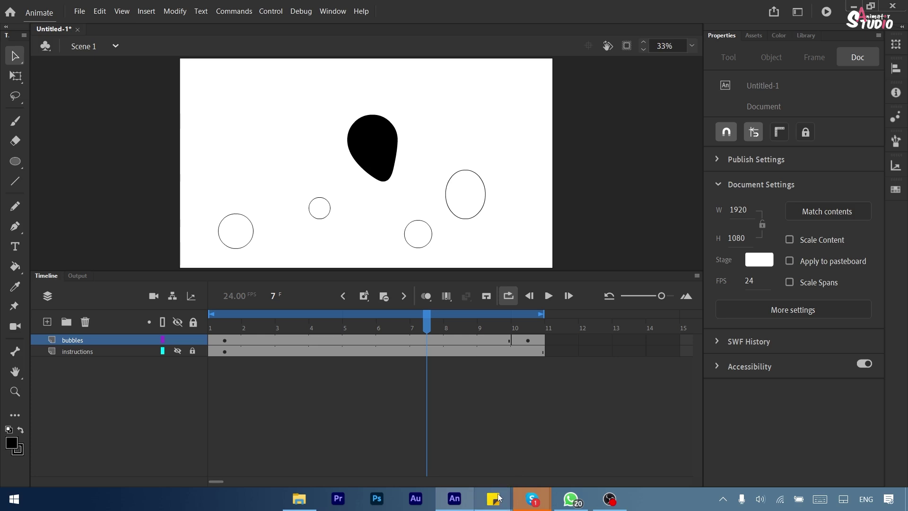
# Review the Sticky Notes list of questions related to issues faced, and return to Animate
pyautogui.moveTo(493, 499)
pyautogui.click(598, 475)
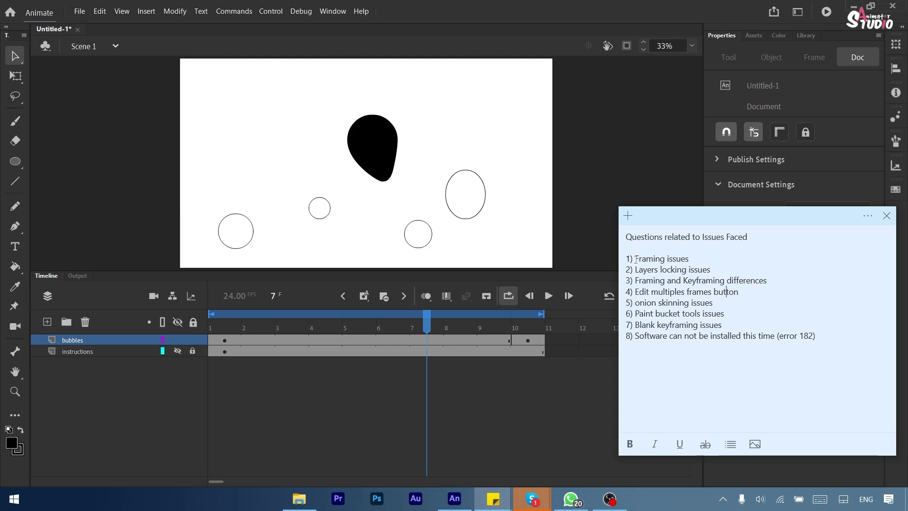
pyautogui.click(555, 427)
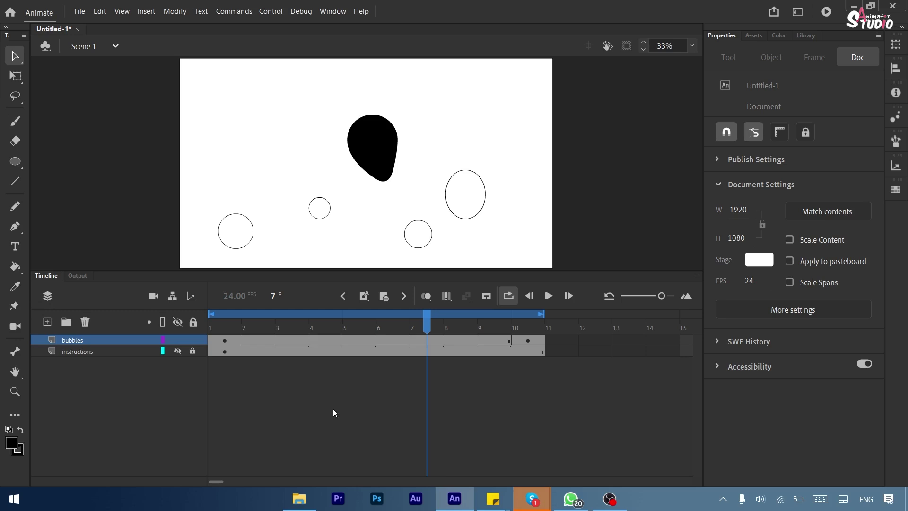
# Make the instructions layer visible and remove its frames 3 to 10
pyautogui.moveTo(275, 352); pyautogui.dragTo(512, 350)
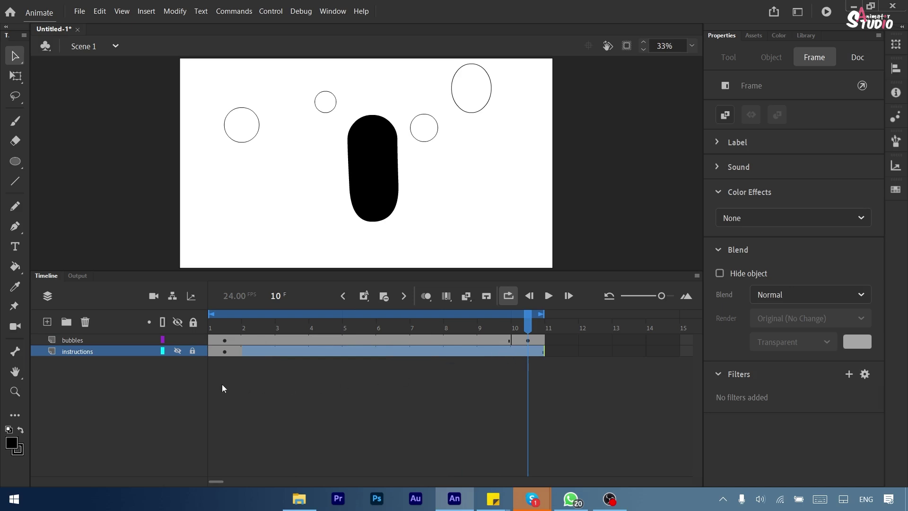
pyautogui.click(177, 351)
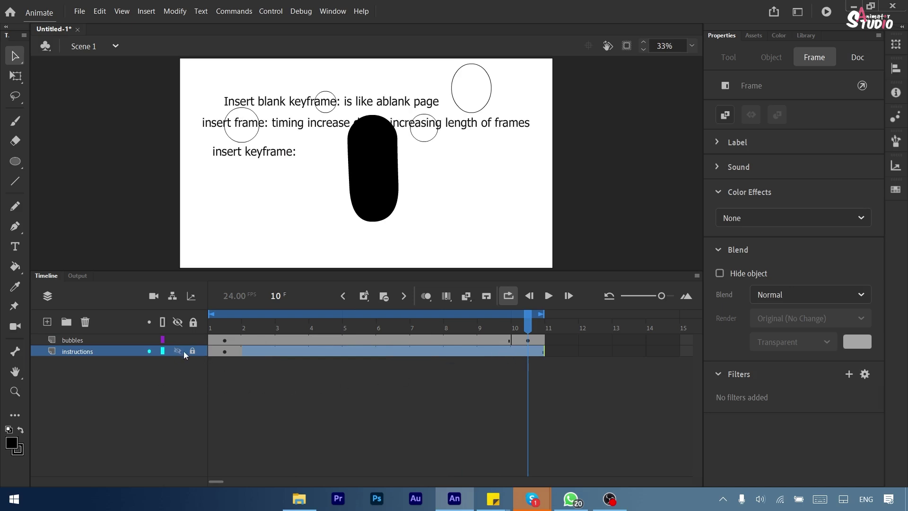
pyautogui.click(278, 383)
pyautogui.moveTo(282, 351); pyautogui.dragTo(526, 354)
pyautogui.hotkey('shift', 'F5')
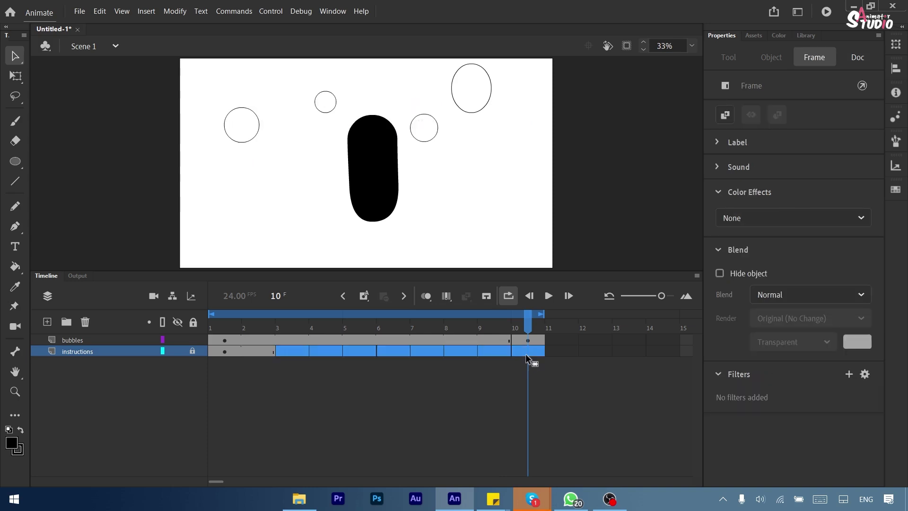
# View only the bubbles layer in the timeline, check frames 1 to 3, and display all layers again
pyautogui.moveTo(528, 330); pyautogui.dragTo(211, 338)
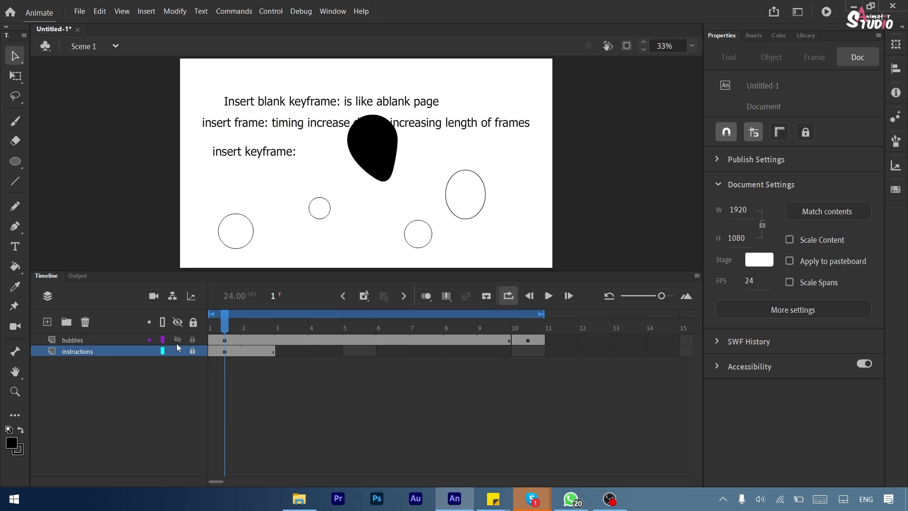
pyautogui.click(122, 339)
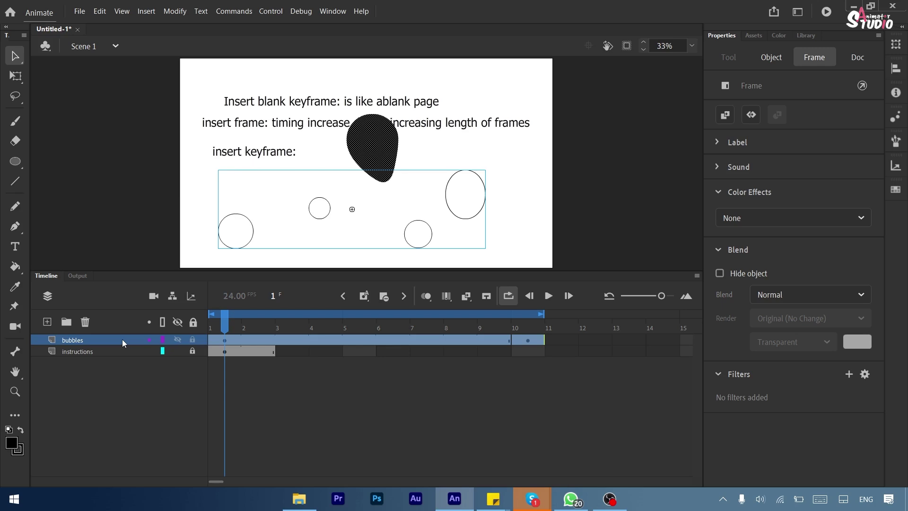
pyautogui.click(48, 297)
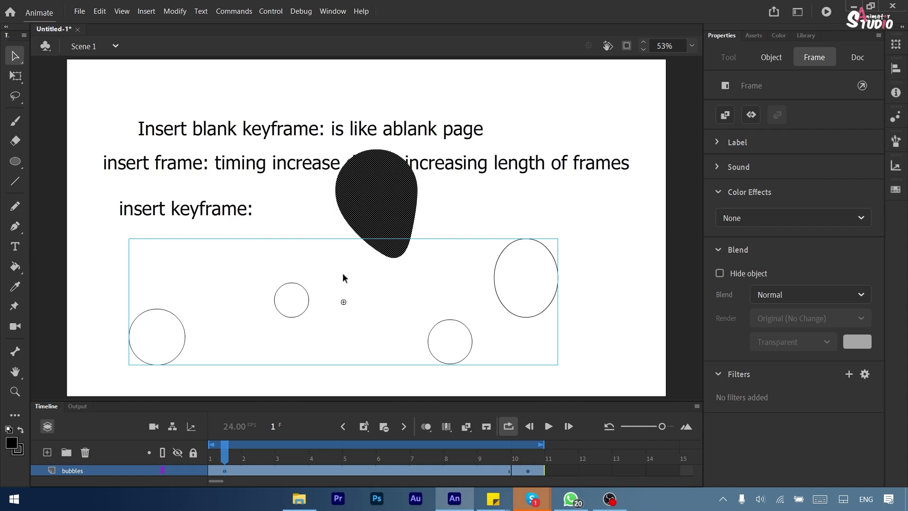
pyautogui.click(579, 262)
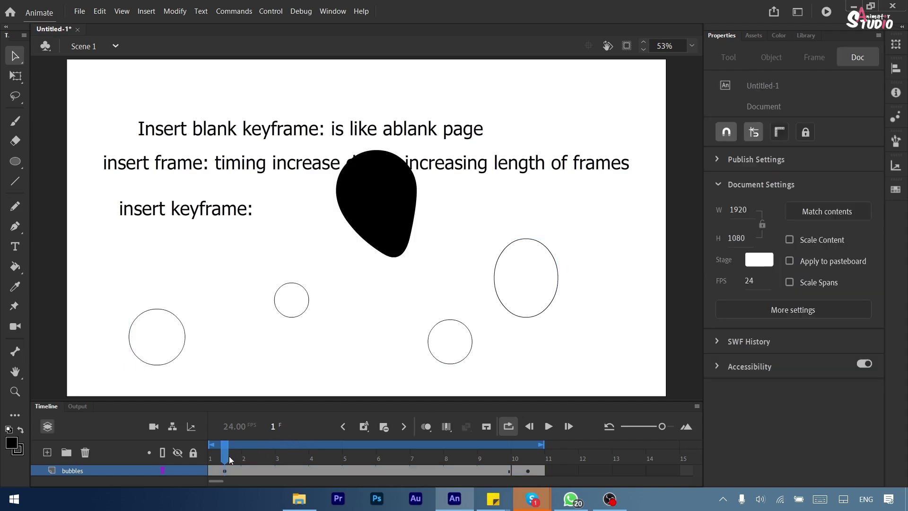
pyautogui.moveTo(229, 459); pyautogui.dragTo(282, 458)
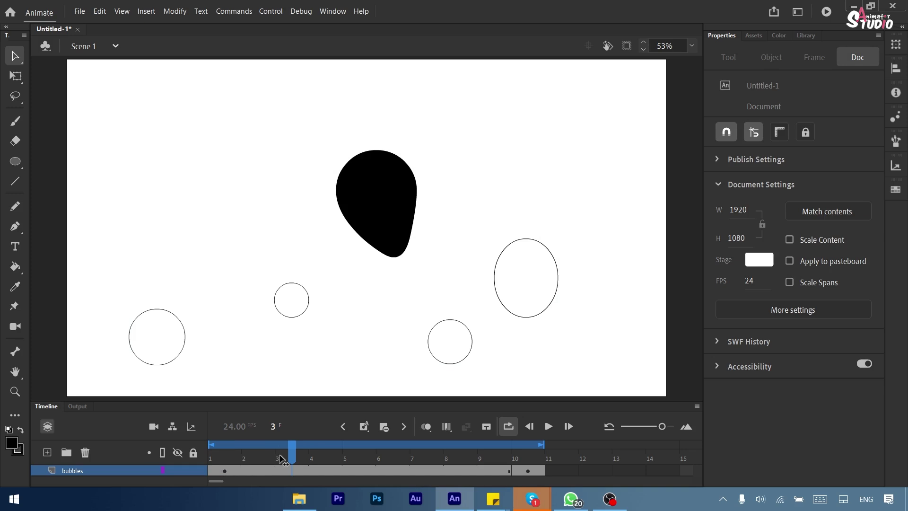
pyautogui.moveTo(281, 459)
pyautogui.mouseDown()
pyautogui.moveTo(223, 459)
pyautogui.moveTo(442, 457)
pyautogui.moveTo(278, 462)
pyautogui.mouseUp()
pyautogui.moveTo(292, 455); pyautogui.dragTo(255, 454)
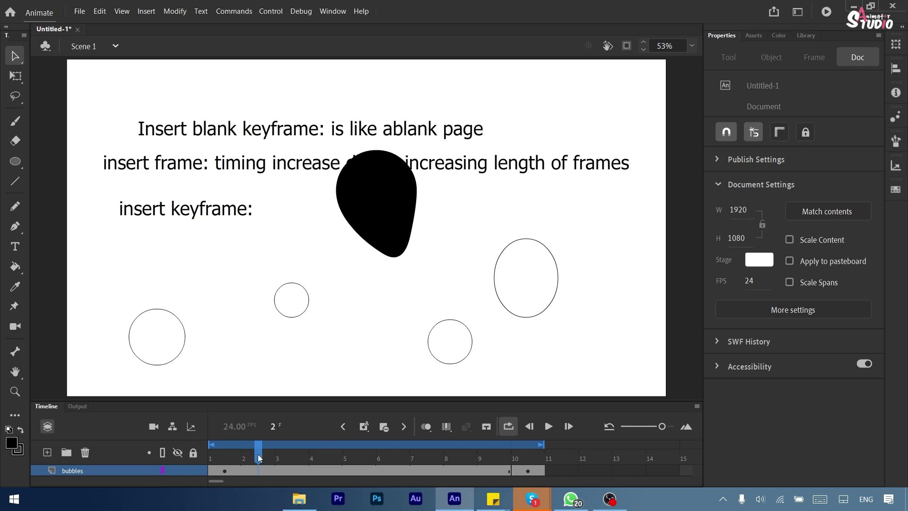
pyautogui.click(47, 427)
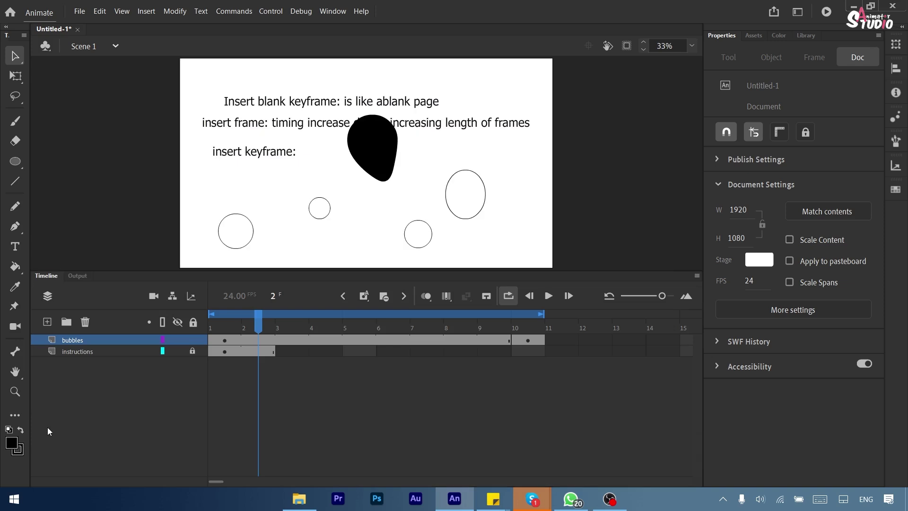
# Isolate the active bubbles layer once more, go back to frame 1, and restore the full layer list
pyautogui.click(48, 298)
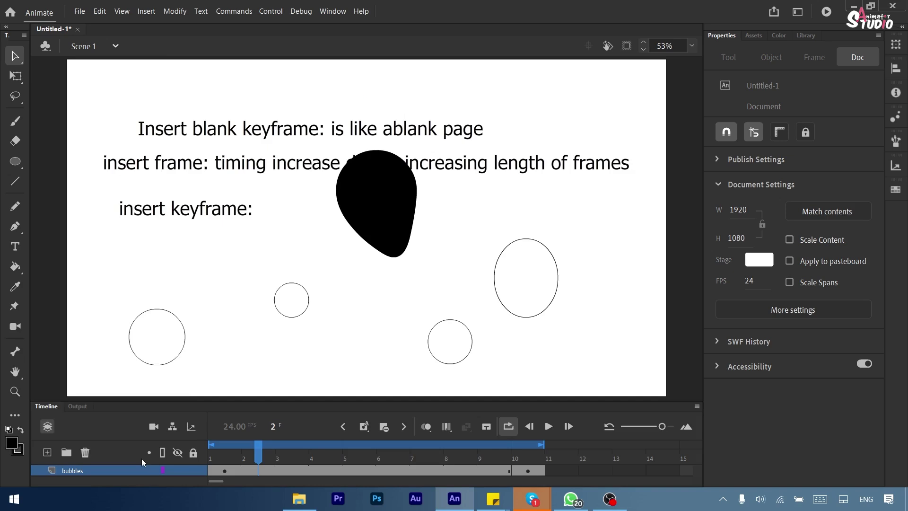
pyautogui.click(87, 473)
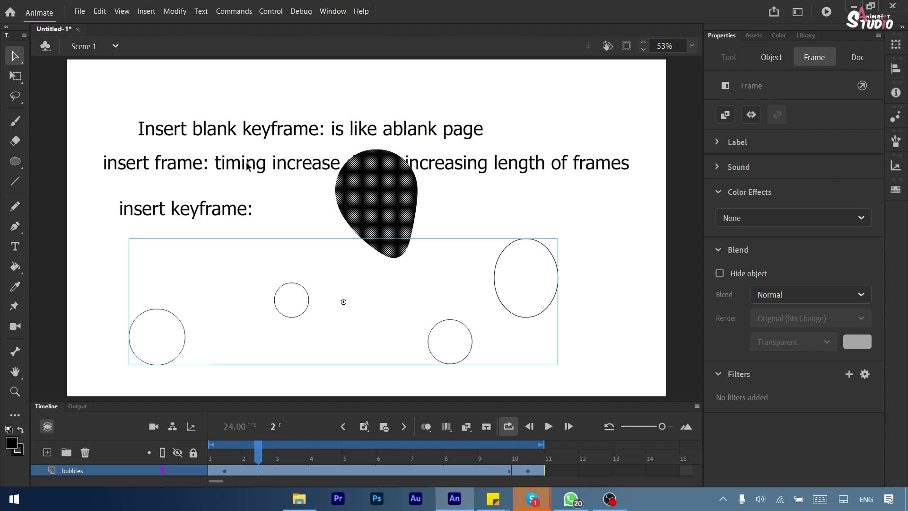
pyautogui.press('Escape')
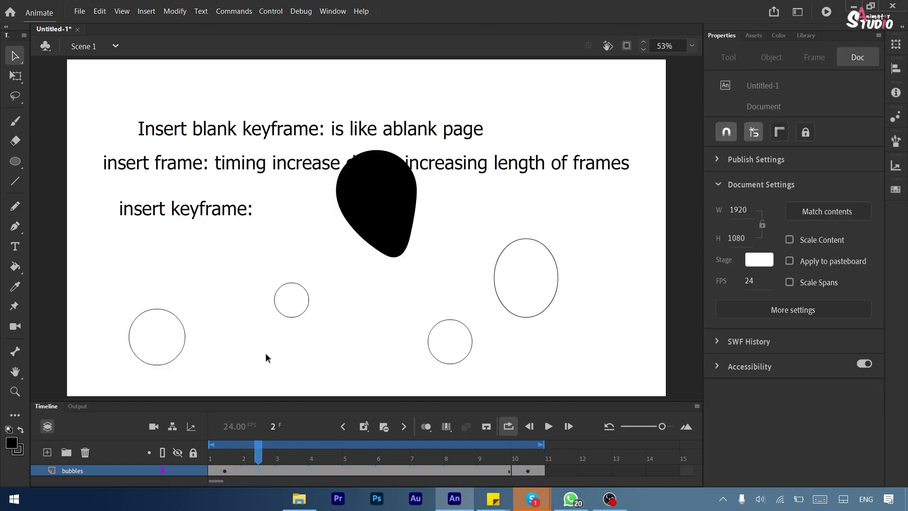
pyautogui.moveTo(259, 455); pyautogui.dragTo(229, 453)
pyautogui.click(48, 428)
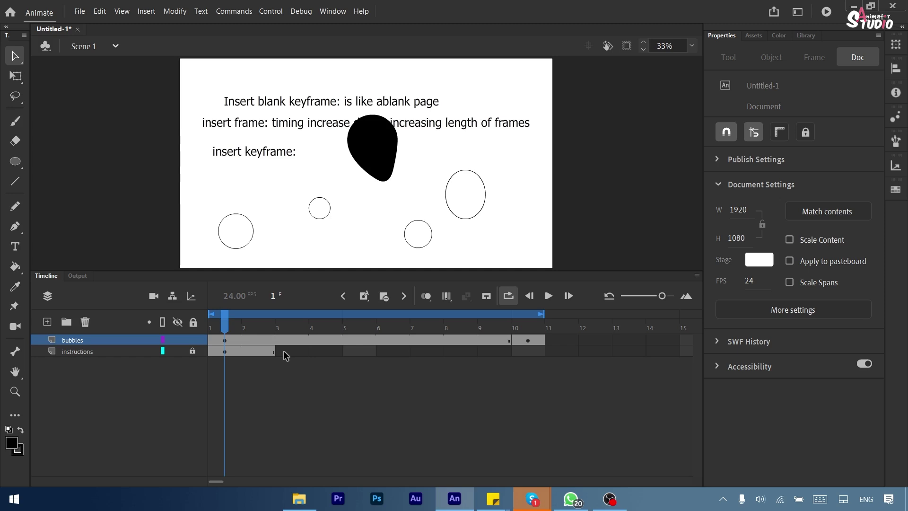
# Extend the instructions layer's frames to frame 10 and play the animation
pyautogui.click(535, 351)
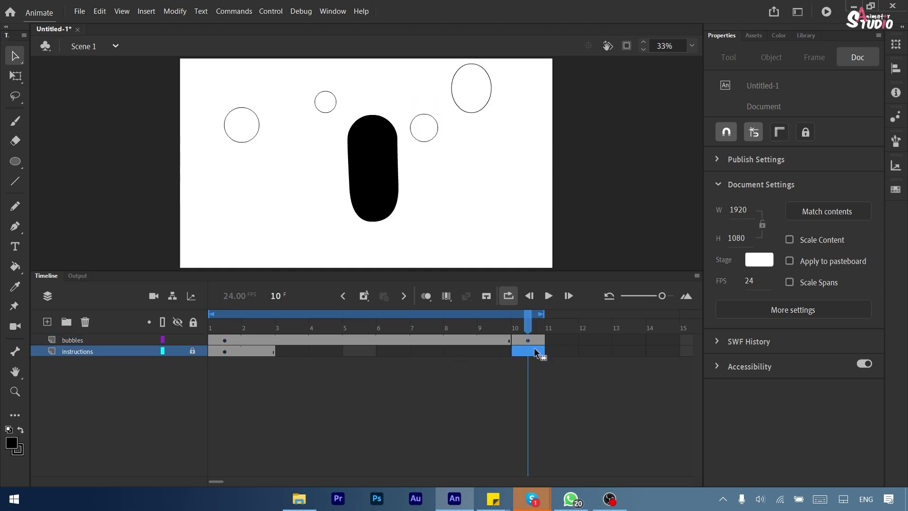
pyautogui.press('F5')
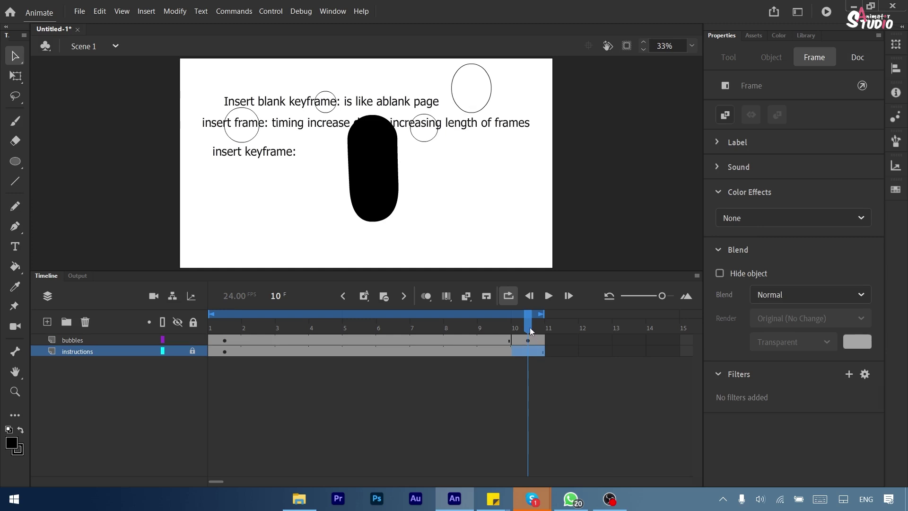
pyautogui.press('Return')
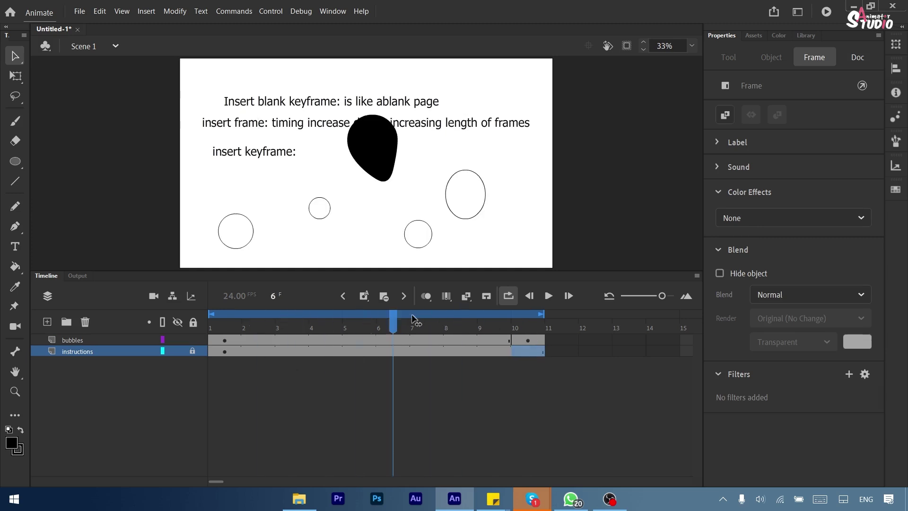
pyautogui.press('Return')
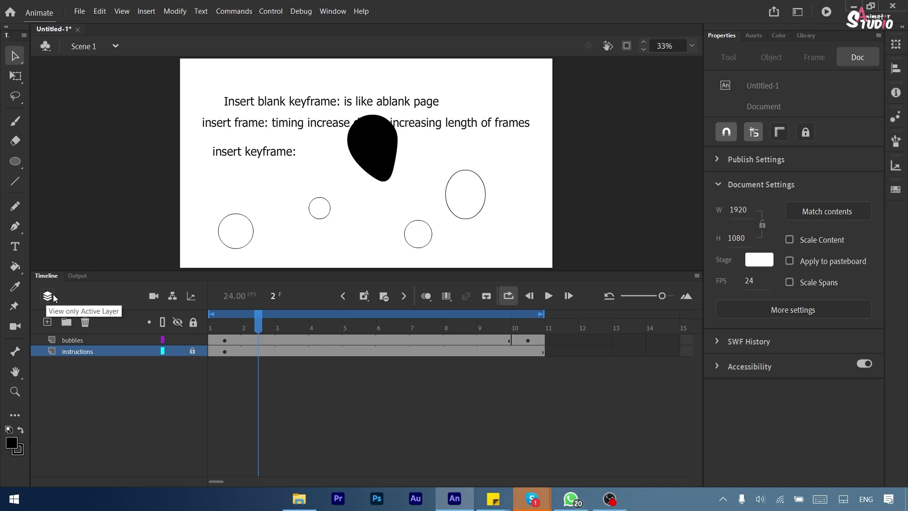
# Delete the bubbles and instructions layers from the timeline
pyautogui.click(87, 343)
pyautogui.press('Delete')
pyautogui.click(93, 350)
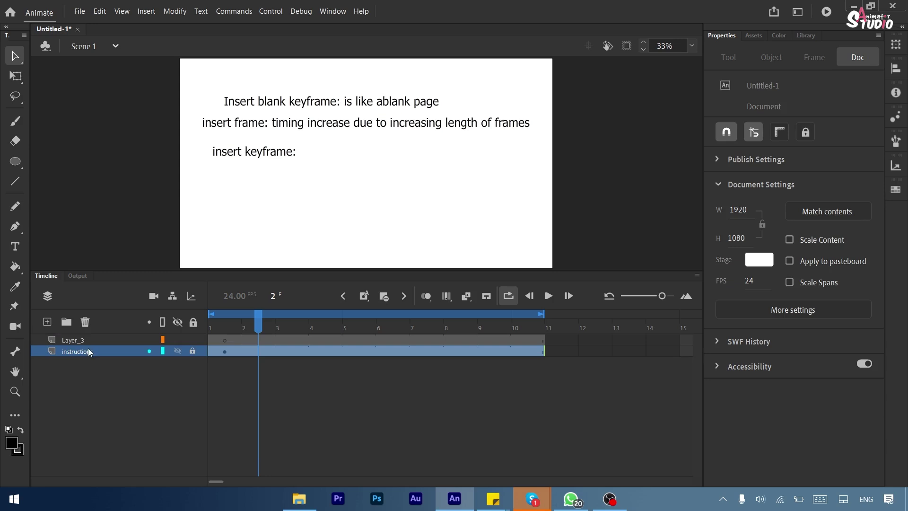
pyautogui.click(85, 323)
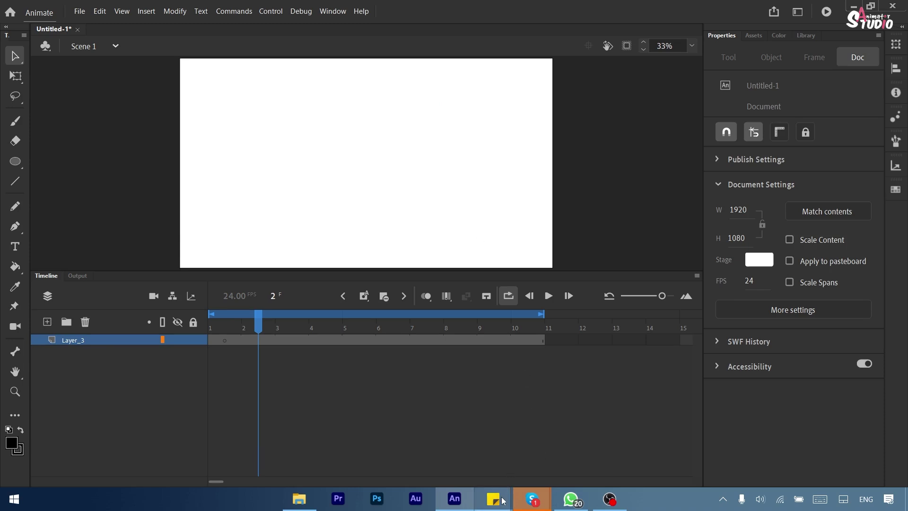
# Review the issues list in Sticky Notes and switch back to Animate
pyautogui.moveTo(494, 500)
pyautogui.click(614, 463)
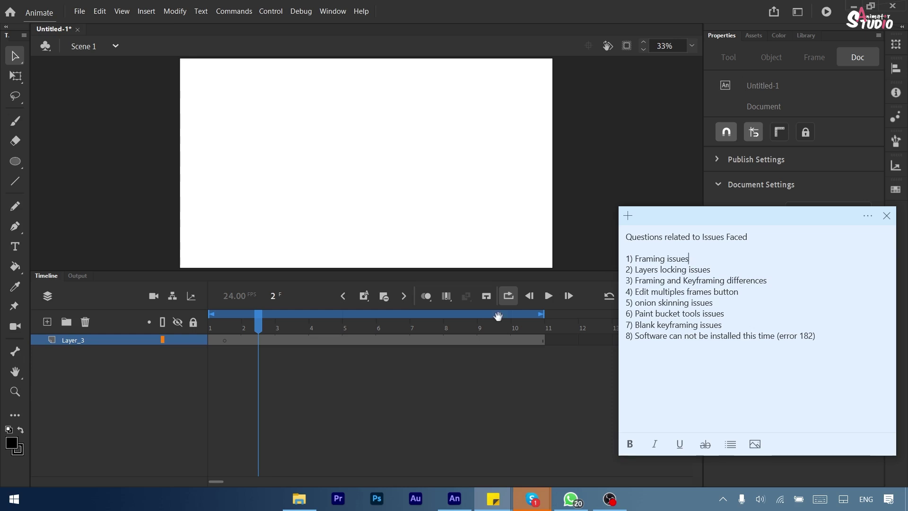
pyautogui.click(347, 382)
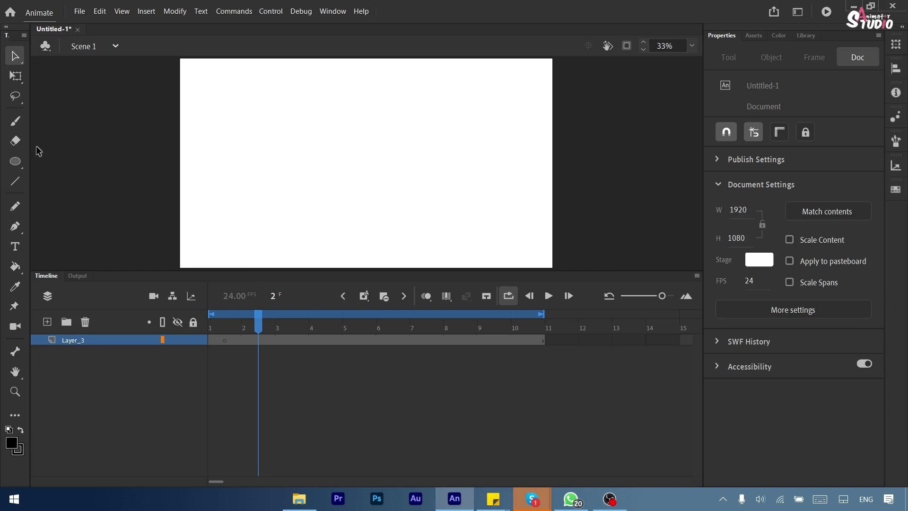
# Draw three black circles of different sizes across the stage on frame 1 of Layer_3 with the Oval tool
pyautogui.moveTo(256, 328); pyautogui.dragTo(225, 329)
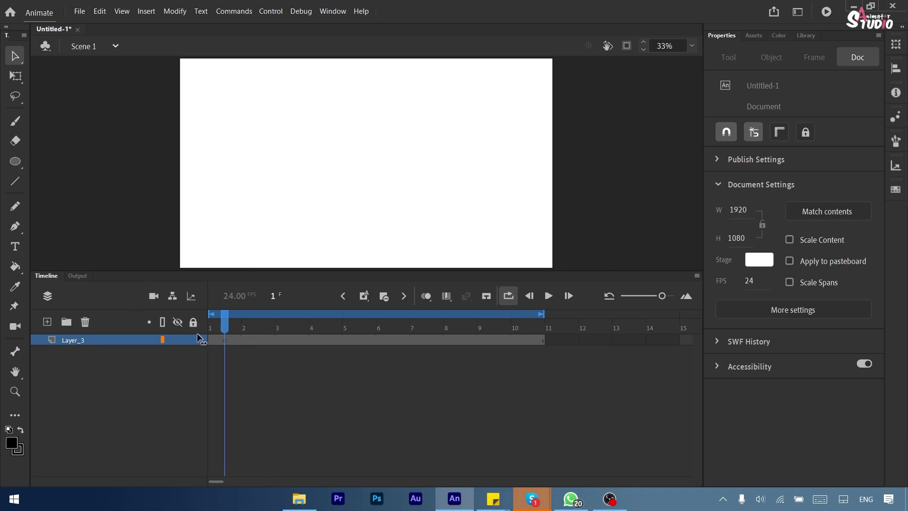
pyautogui.click(15, 162)
pyautogui.moveTo(231, 176); pyautogui.dragTo(285, 232)
pyautogui.moveTo(352, 156); pyautogui.dragTo(395, 197)
pyautogui.moveTo(490, 180); pyautogui.dragTo(524, 220)
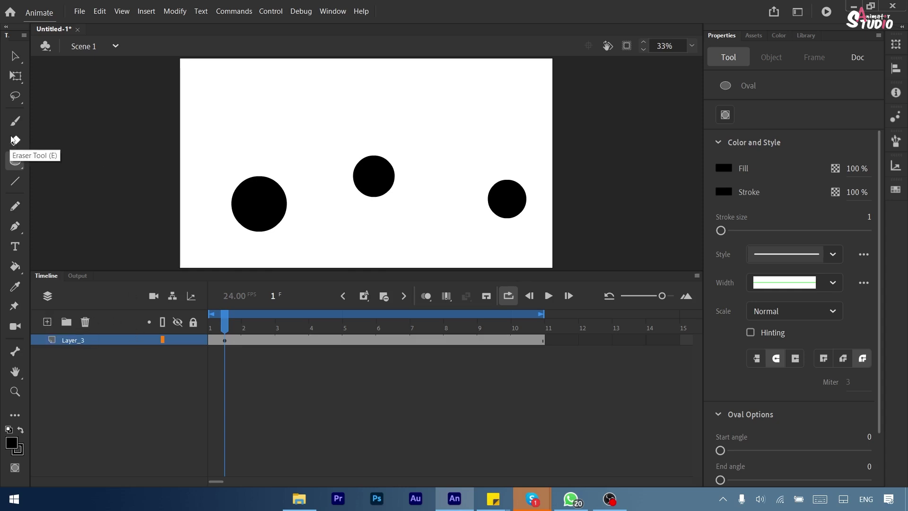
# Write the numbers 1, 2 and 3 above the three circles with the Classic Brush
pyautogui.click(15, 121)
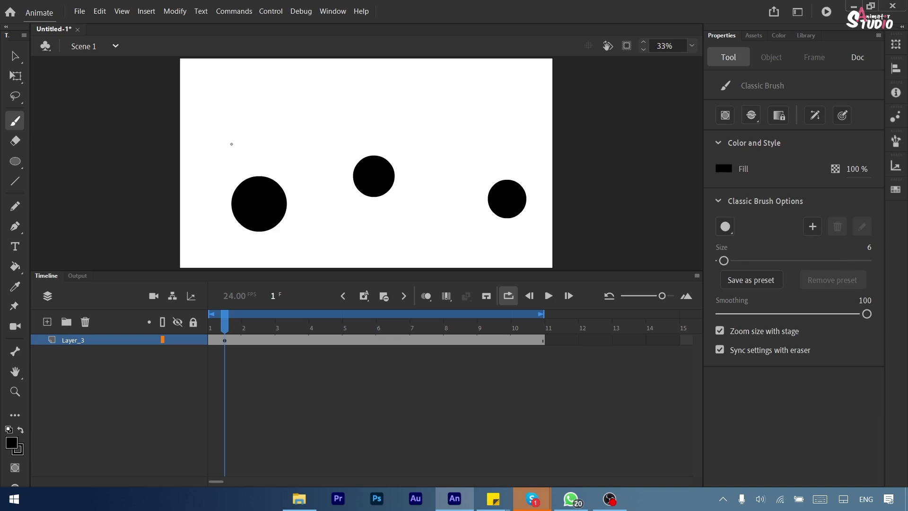
pyautogui.moveTo(232, 138); pyautogui.dragTo(236, 150)
pyautogui.moveTo(362, 120); pyautogui.dragTo(383, 128)
pyautogui.moveTo(505, 150); pyautogui.dragTo(508, 159)
# Insert a keyframe at frame 2 and nudge all the circles and numbers slightly upward
pyautogui.click(225, 331)
pyautogui.click(221, 337)
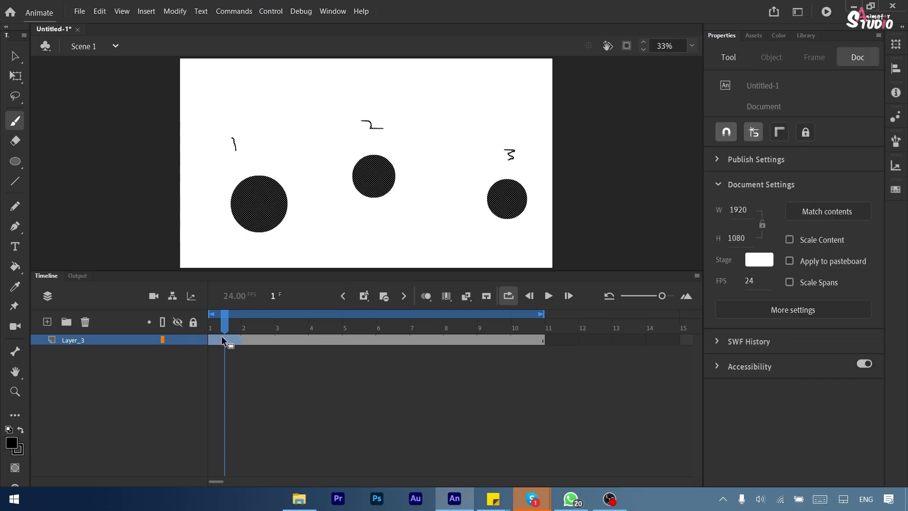
pyautogui.click(245, 340)
pyautogui.press('F6')
pyautogui.press('Up')
pyautogui.press('Up')
pyautogui.press('Up')
pyautogui.press('Up')
pyautogui.press('Up')
pyautogui.press('Up')
pyautogui.press('Up')
pyautogui.press('Up')
pyautogui.press('Up')
pyautogui.press('Up')
pyautogui.press('Up')
pyautogui.press('Up')
pyautogui.press('Up')
pyautogui.press('Up')
pyautogui.press('Up')
pyautogui.press('Up')
pyautogui.press('Up')
pyautogui.press('Up')
pyautogui.press('Up')
pyautogui.press('Up')
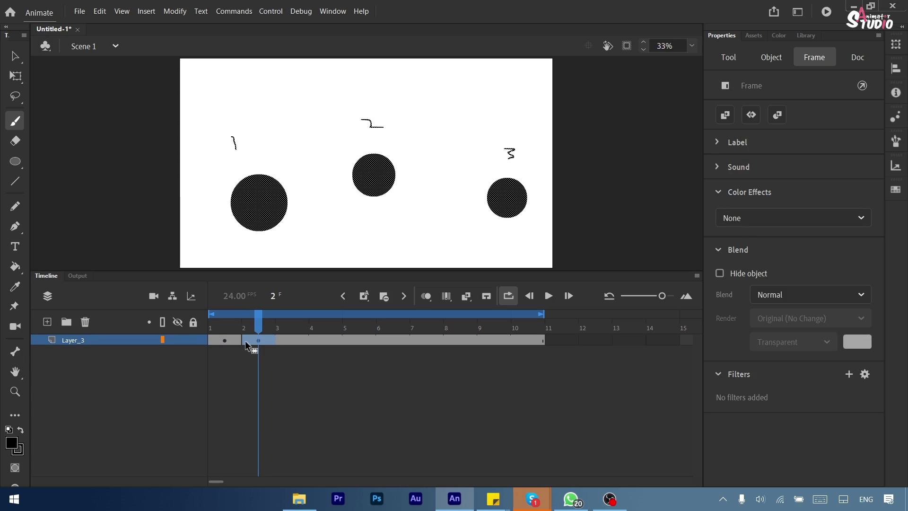
pyautogui.press('Up')
pyautogui.press('Up')
pyautogui.press('Up')
pyautogui.press('Up')
pyautogui.press('Up')
pyautogui.press('Up')
pyautogui.press('Up')
pyautogui.press('Up')
pyautogui.press('Up')
pyautogui.press('Up')
pyautogui.press('Up')
pyautogui.press('Up')
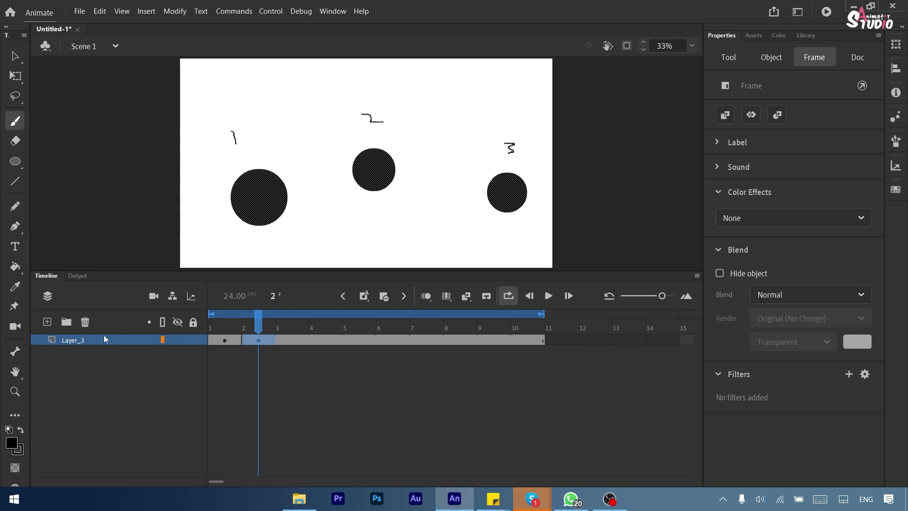
# Delete Layer_3 and enlarge the stage area with the playhead at frame 1
pyautogui.click(85, 322)
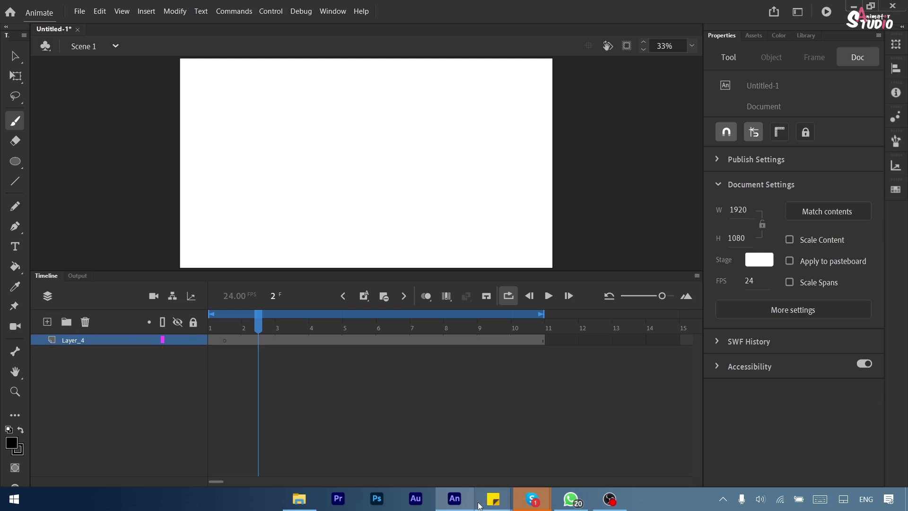
pyautogui.moveTo(256, 324); pyautogui.dragTo(224, 326)
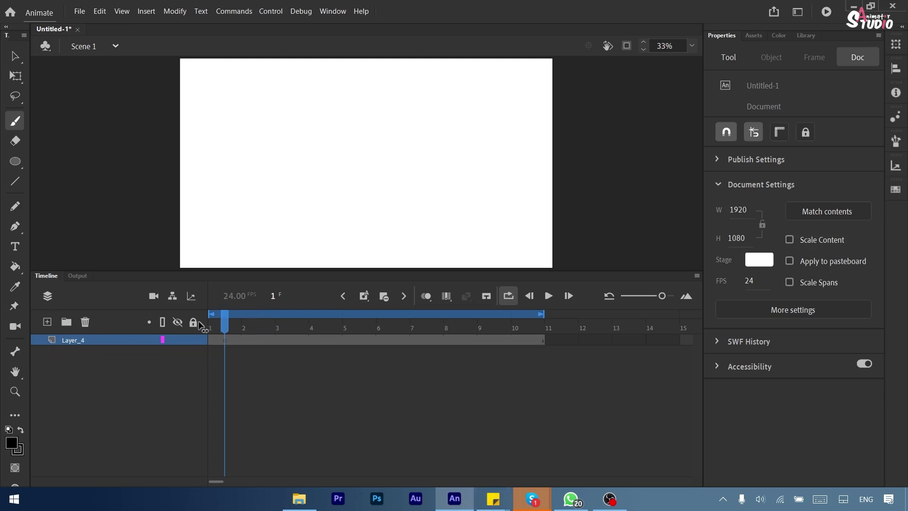
pyautogui.moveTo(264, 271); pyautogui.dragTo(257, 383)
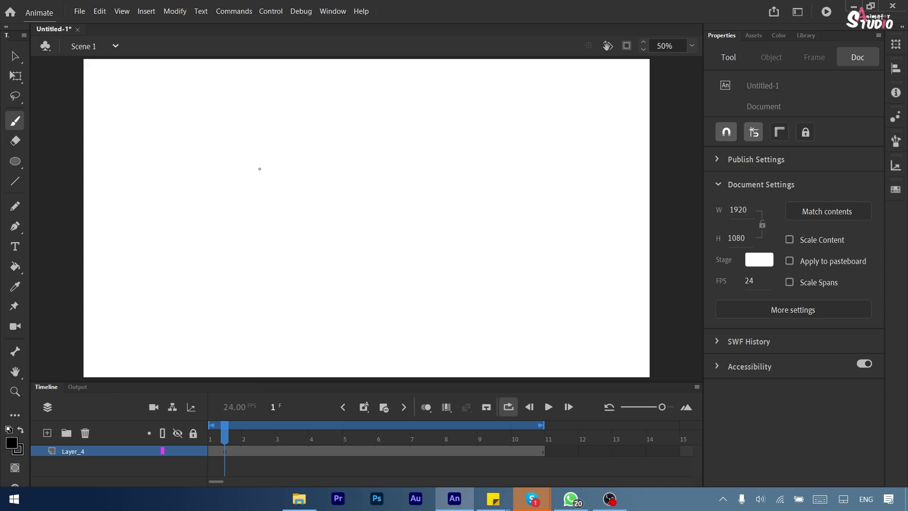
# Brush a roughly round black outline on Layer_4, leaving a small gap at its upper left, and enlarge it to 200%
pyautogui.moveTo(261, 168)
pyautogui.mouseDown()
pyautogui.moveTo(299, 165)
pyautogui.moveTo(317, 182)
pyautogui.moveTo(319, 219)
pyautogui.moveTo(278, 243)
pyautogui.moveTo(246, 221)
pyautogui.moveTo(260, 168)
pyautogui.mouseUp()
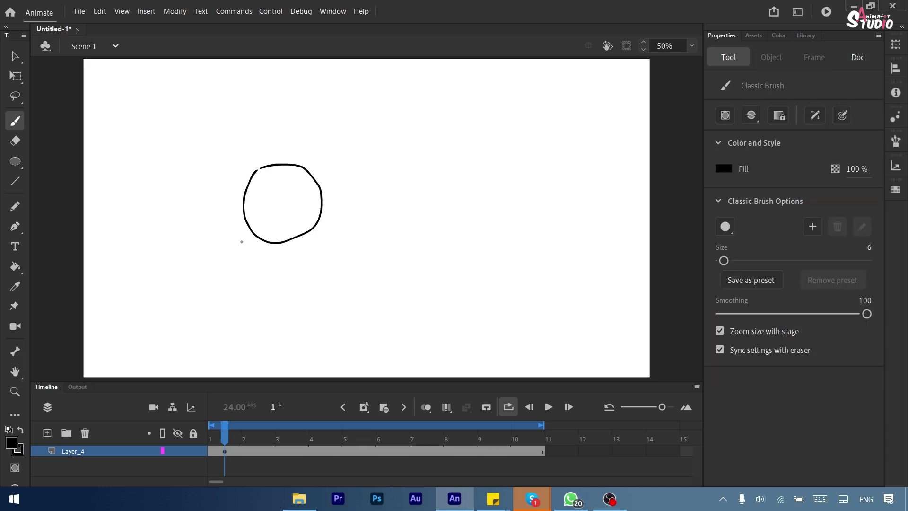
pyautogui.hotkey('ctrl', '=')
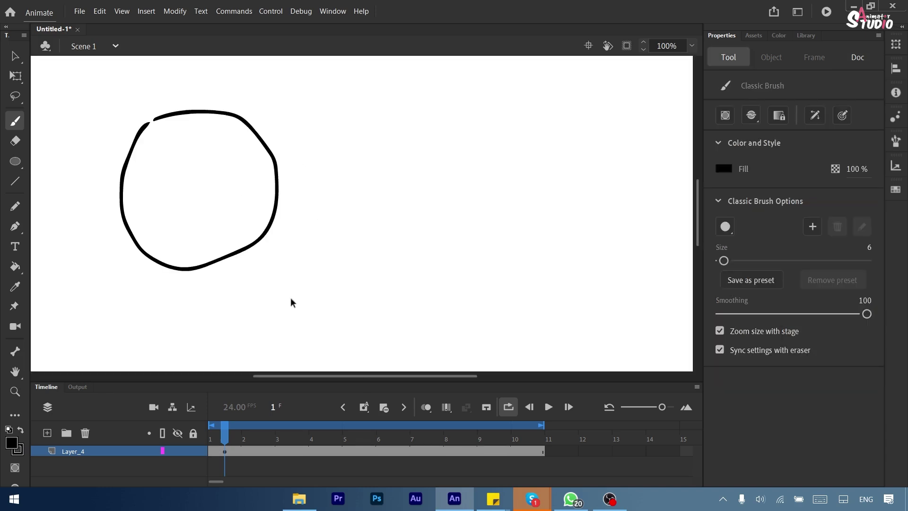
pyautogui.hscroll(-3, 371, 379)
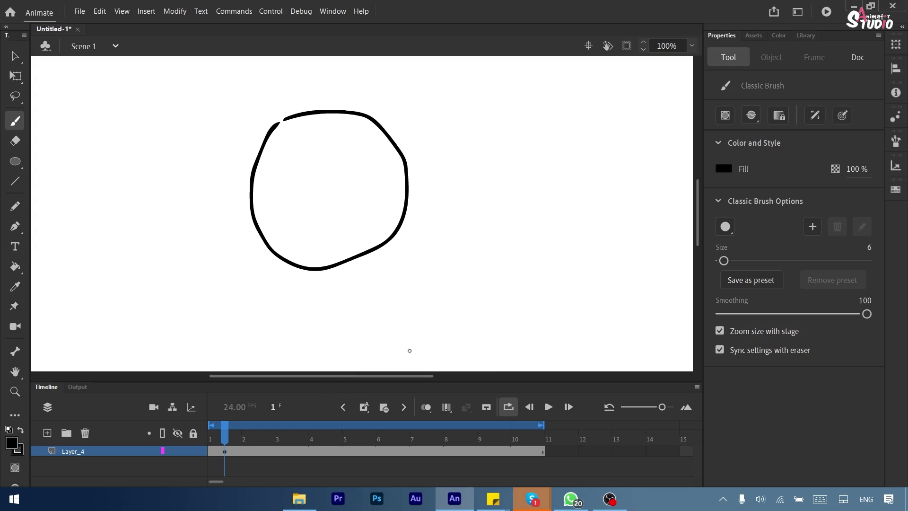
pyautogui.moveTo(697, 215); pyautogui.dragTo(699, 209)
pyautogui.hotkey('ctrl', '=')
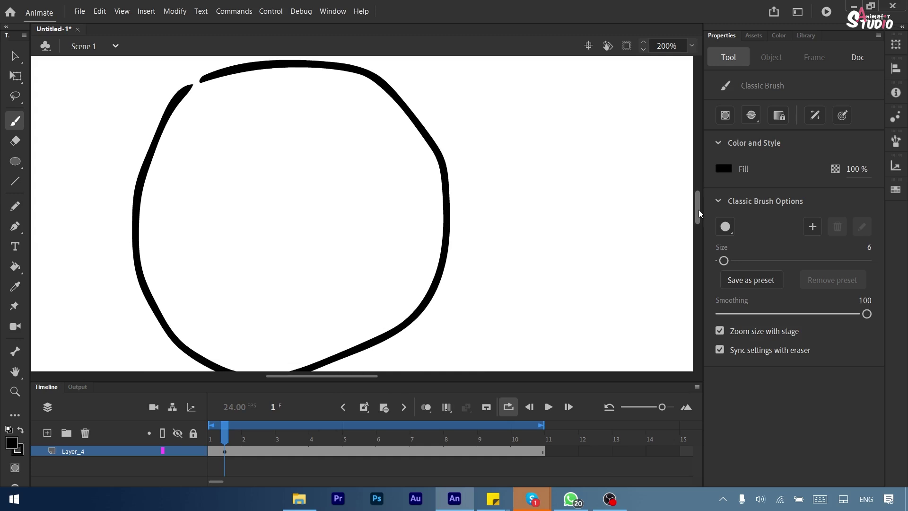
# Choose an orange fill colour and close the gap in the round outline with the Classic Brush
pyautogui.click(15, 267)
pyautogui.click(724, 169)
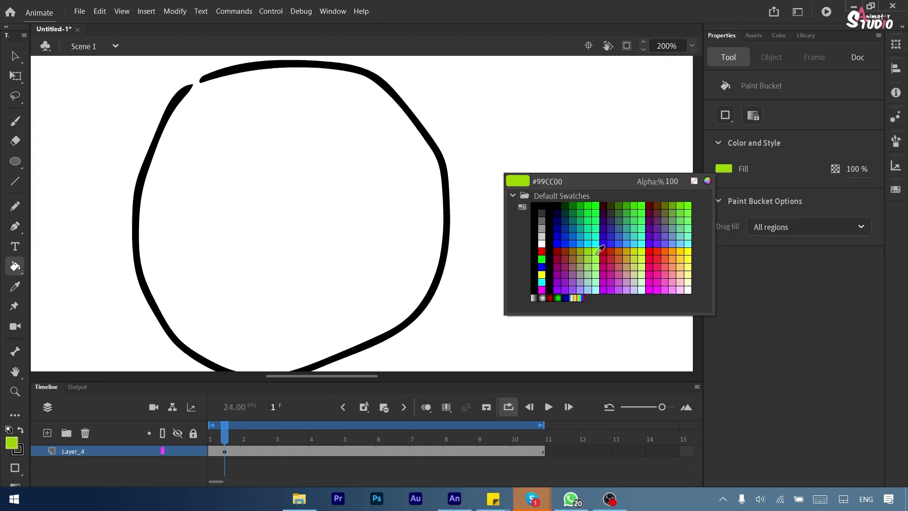
pyautogui.click(623, 250)
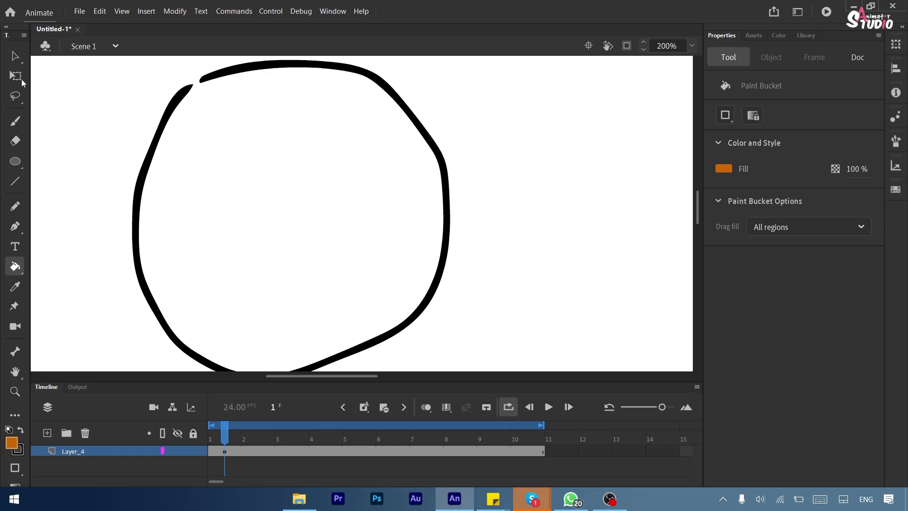
pyautogui.click(15, 121)
pyautogui.moveTo(186, 87); pyautogui.dragTo(203, 80)
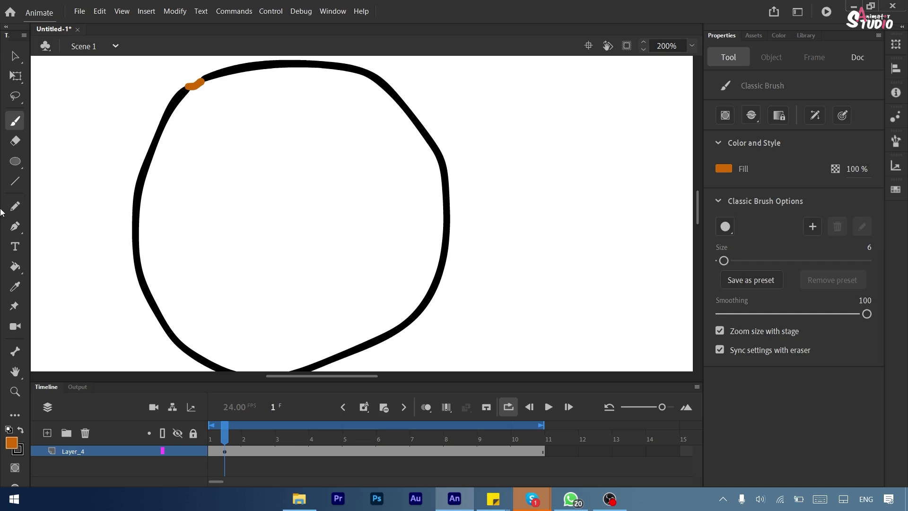
# Fill the closed round outline with orange using the Paint Bucket, and delete that fill together with the orange gap patch
pyautogui.click(15, 267)
pyautogui.click(232, 221)
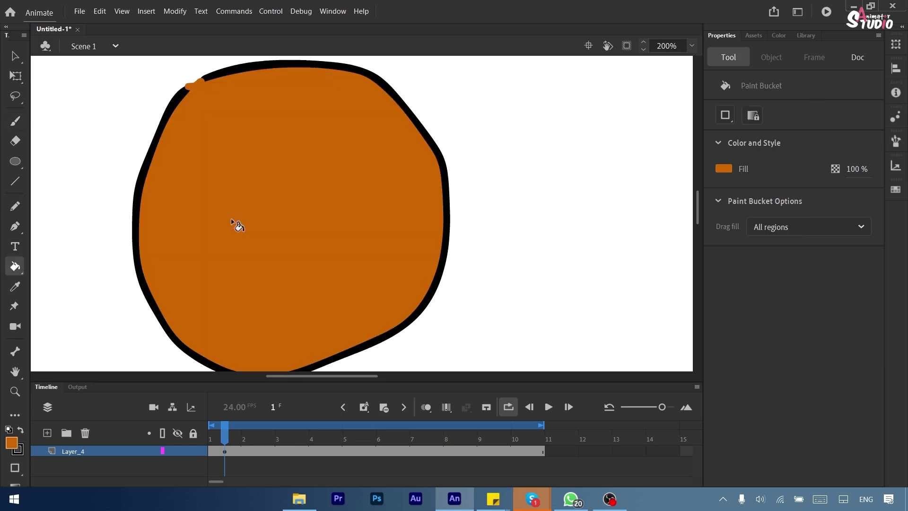
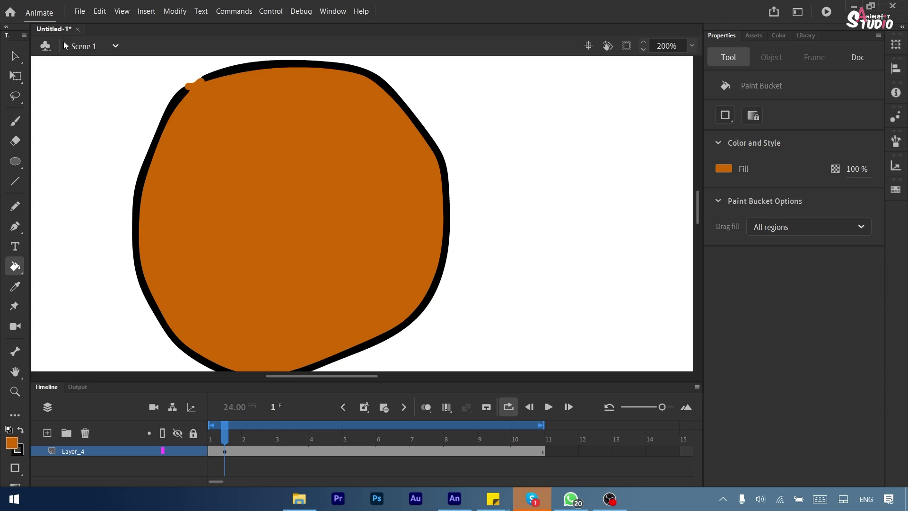
pyautogui.click(14, 57)
pyautogui.click(215, 159)
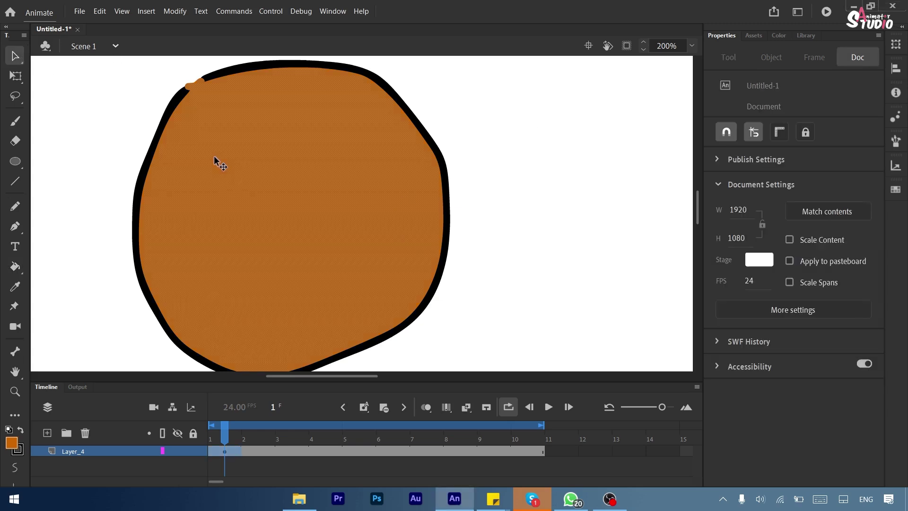
pyautogui.press('Delete')
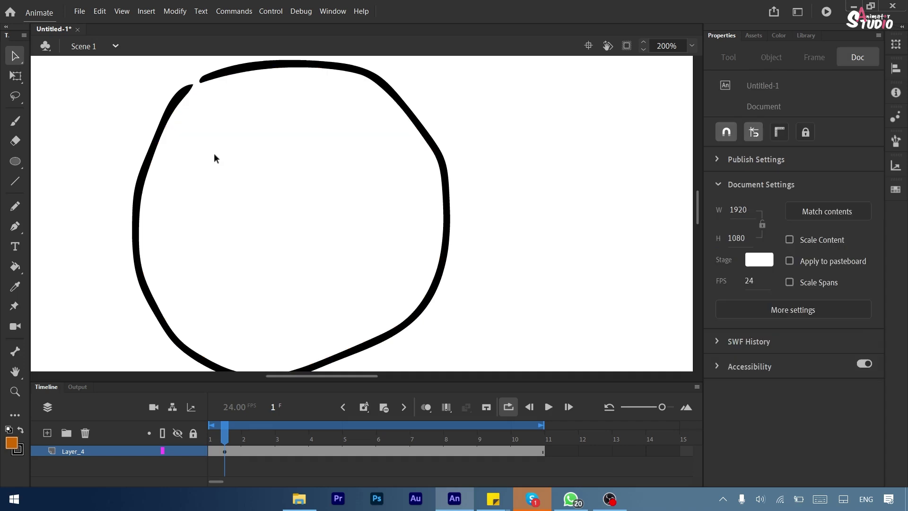
# Set the Paint Bucket's gap size to Close Medium Gaps and fill the open round outline with orange
pyautogui.click(15, 266)
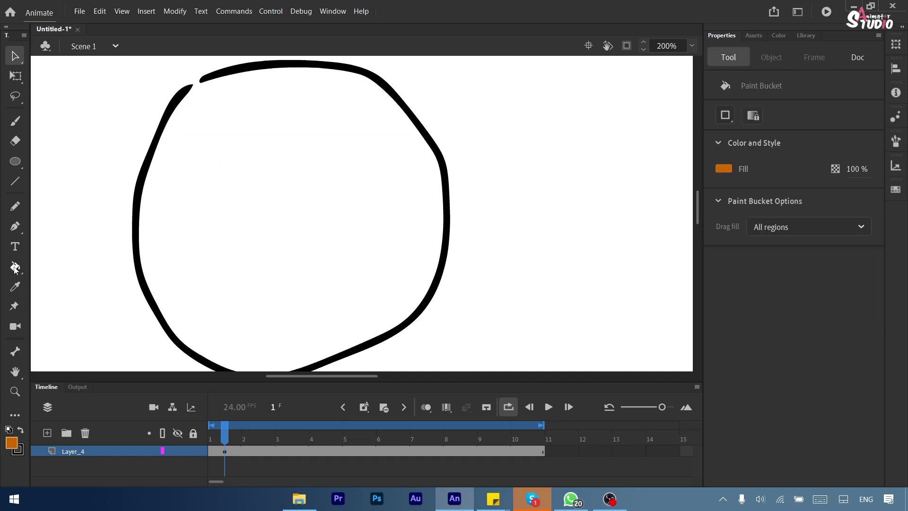
pyautogui.click(729, 120)
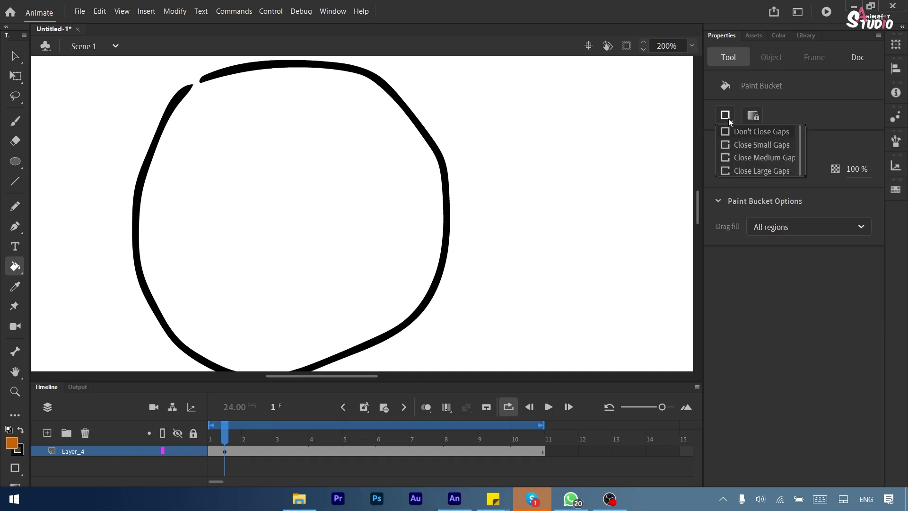
pyautogui.click(745, 145)
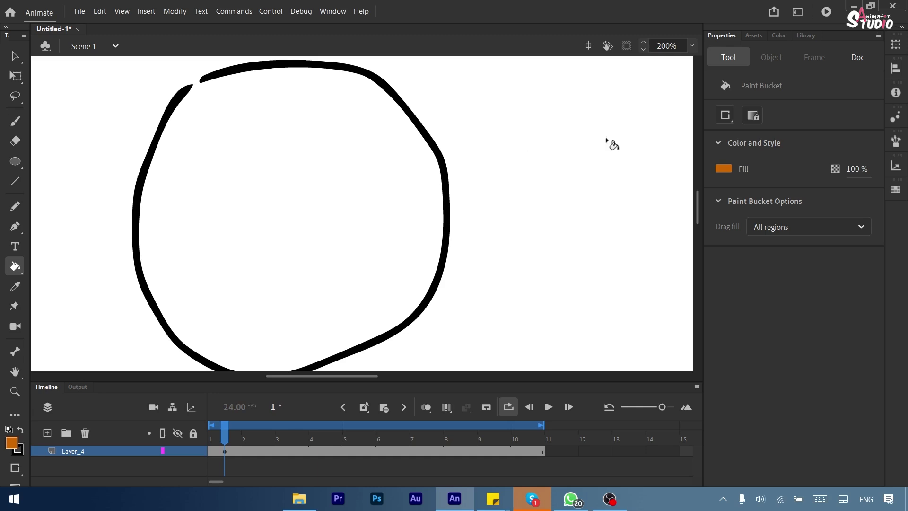
pyautogui.click(726, 115)
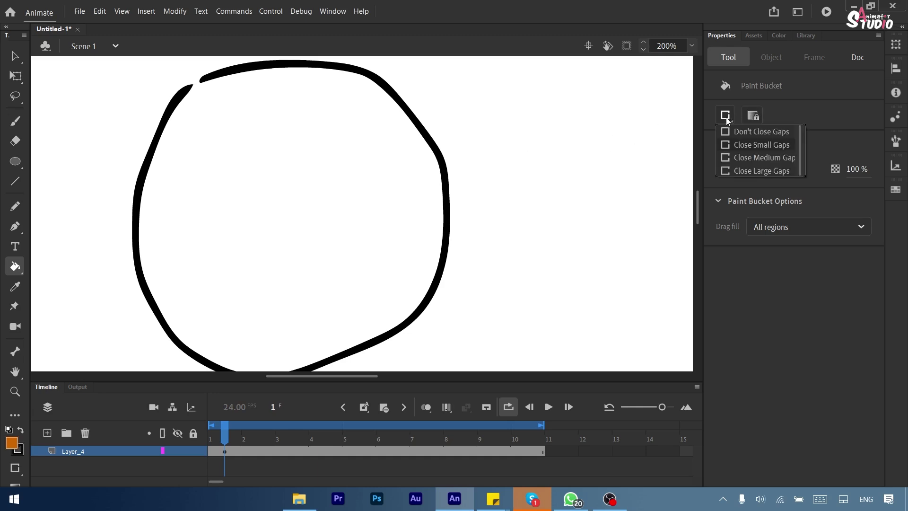
pyautogui.click(731, 158)
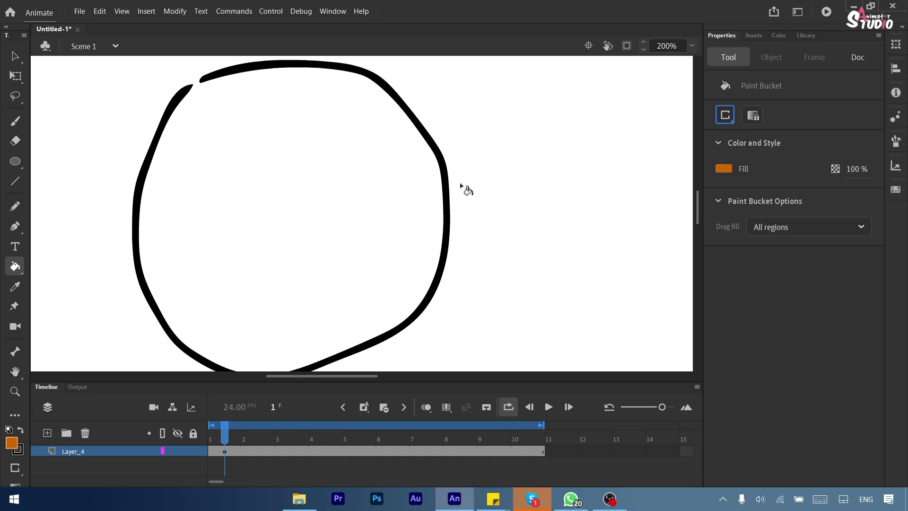
pyautogui.click(335, 223)
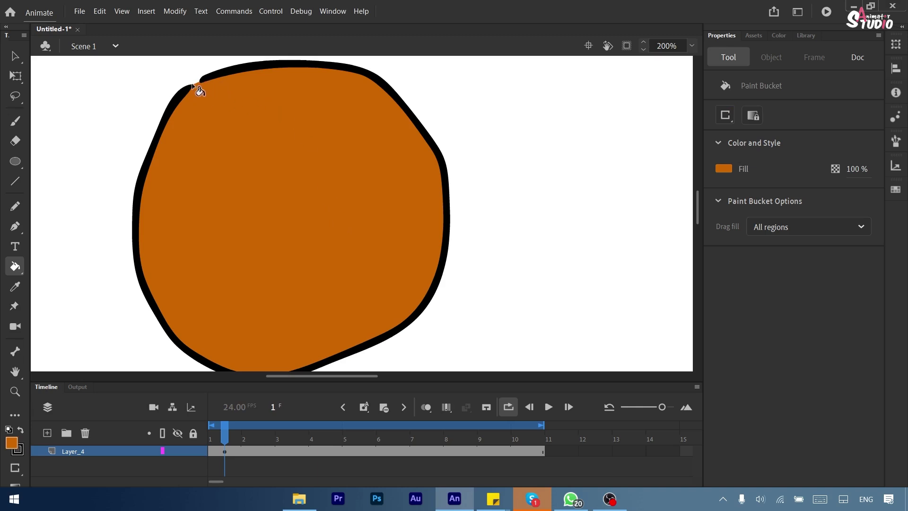
# Examine the fill's edge at the gap in the outline's upper left, and the Paint Bucket's gap size options
pyautogui.hotkey('ctrl', '=')
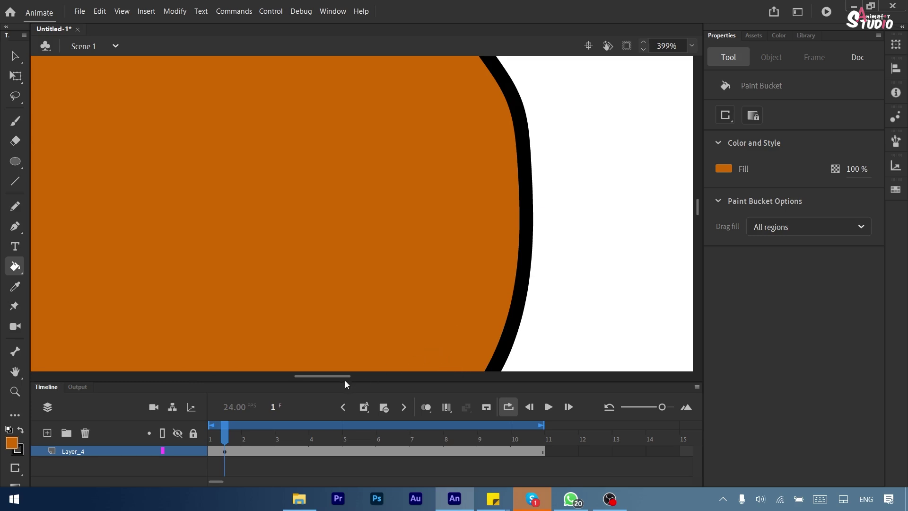
pyautogui.moveTo(340, 377); pyautogui.dragTo(322, 376)
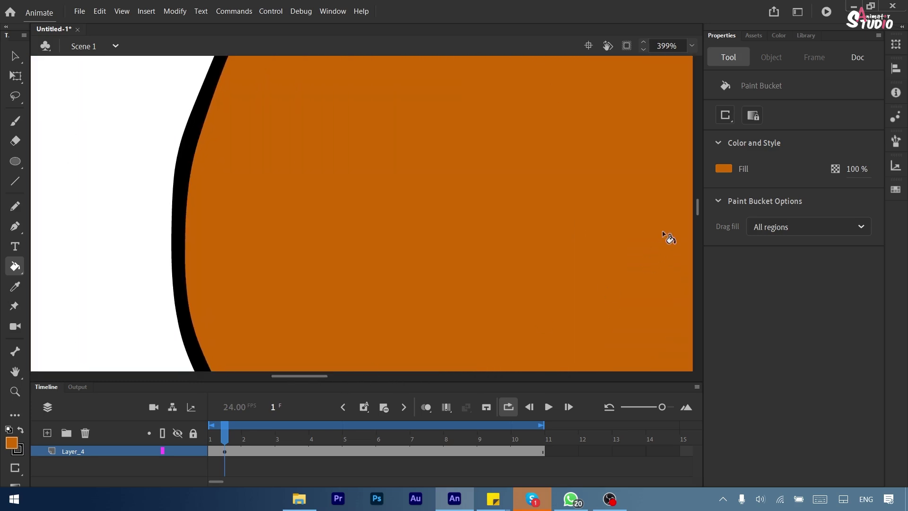
pyautogui.moveTo(700, 201); pyautogui.dragTo(704, 194)
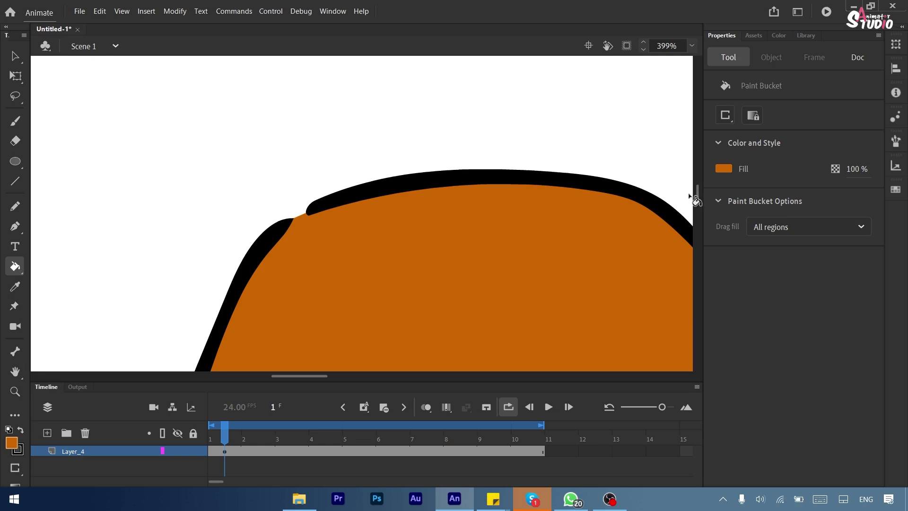
pyautogui.hotkey('ctrl', '-')
pyautogui.hotkey('ctrl', '-')
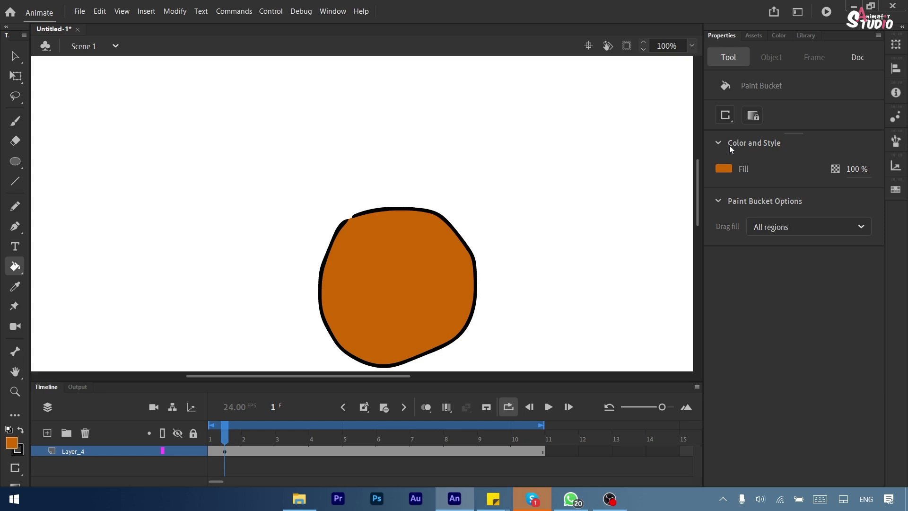
pyautogui.click(724, 119)
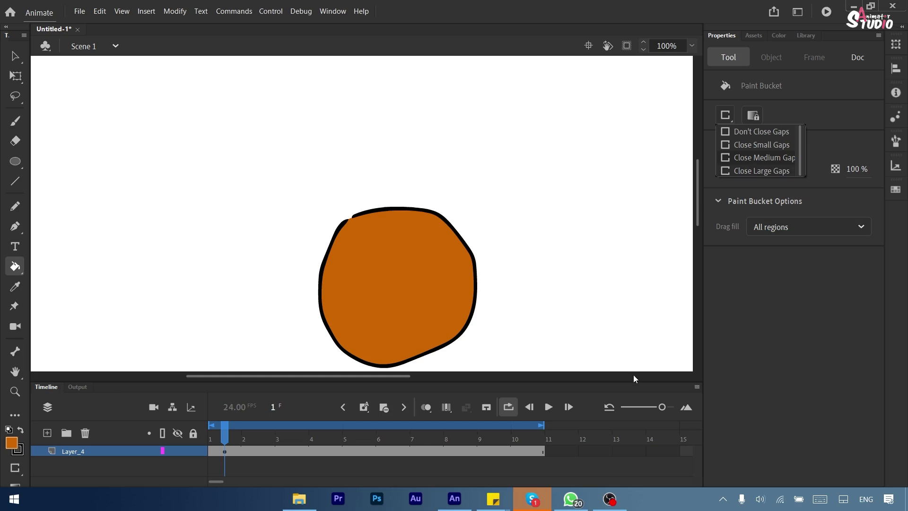
pyautogui.moveTo(499, 507)
pyautogui.moveTo(696, 172); pyautogui.dragTo(698, 187)
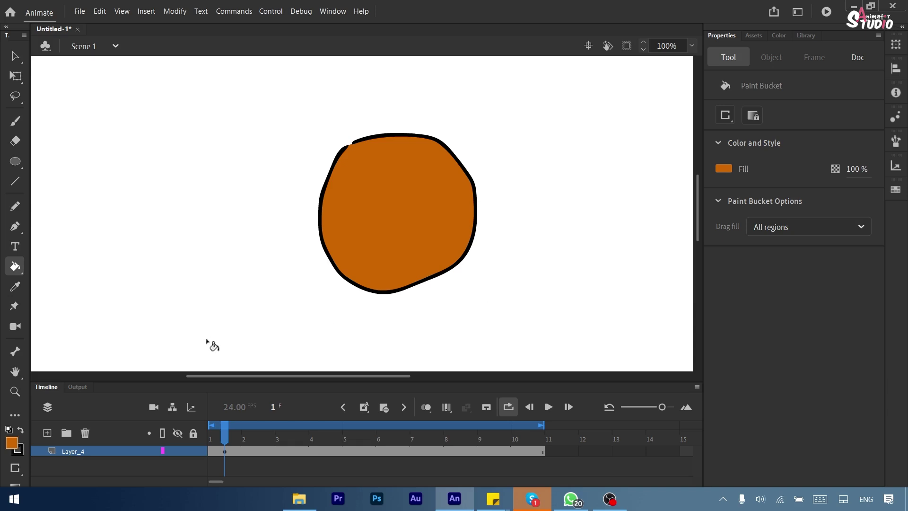
# Add a layer above Layer_4 and brush a small irregular yellow outline with an opening inside the orange circle
pyautogui.moveTo(161, 384); pyautogui.dragTo(165, 346)
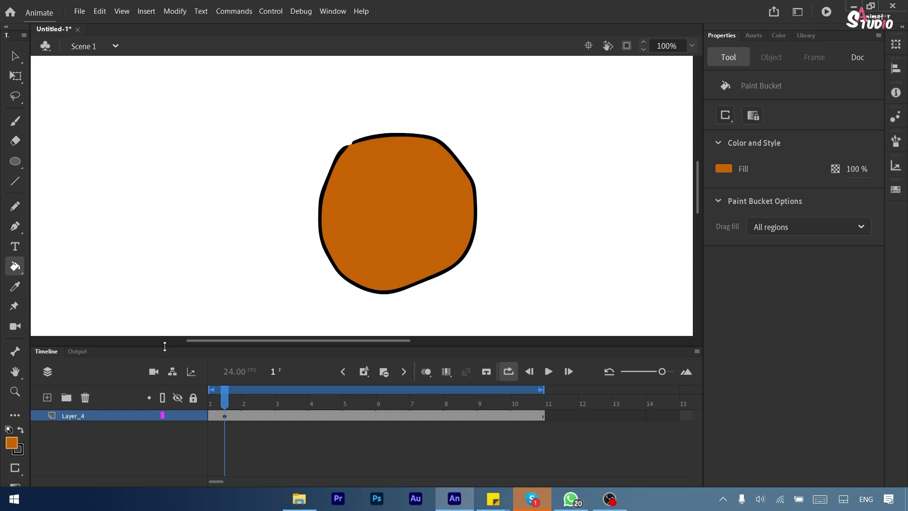
pyautogui.click(48, 399)
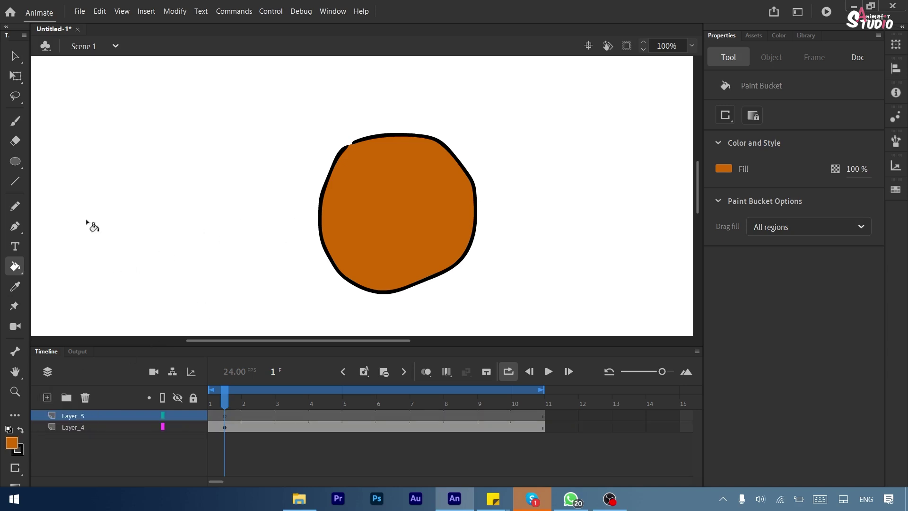
pyautogui.click(15, 121)
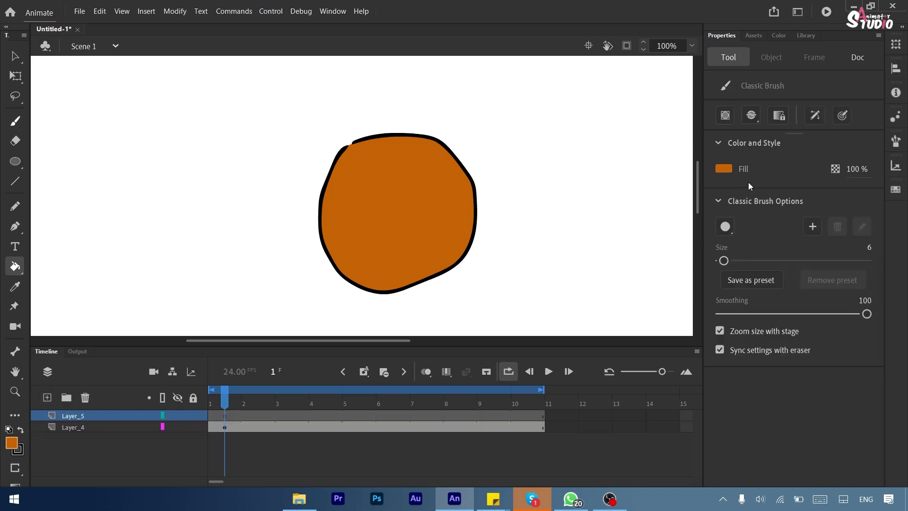
pyautogui.click(725, 168)
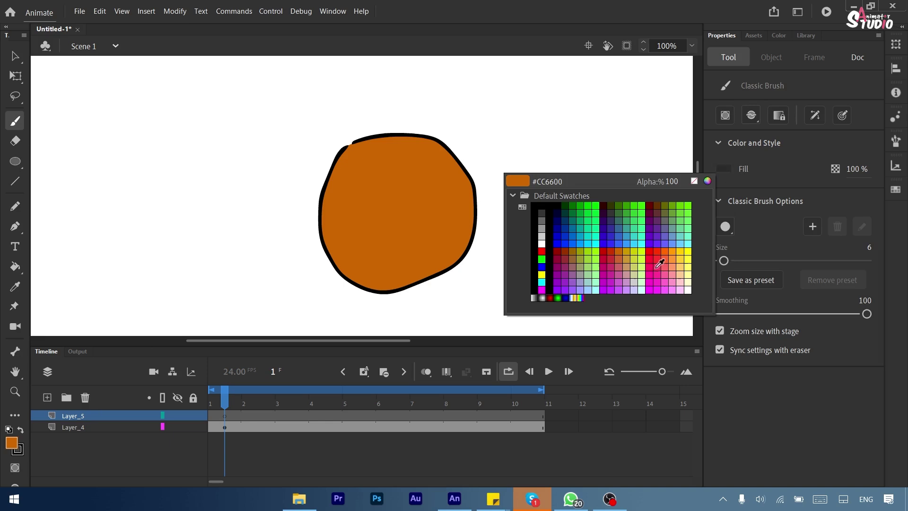
pyautogui.click(685, 252)
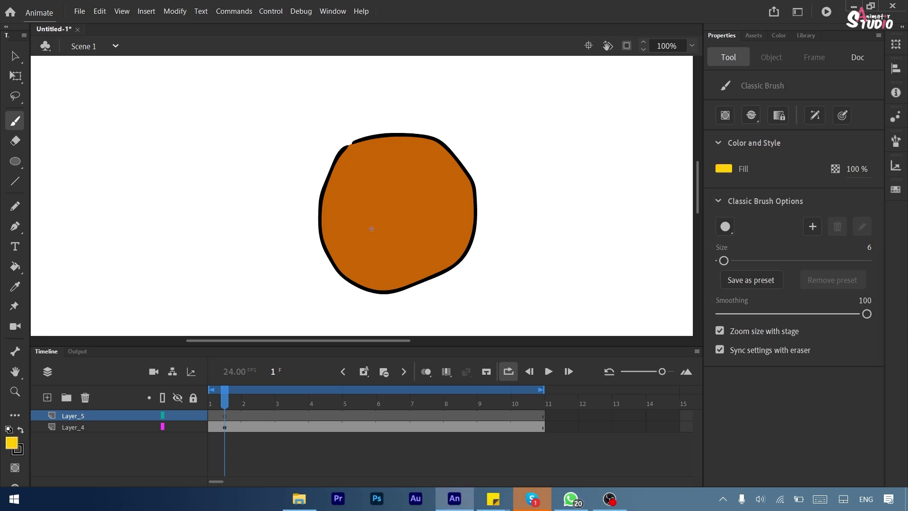
pyautogui.moveTo(399, 177)
pyautogui.mouseDown()
pyautogui.moveTo(431, 196)
pyautogui.moveTo(428, 226)
pyautogui.moveTo(385, 241)
pyautogui.moveTo(371, 212)
pyautogui.moveTo(386, 199)
pyautogui.moveTo(381, 178)
pyautogui.moveTo(400, 178)
pyautogui.mouseUp()
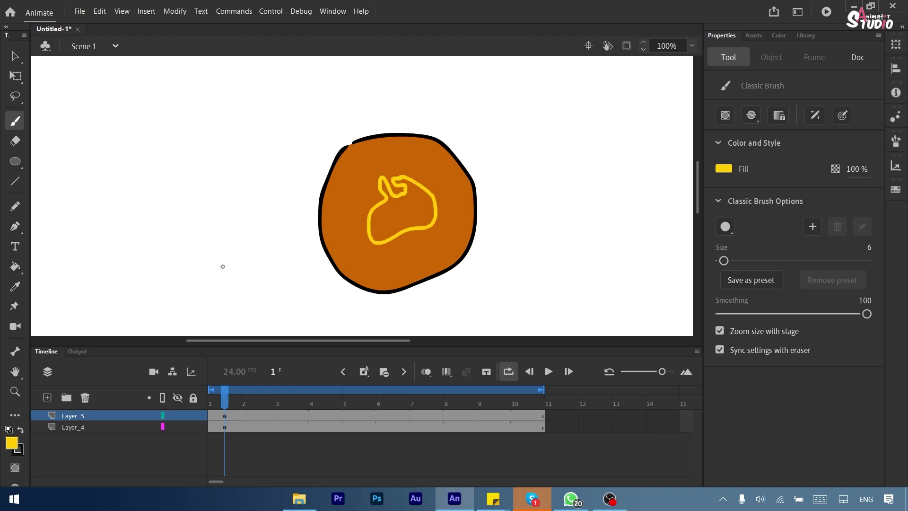
# Try to fill the small yellow outline with the Paint Bucket while Layer_4 is unlocked, and undo the fill
pyautogui.click(15, 266)
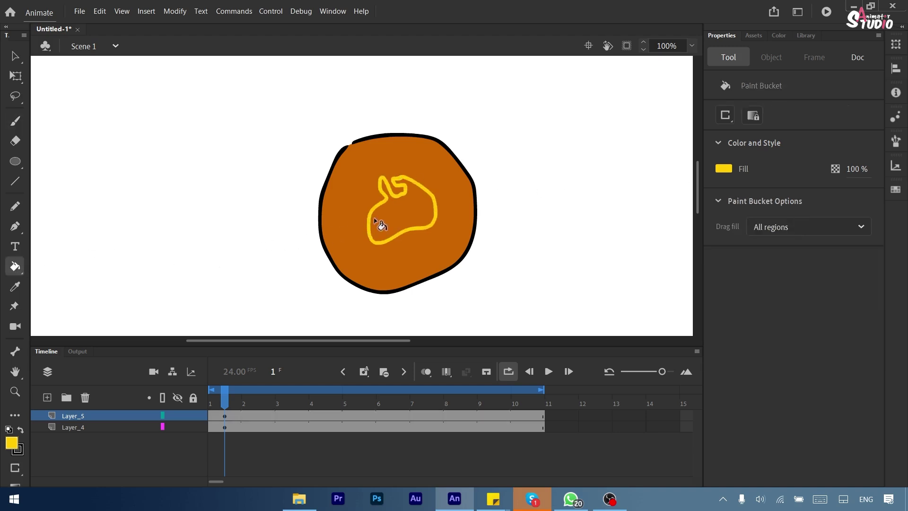
pyautogui.click(401, 223)
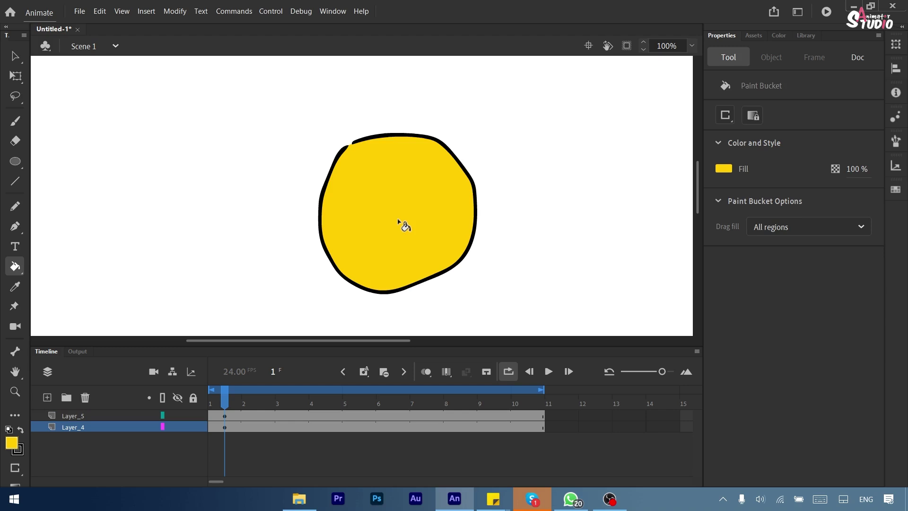
pyautogui.hotkey('ctrl', 'z')
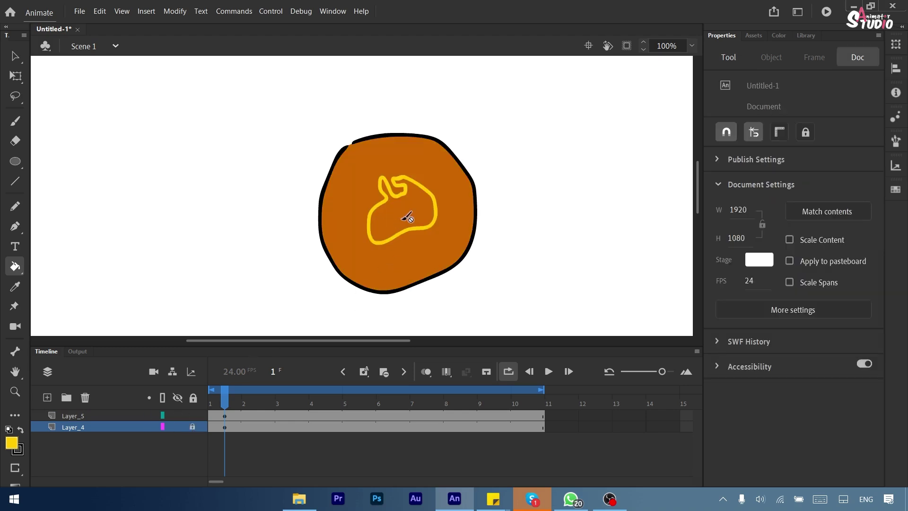
# Make Layer_5 active, fill its small outline with yellow using the Paint Bucket, and deselect the shape
pyautogui.click(15, 56)
pyautogui.click(71, 416)
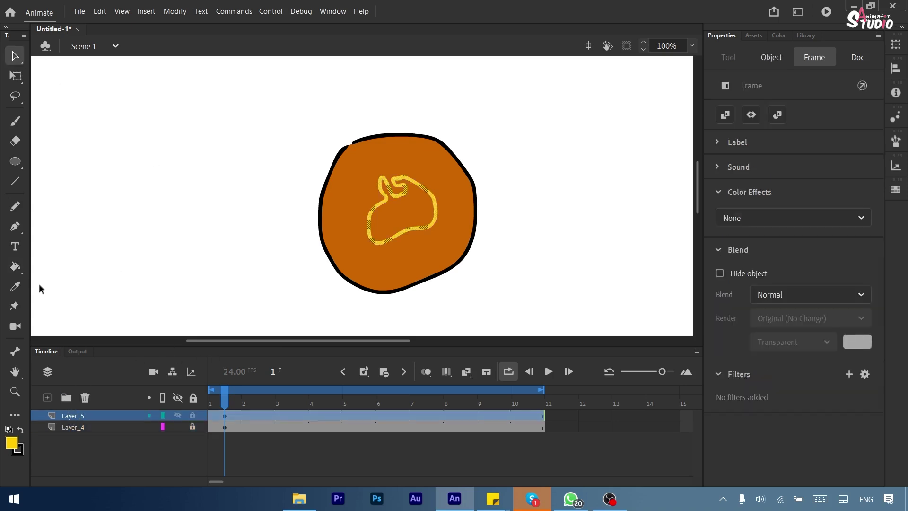
pyautogui.click(16, 267)
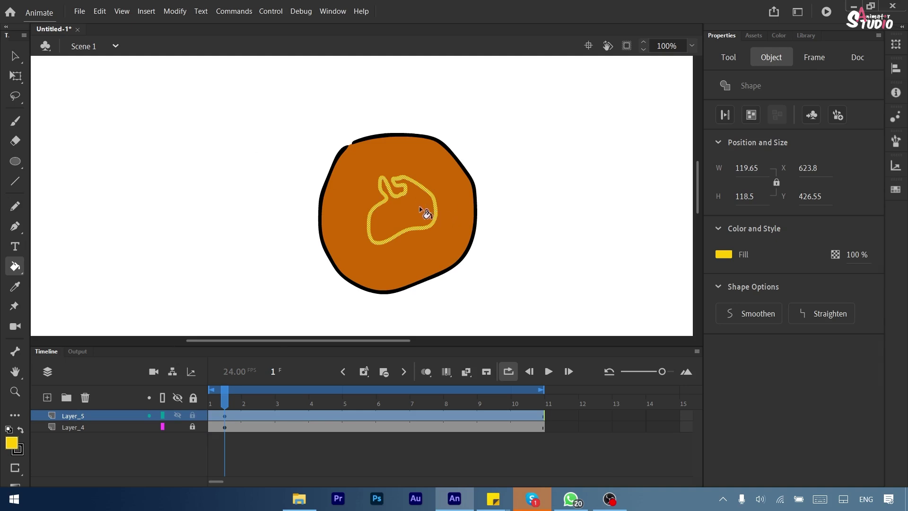
pyautogui.click(418, 209)
pyautogui.click(14, 56)
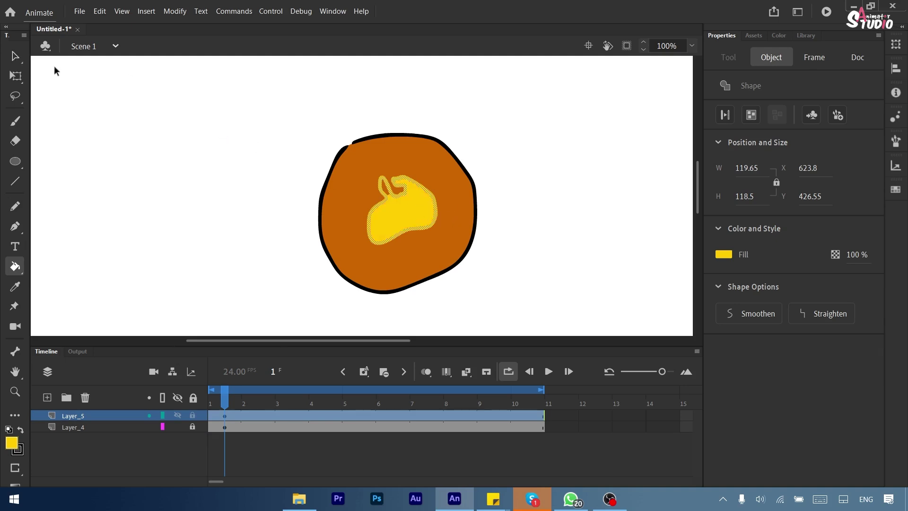
pyautogui.click(213, 137)
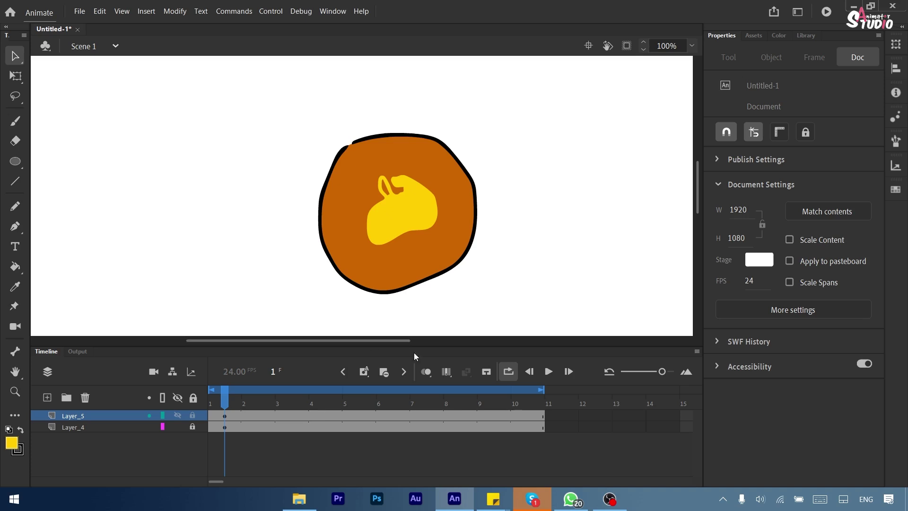
# Switch to the Sticky Notes list of issues and review its items, from framing and blank keyframing to installation error 182
pyautogui.hotkey('alt', 'Tab')
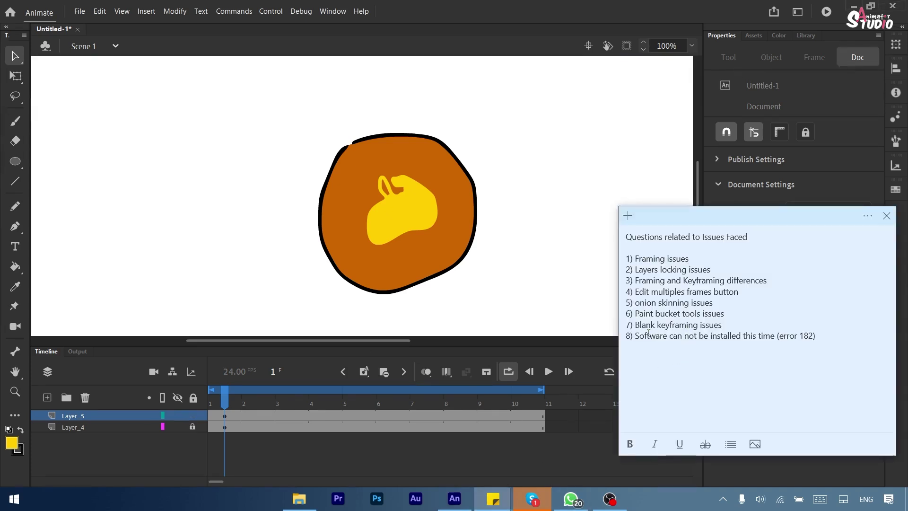
pyautogui.moveTo(635, 325); pyautogui.dragTo(723, 324)
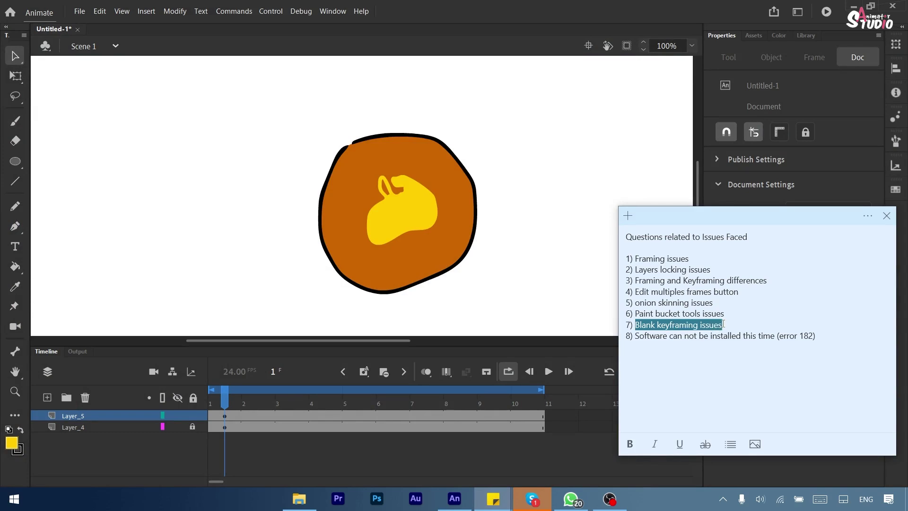
pyautogui.click(704, 351)
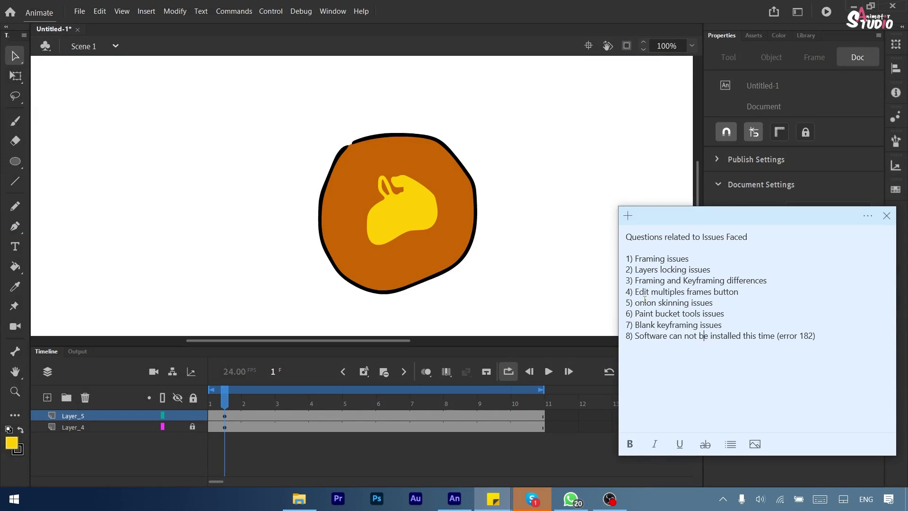
pyautogui.moveTo(635, 291); pyautogui.dragTo(688, 292)
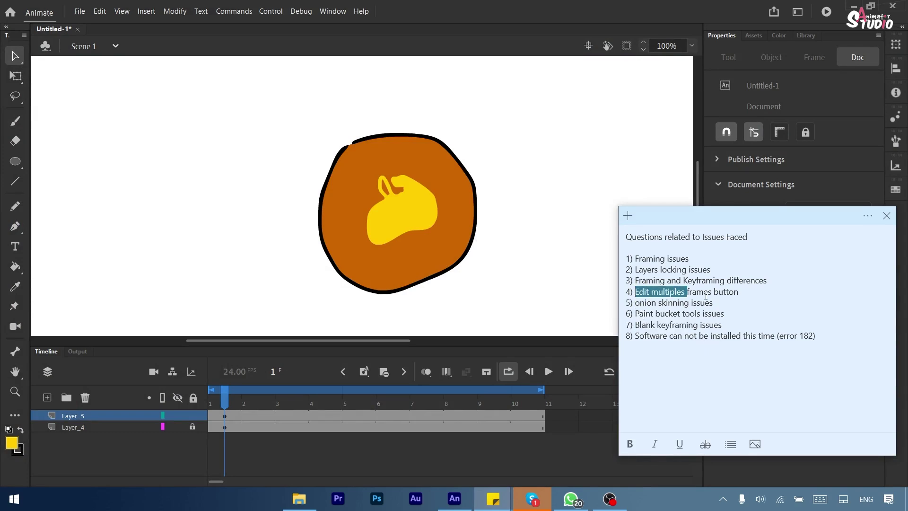
pyautogui.click(707, 294)
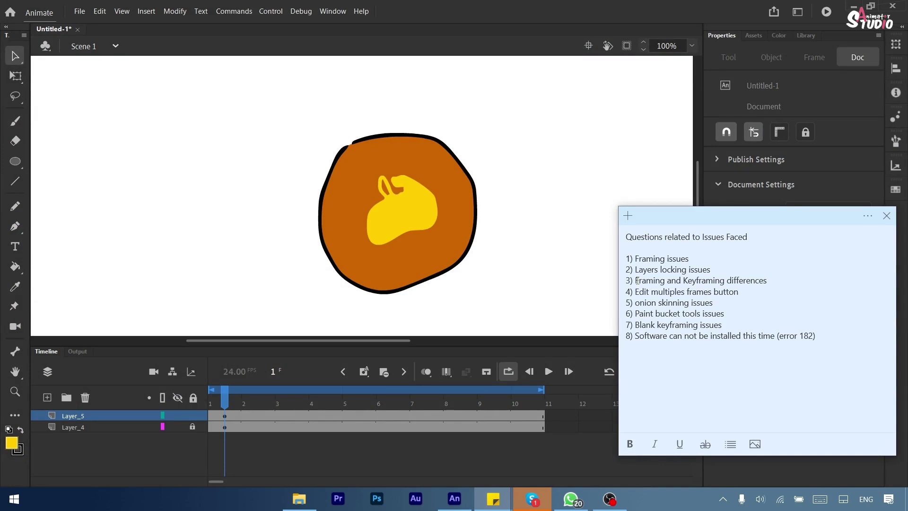
pyautogui.moveTo(653, 281); pyautogui.dragTo(662, 260)
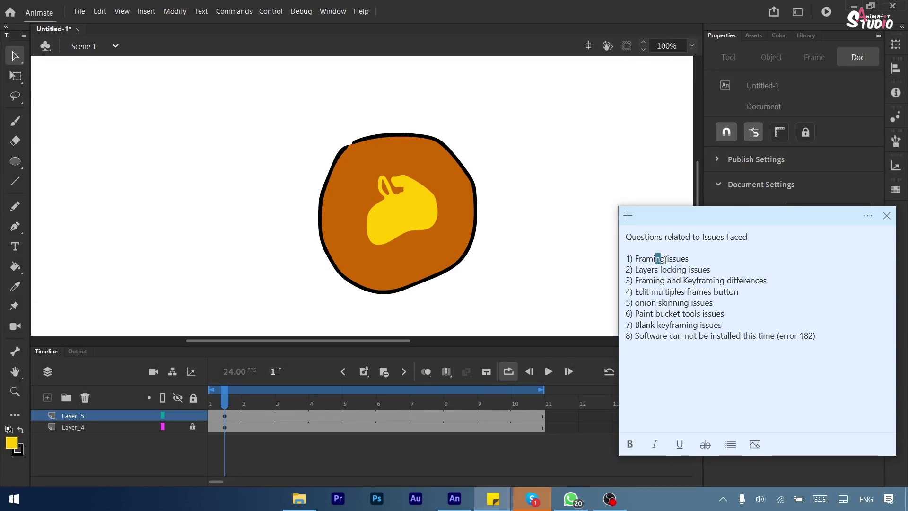
pyautogui.click(709, 337)
pyautogui.moveTo(635, 335); pyautogui.dragTo(820, 337)
pyautogui.click(788, 356)
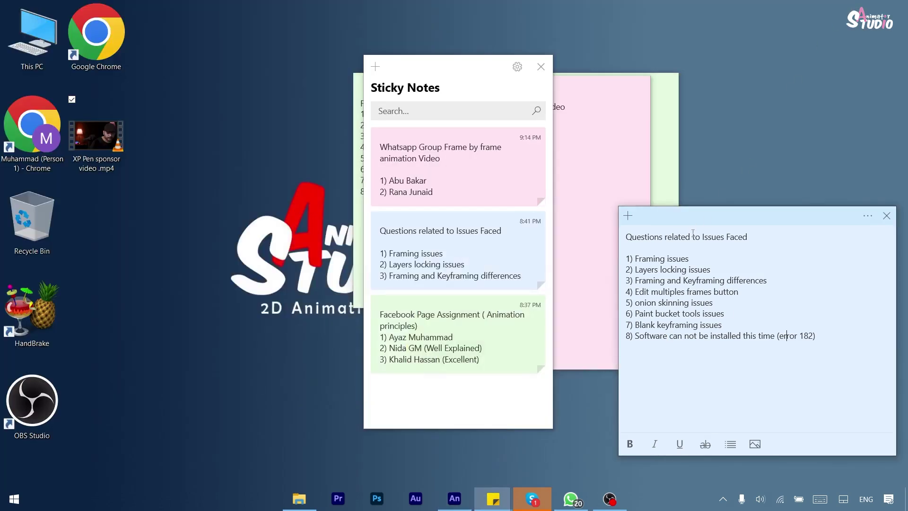
# Switch to the Skype meeting and change the call layout to Large gallery
pyautogui.click(532, 499)
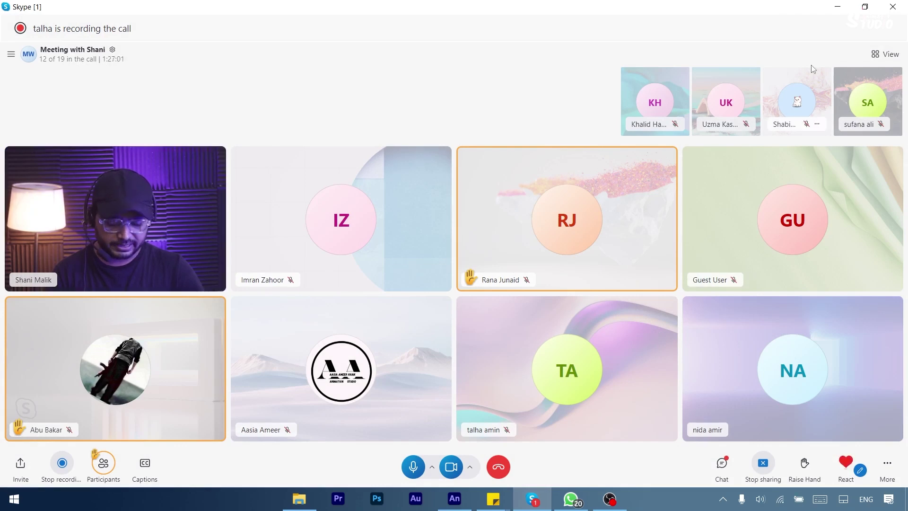
pyautogui.click(875, 56)
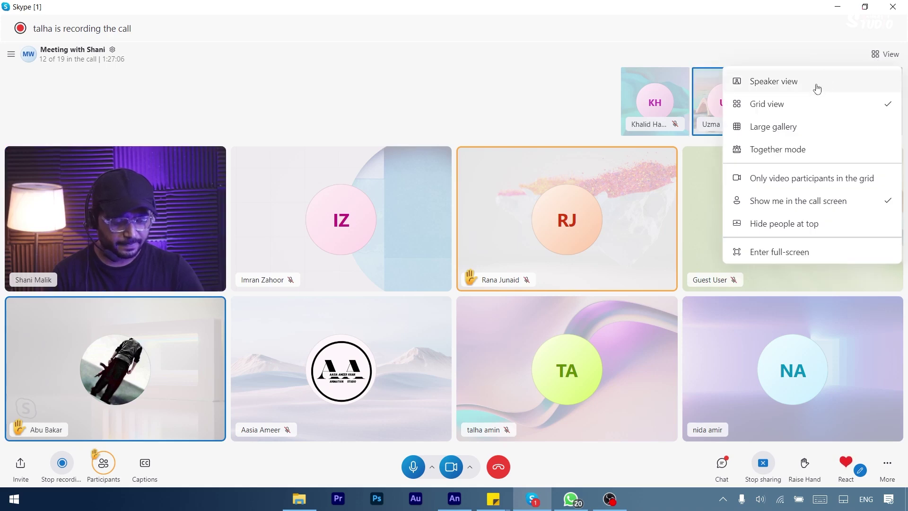
pyautogui.click(807, 127)
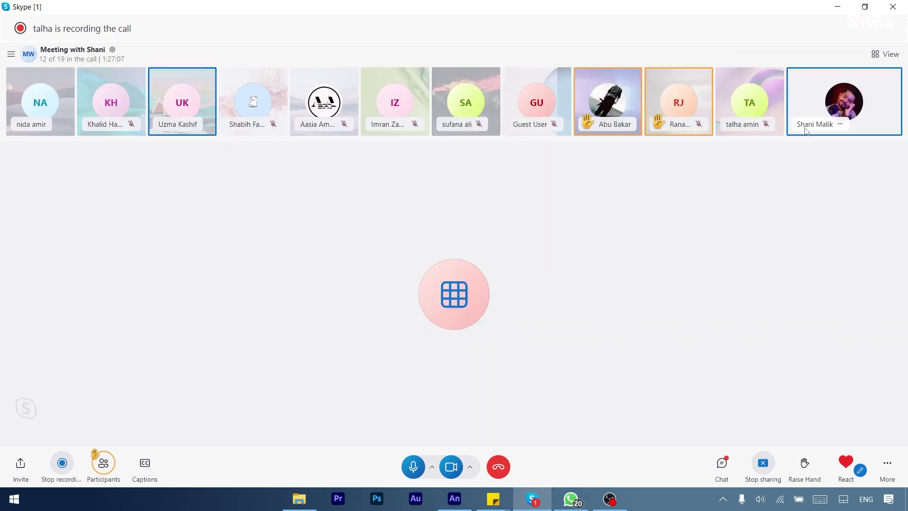